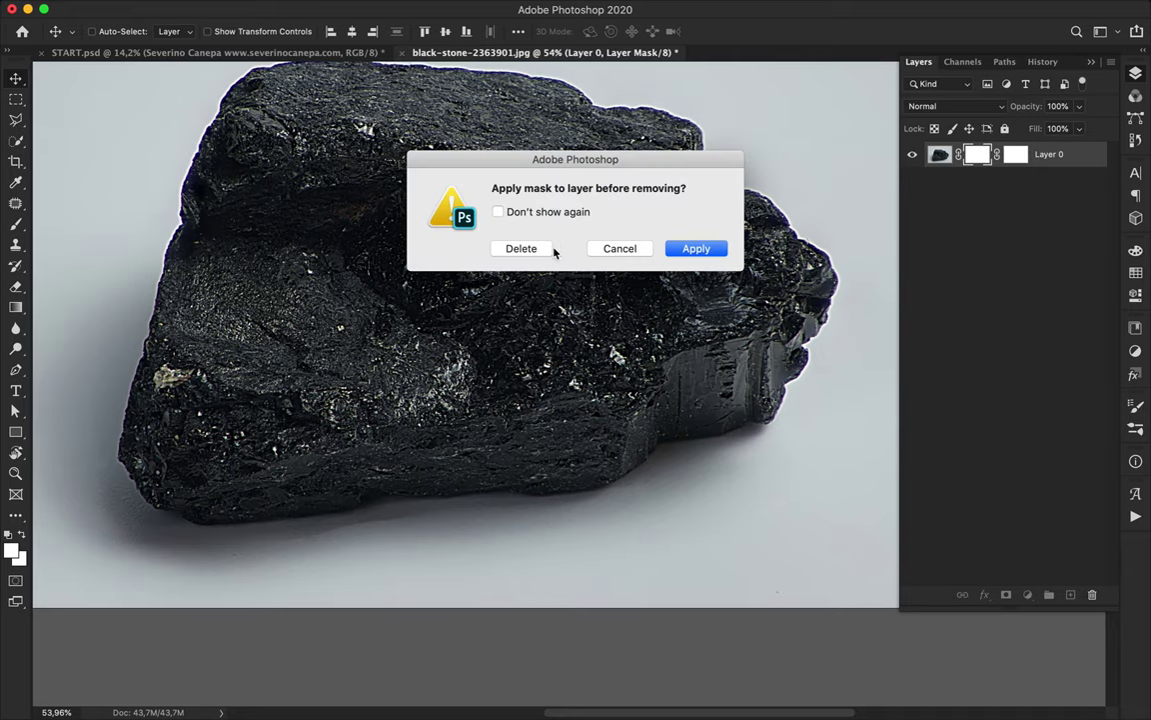
Step: Delete the extra layer mask from the stone layer without applying it
left_click(536, 250)
key("p")
scroll(205, 195, "up", 1)
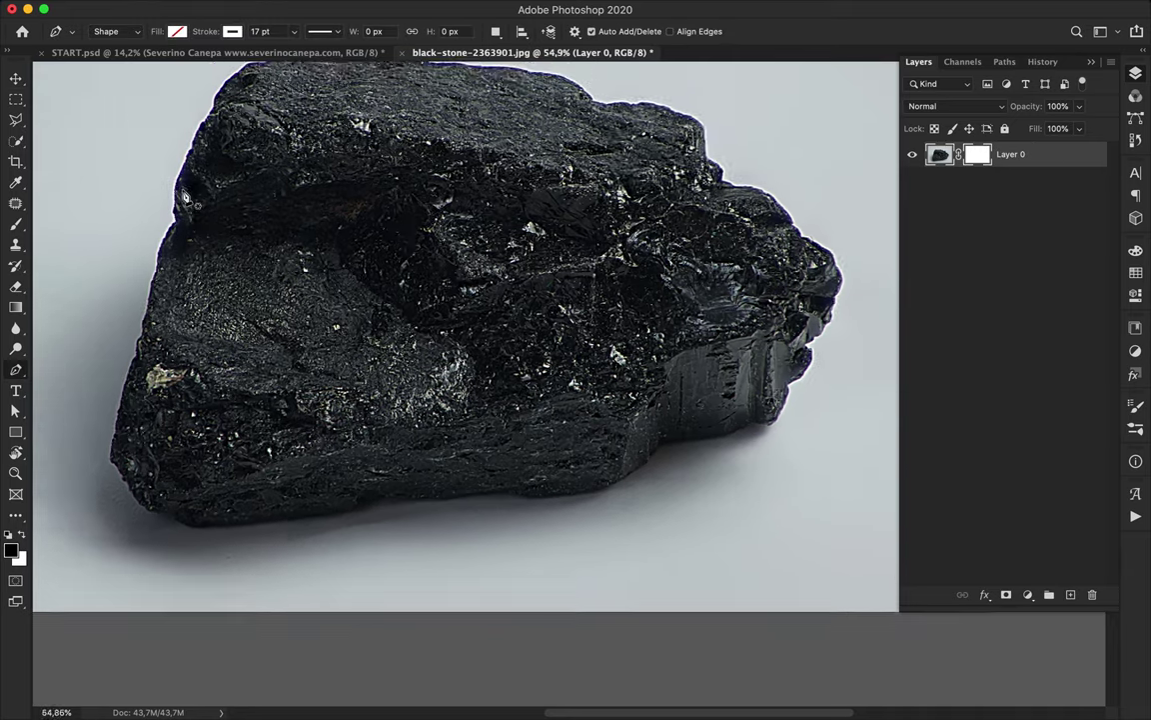
Step: Select the grey background all around the black stone with the Quick Selection tool
key("super+0")
left_click(17, 144)
left_click(66, 145)
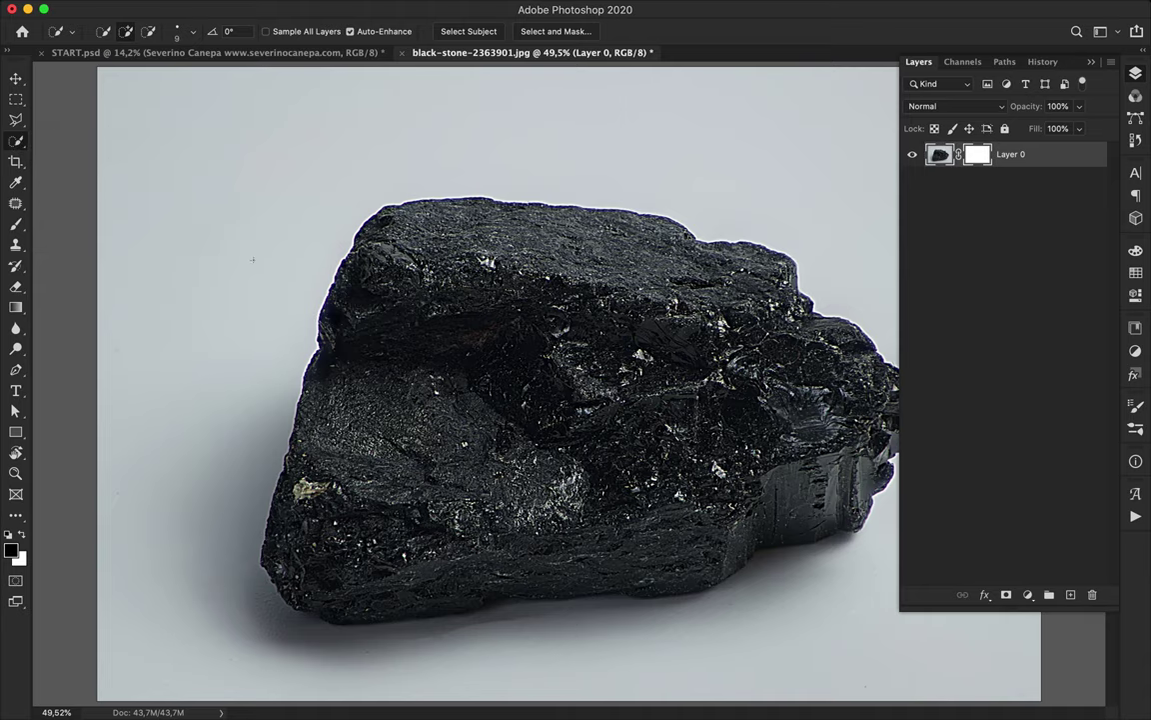
left_click_drag(224, 336, 198, 541)
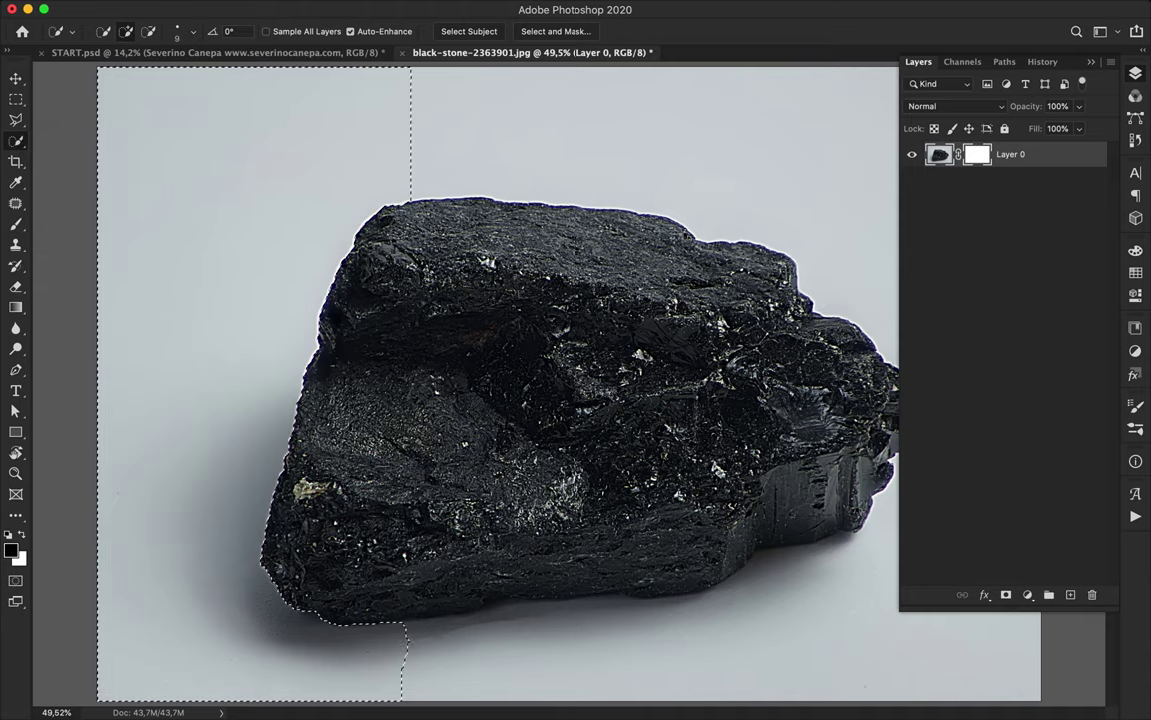
left_click_drag(403, 648, 706, 639)
left_click(1091, 62)
mouse_move(486, 161)
left_mouse_down()
mouse_move(724, 121)
mouse_move(958, 180)
left_mouse_up()
Step: Subtract wrongly included parts of the stone from the background selection along its right and lower edges with the Quick Selection tool
key("super+plus")
key("super+plus")
key("super+plus")
scroll(831, 211, "up", 6)
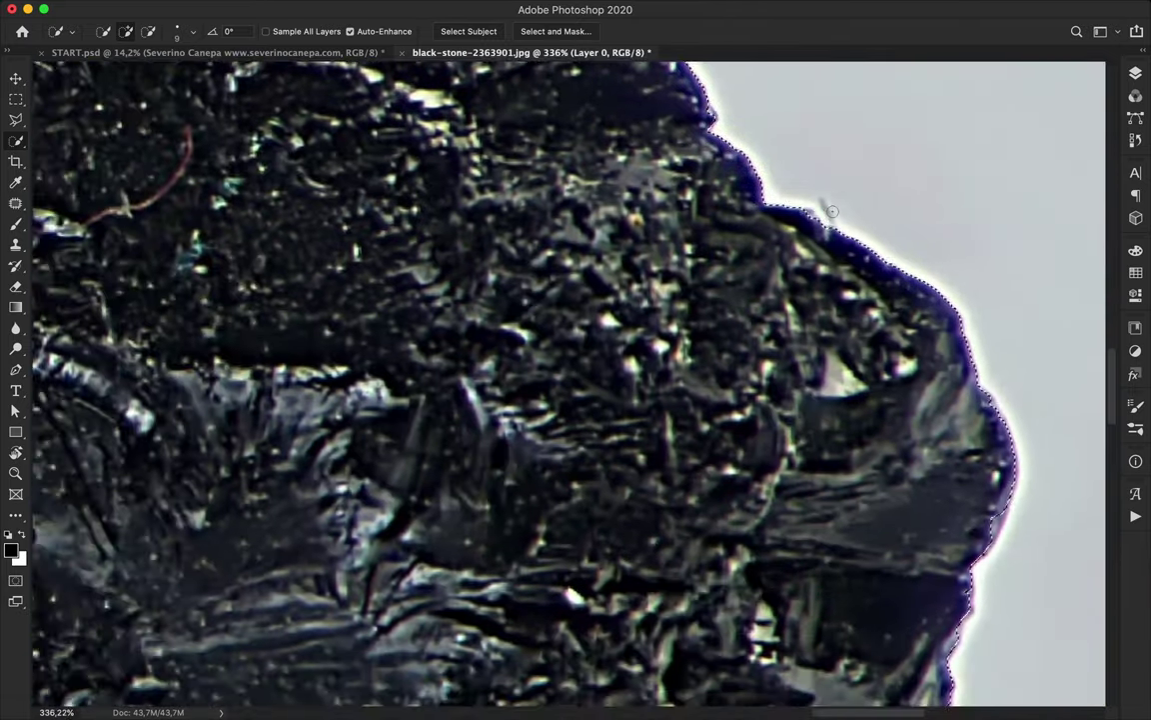
scroll(832, 211, "down", 5)
scroll(832, 211, "right", 3)
left_click(148, 31)
scroll(853, 260, "down", 3)
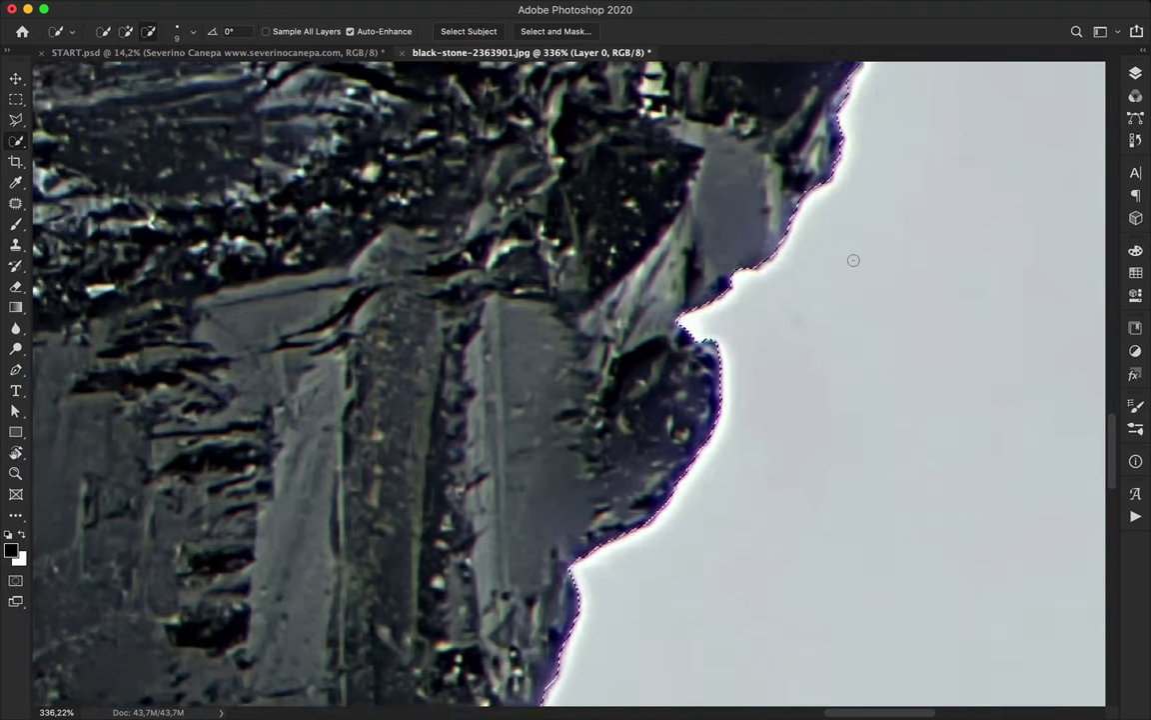
scroll(852, 260, "down", 5)
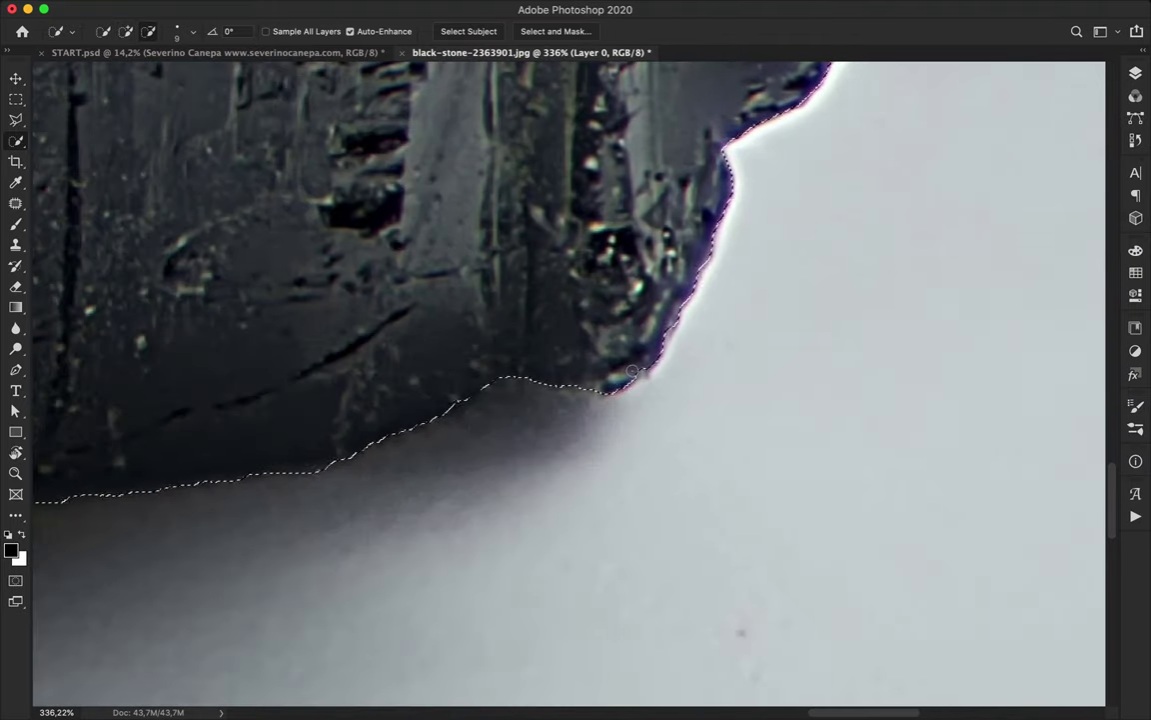
scroll(584, 329, "left", 7)
scroll(584, 329, "down", 2)
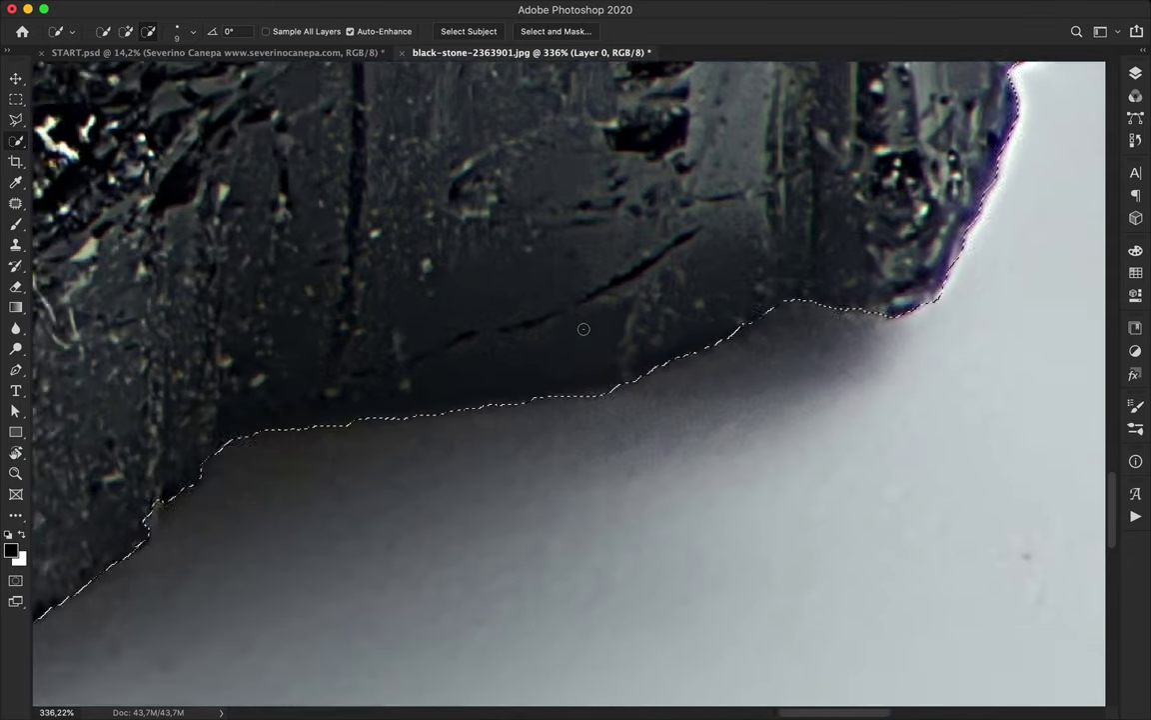
left_click(532, 385)
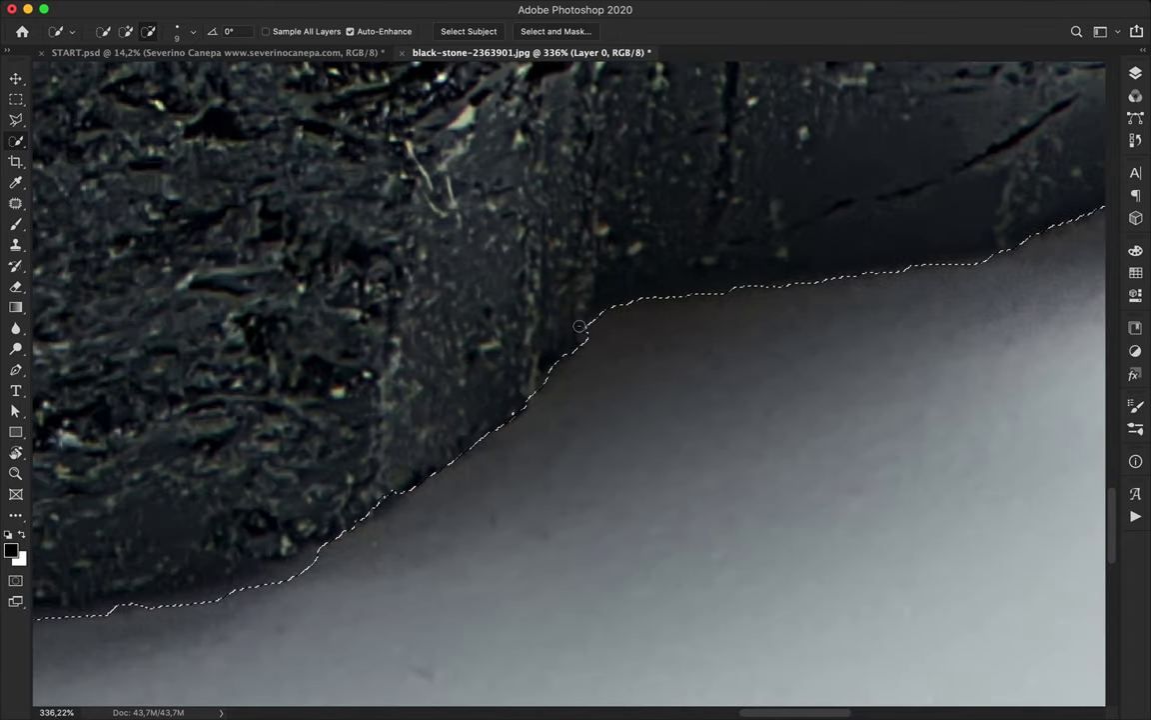
scroll(449, 409, "down", 3)
scroll(448, 410, "left", 5)
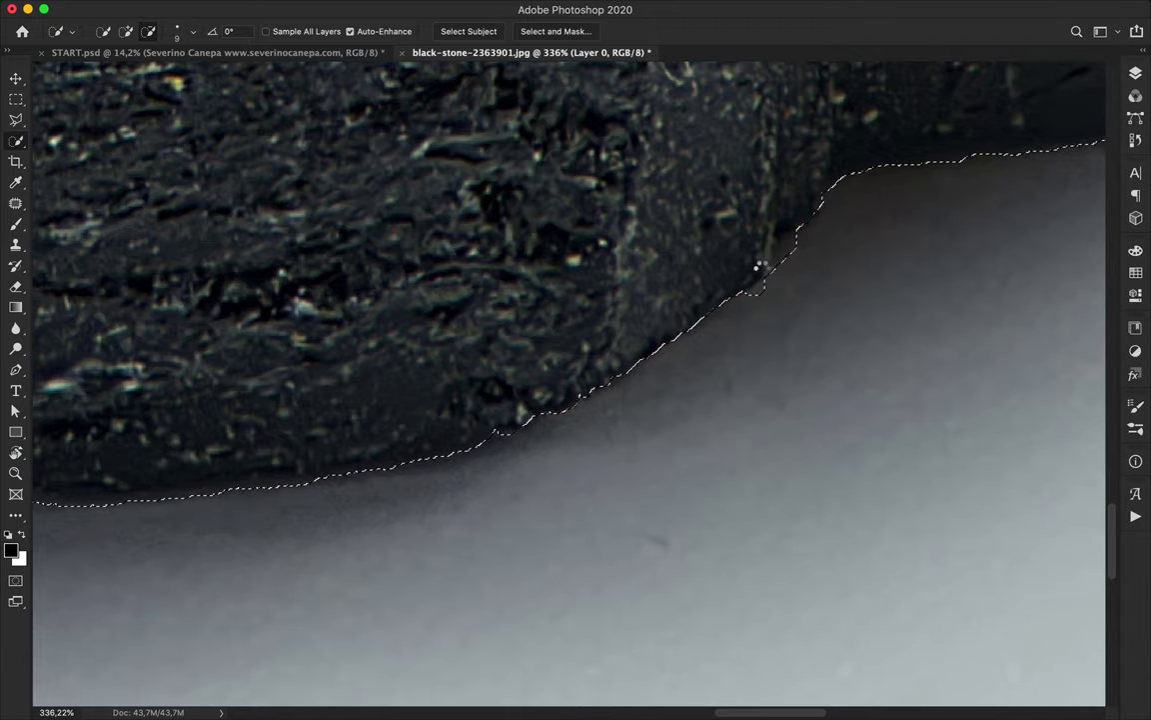
scroll(493, 367, "left", 5)
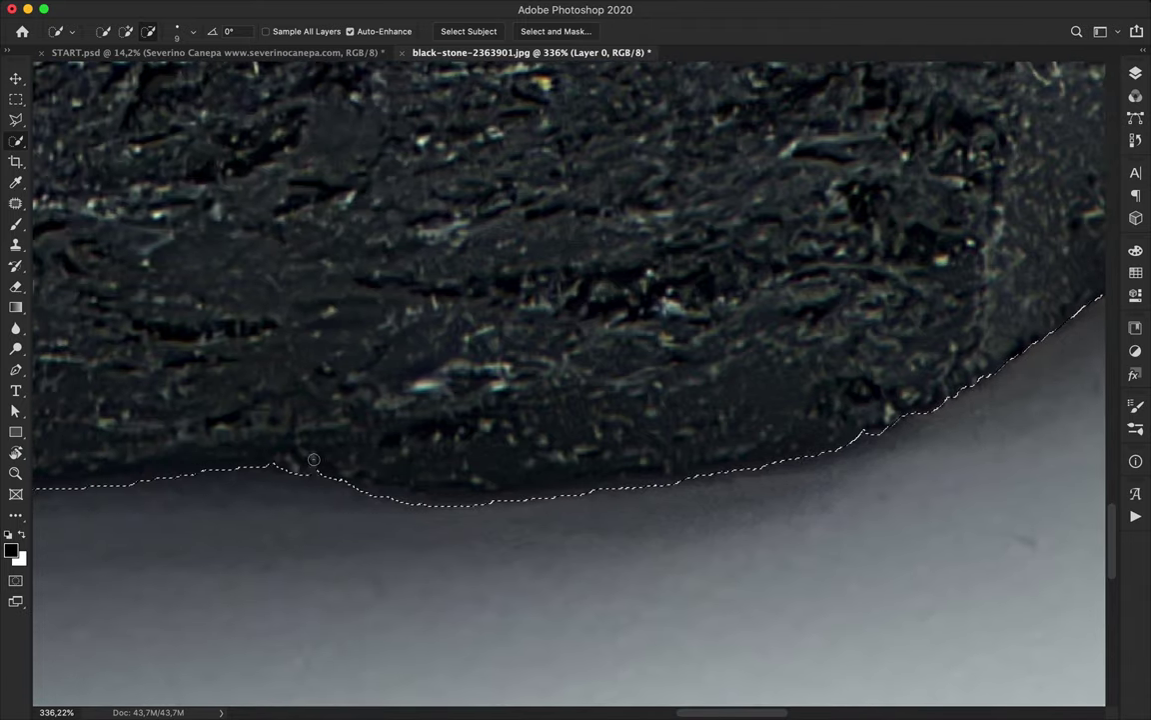
scroll(357, 477, "left", 5)
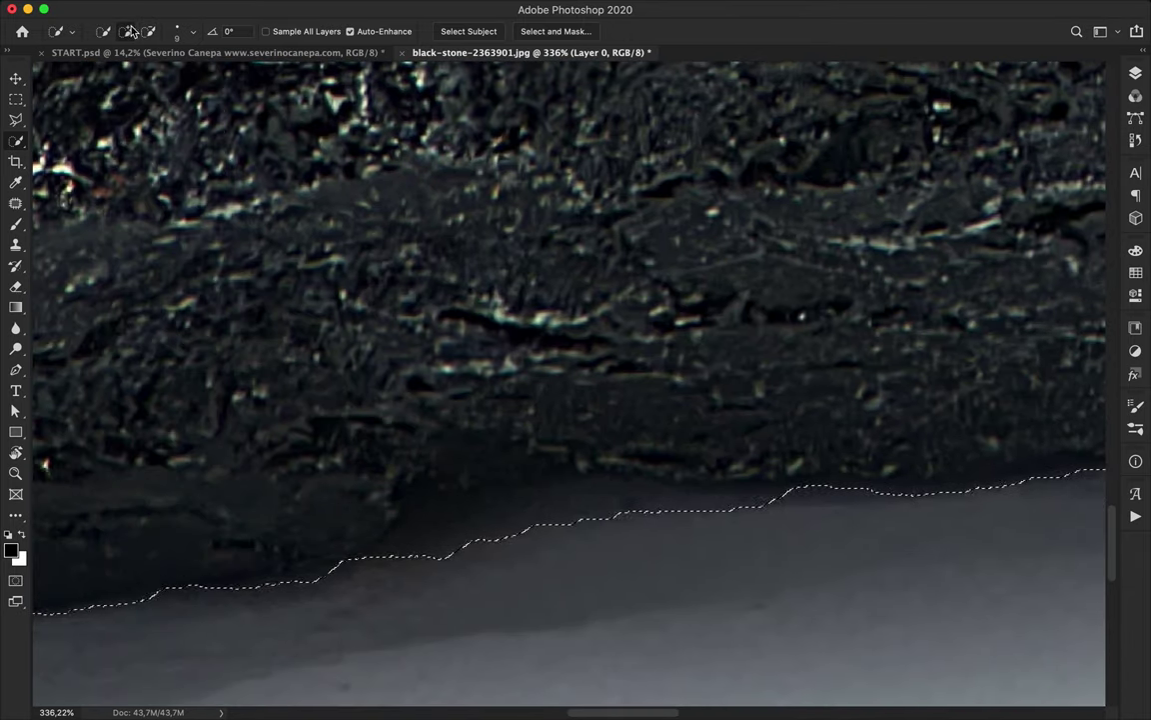
Step: Add the missed shadow area beneath the stone's lower edge to the selection and check the outline around its left side
left_click_drag(437, 561, 708, 528)
scroll(744, 529, "down", 3)
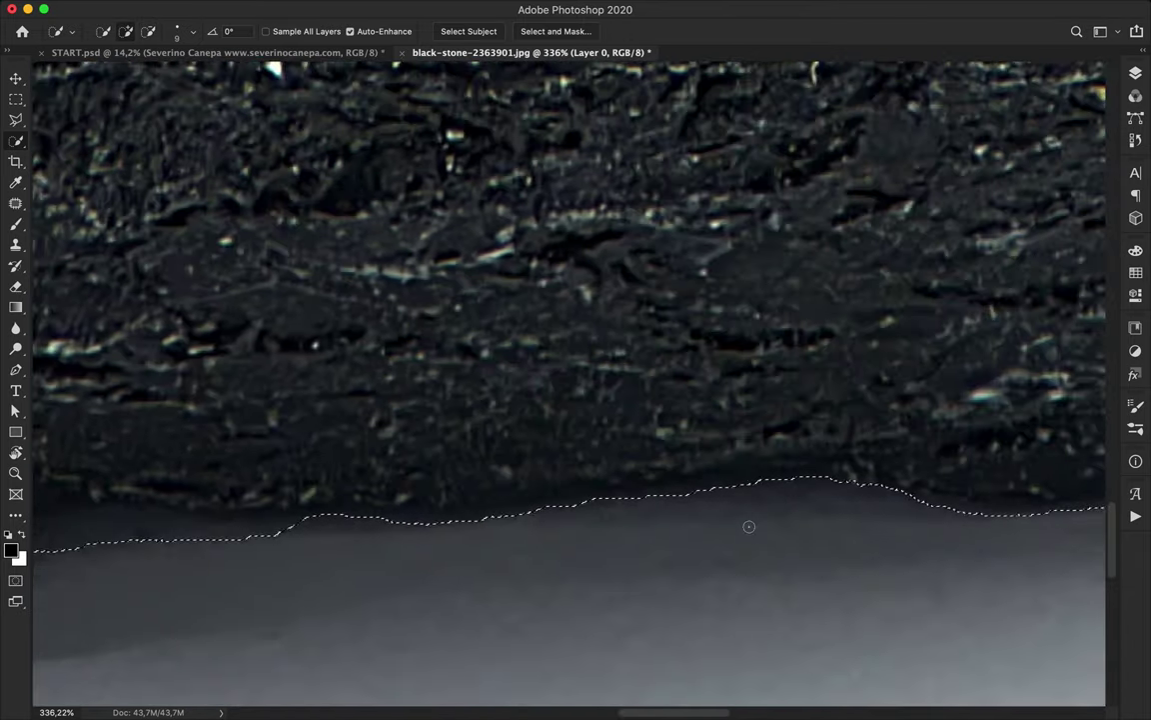
scroll(748, 533, "down", 3)
scroll(748, 533, "left", 8)
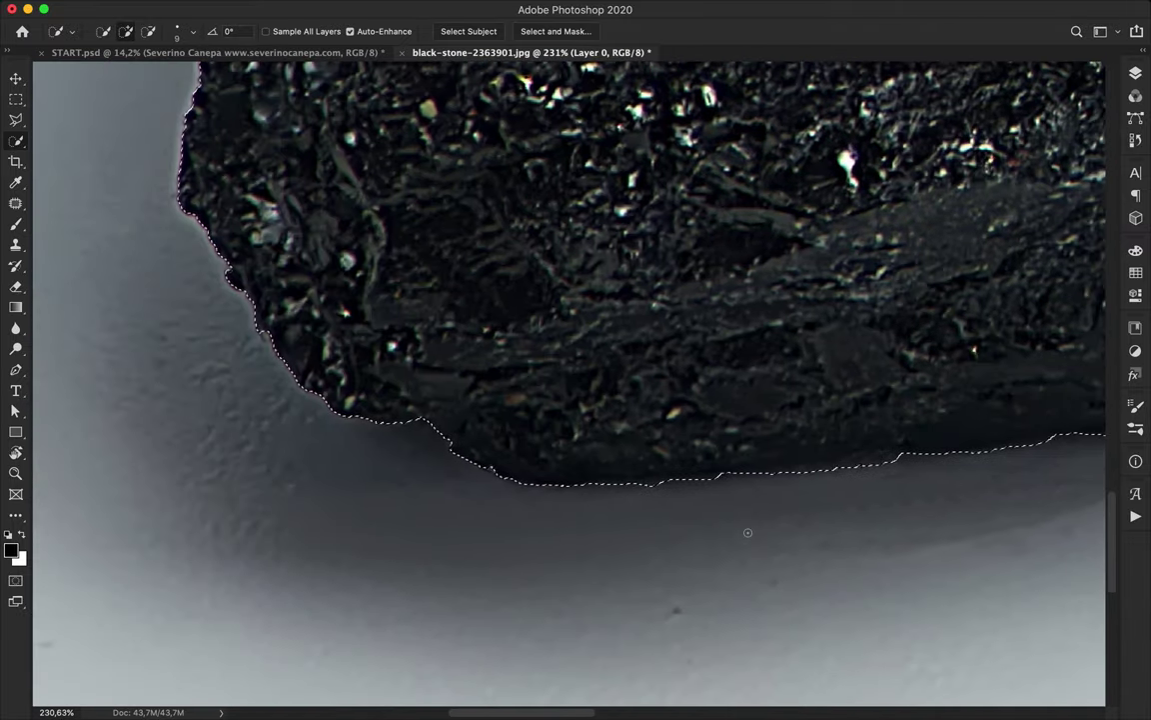
scroll(748, 533, "up", 10)
scroll(747, 533, "up", 15)
scroll(748, 533, "right", 4)
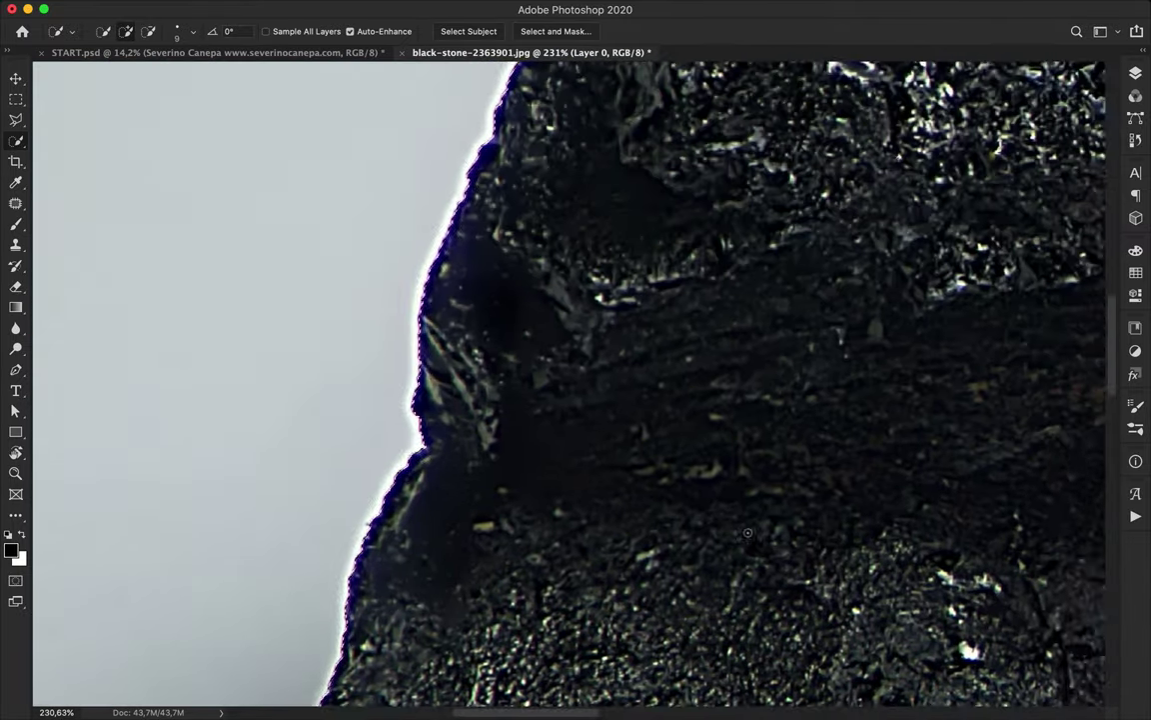
scroll(804, 469, "down", 1)
scroll(803, 467, "down", 15)
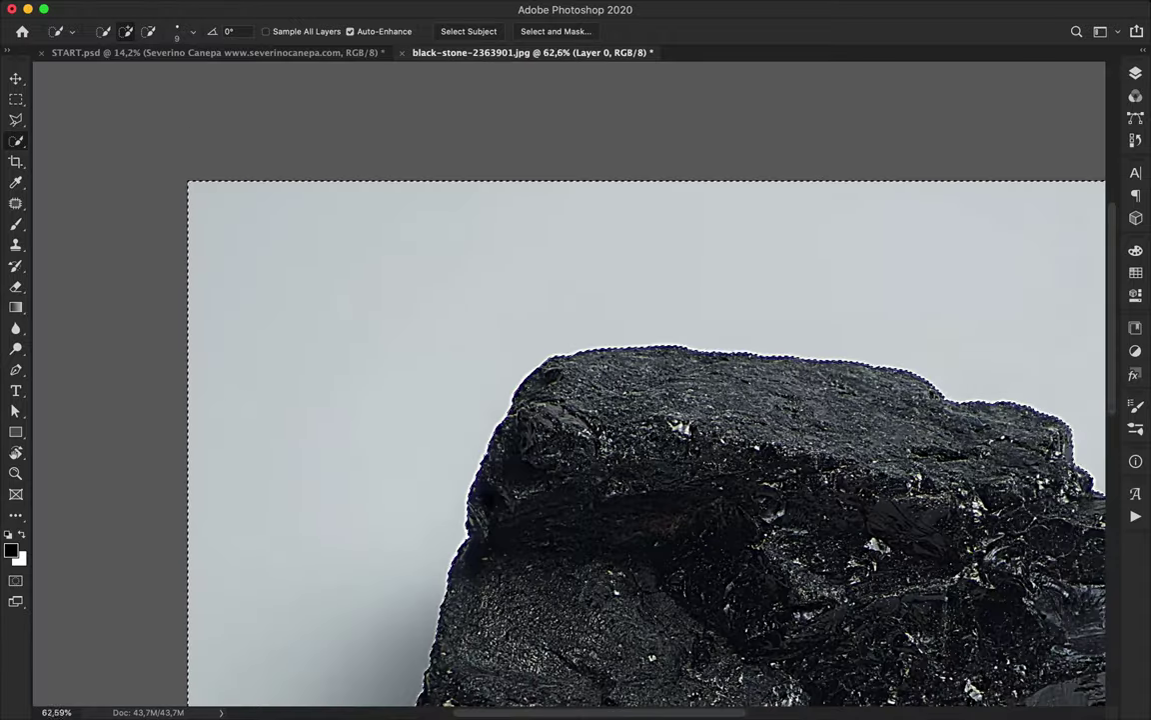
Step: Invert the selection onto the stone and contract it by 1 pixel
key("v")
key("super+d")
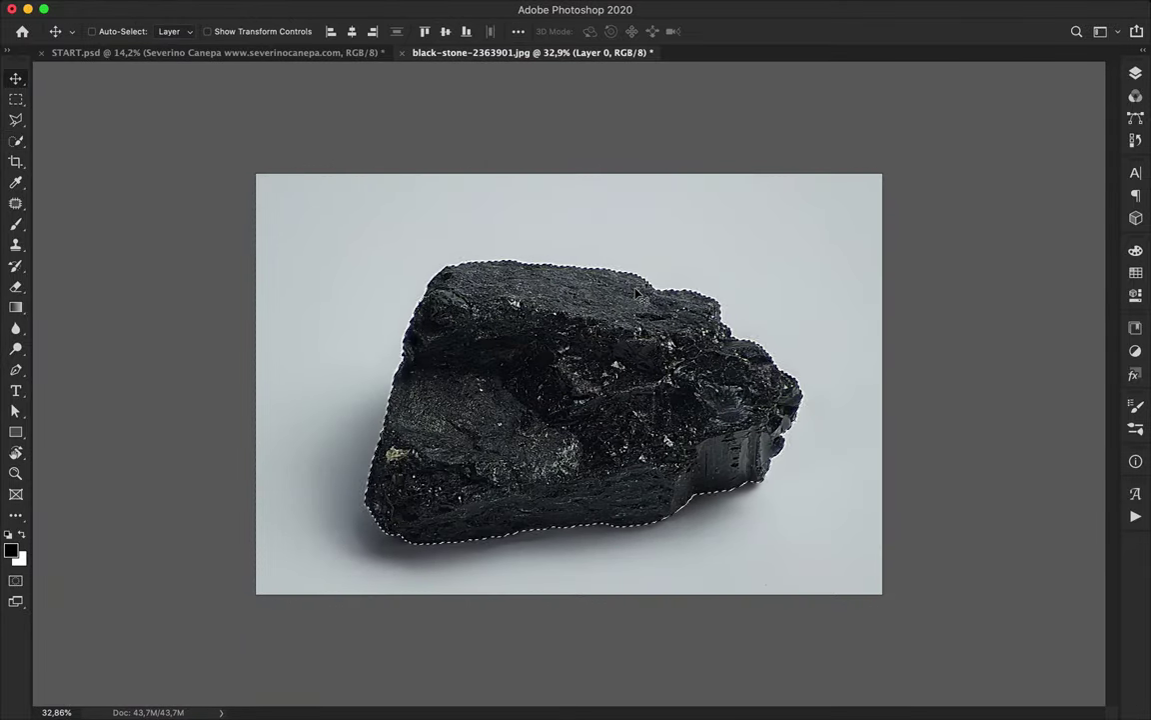
mouse_move(432, 5)
left_click(373, 8)
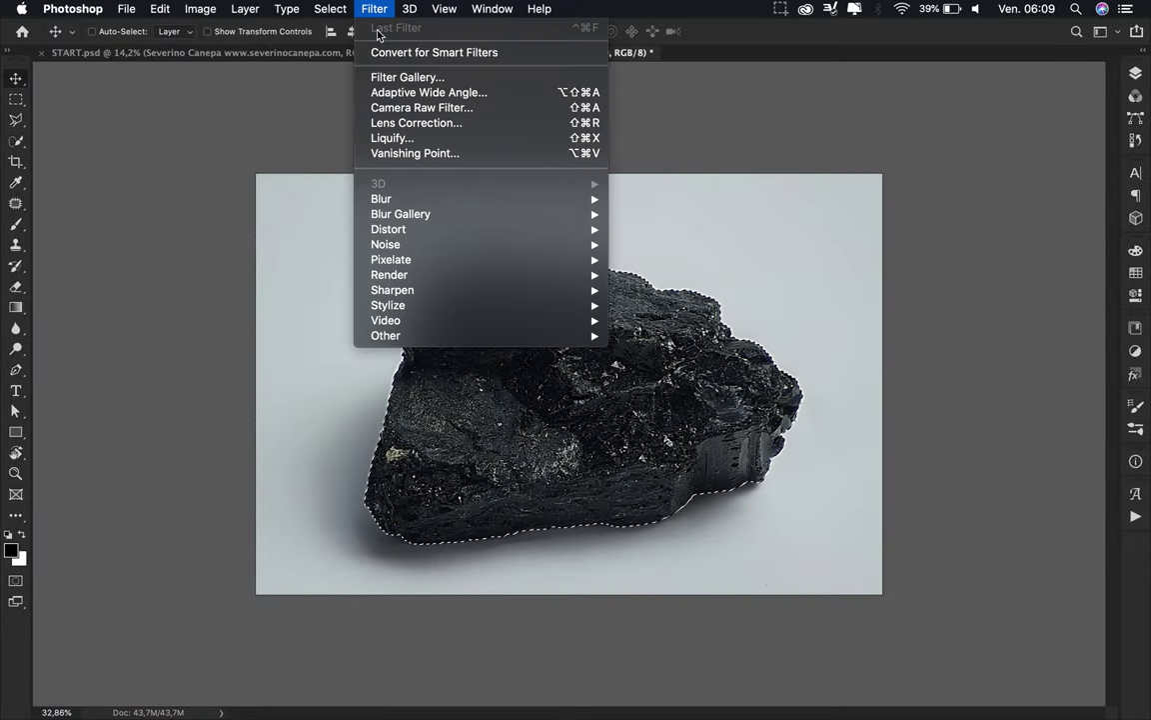
mouse_move(329, 8)
mouse_move(419, 239)
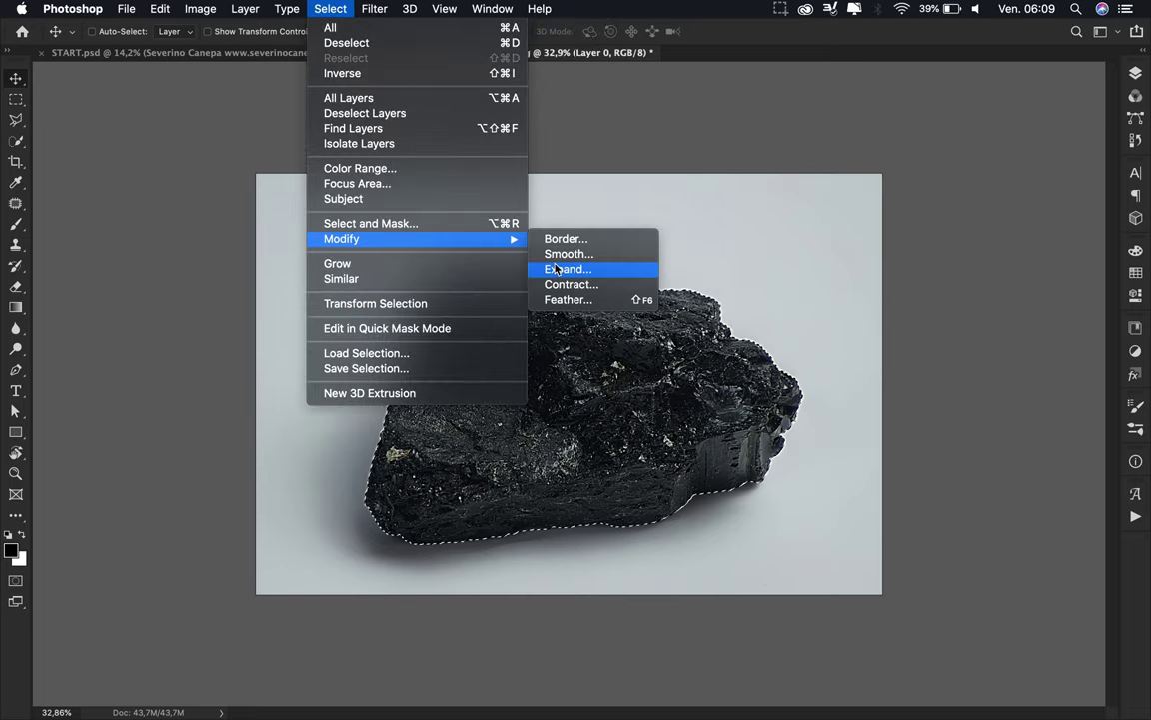
left_click(572, 285)
type("1")
left_click(606, 345)
Step: Smooth the stone selection with a sample radius of 2 pixels
left_click(335, 9)
mouse_move(400, 238)
left_click(551, 254)
type("20")
key("BackSpace")
key("Return")
Step: Copy the selected stone and paste it into the START.psd document
key("super+c")
left_click(285, 51)
key("super+v")
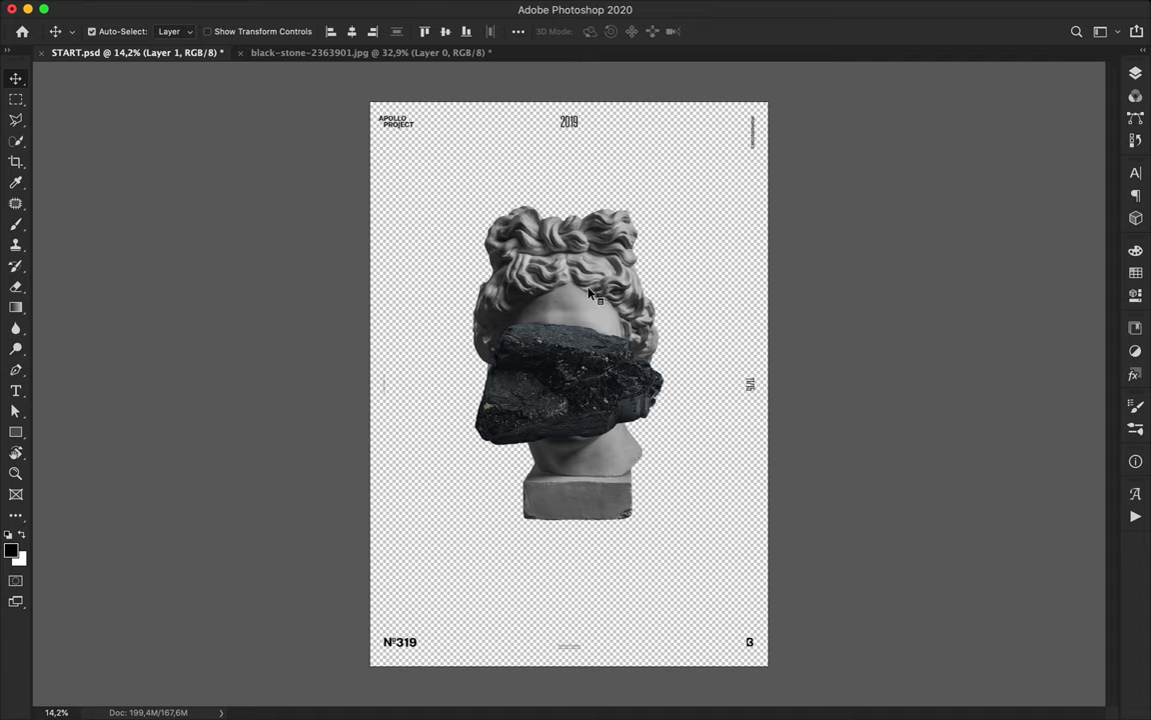
Step: Hide the Calque 1 copie bust layer and move the pasted stone layer directly above it, beneath Groupe 1
left_click(1138, 76)
left_click(912, 535)
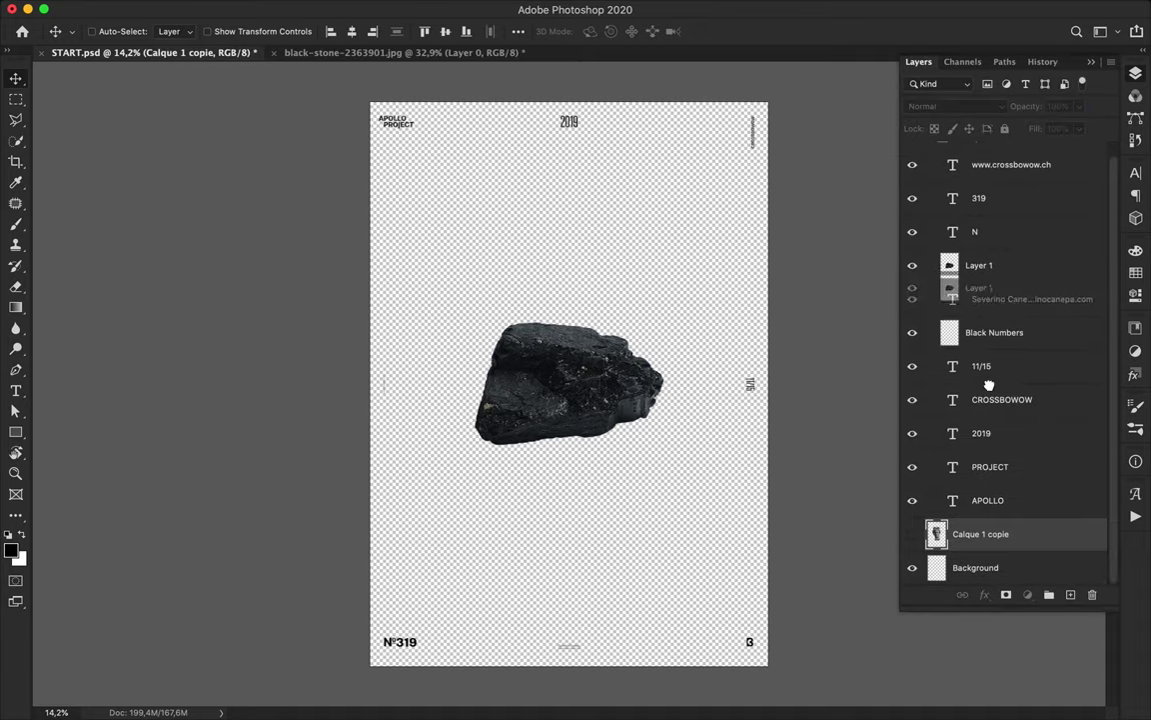
left_click_drag(989, 384, 989, 521)
left_click(931, 151)
left_click_drag(597, 375, 577, 306)
Step: Cover the canvas with a rectangle about 7112 by 10098 px on the Background layer, filled with e7e7e7 and without stroke
key("m")
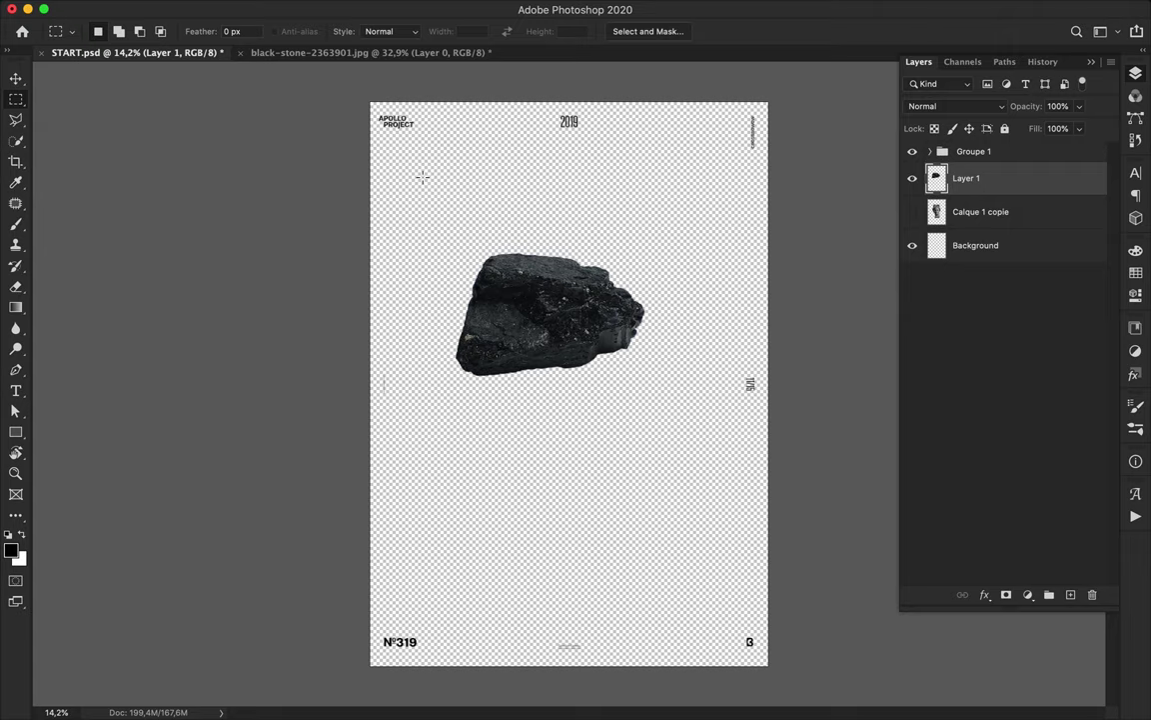
left_click(998, 249)
key("u")
left_click(232, 32)
left_click(179, 33)
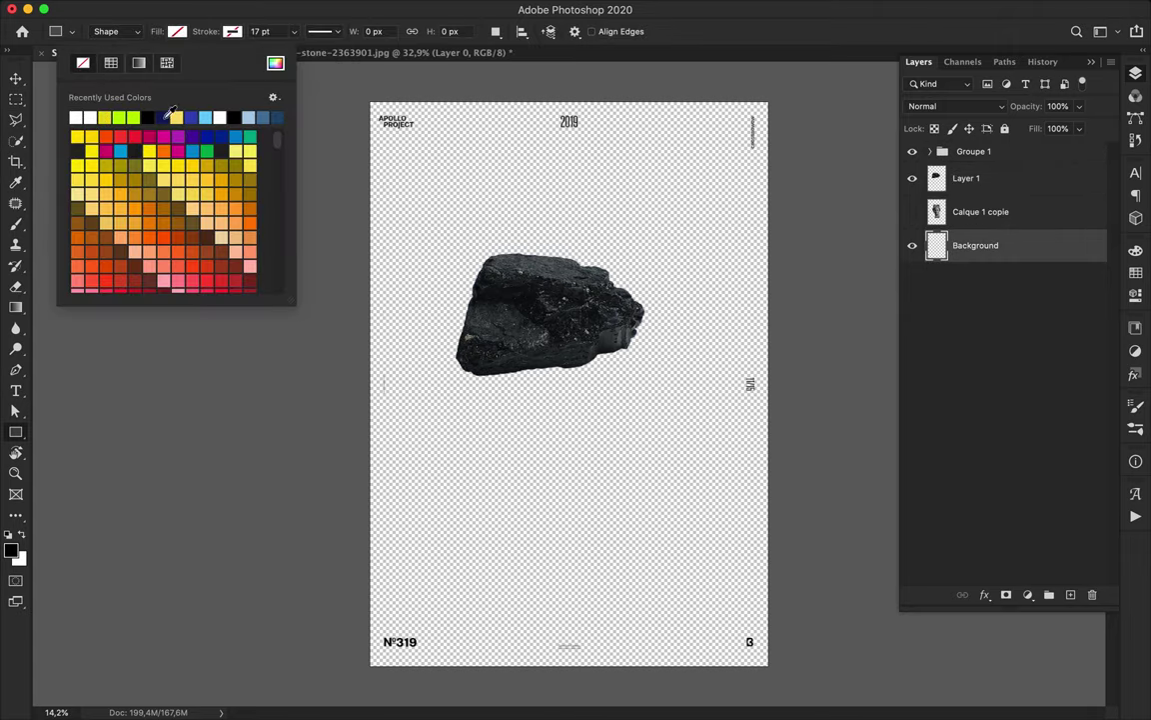
left_click(276, 64)
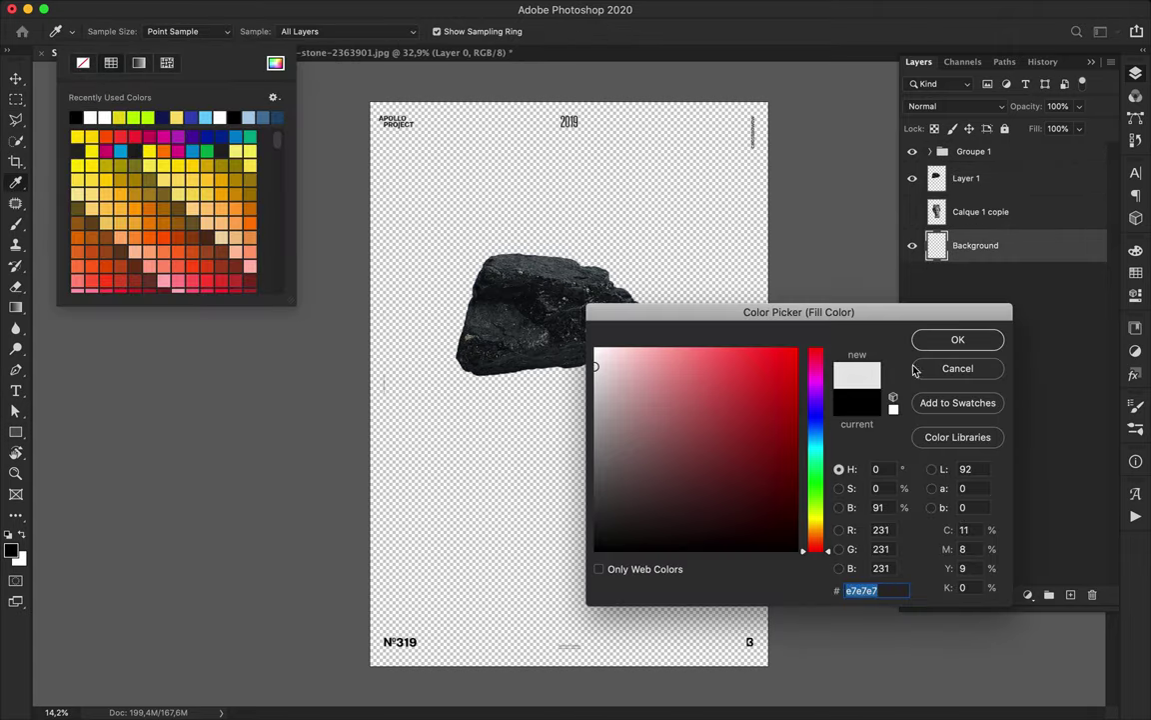
key("Return")
left_click_drag(367, 97, 769, 670)
Step: Move the stone rightward within the upper half of the poster
key("v")
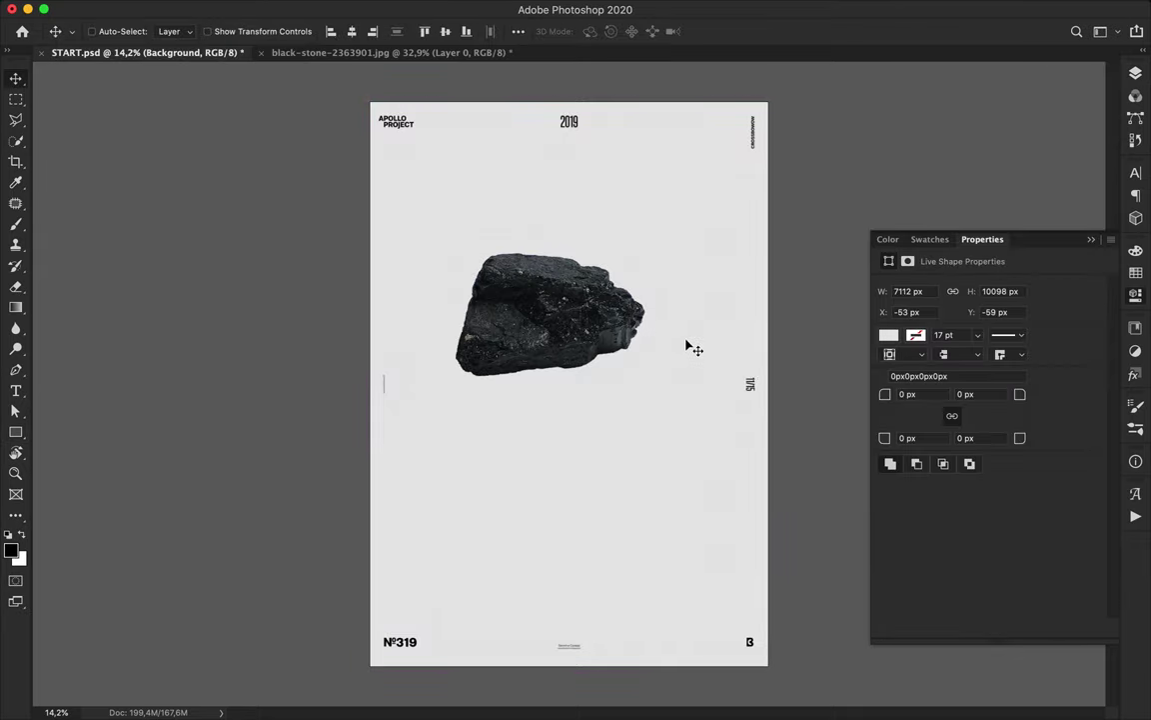
left_click_drag(590, 342, 639, 337)
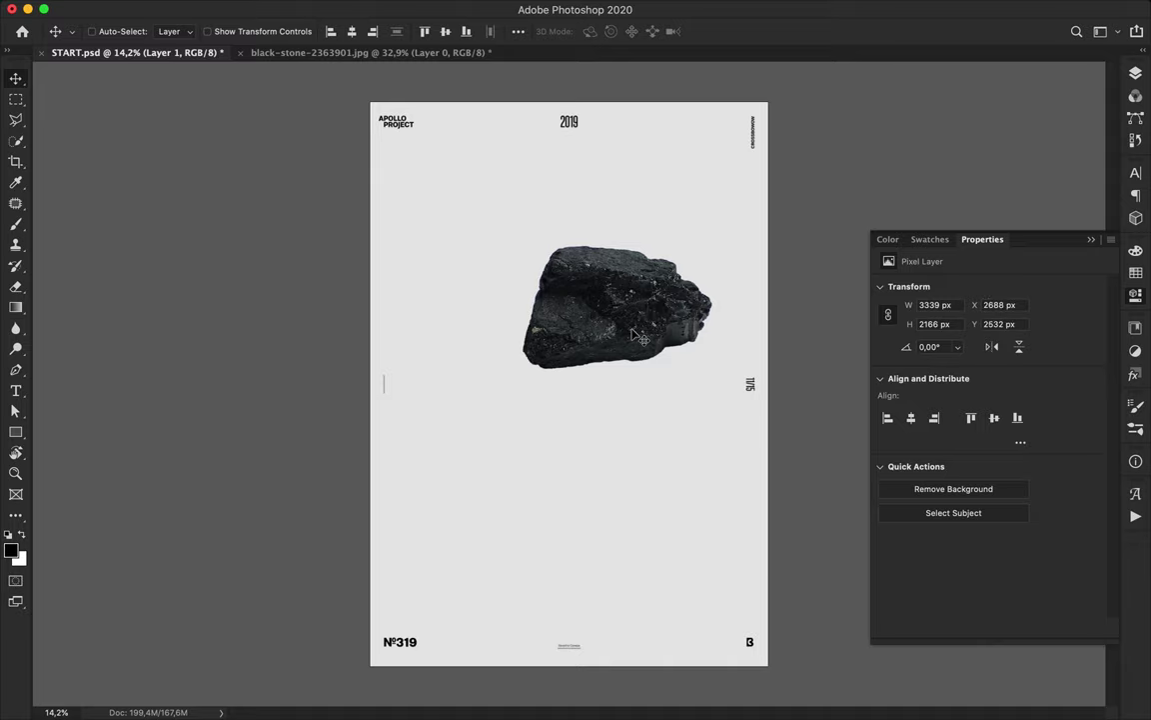
left_click(1131, 75)
Step: Load the stone layer's outline as a selection and add a new empty layer above it
left_click_drag(970, 185, 951, 216)
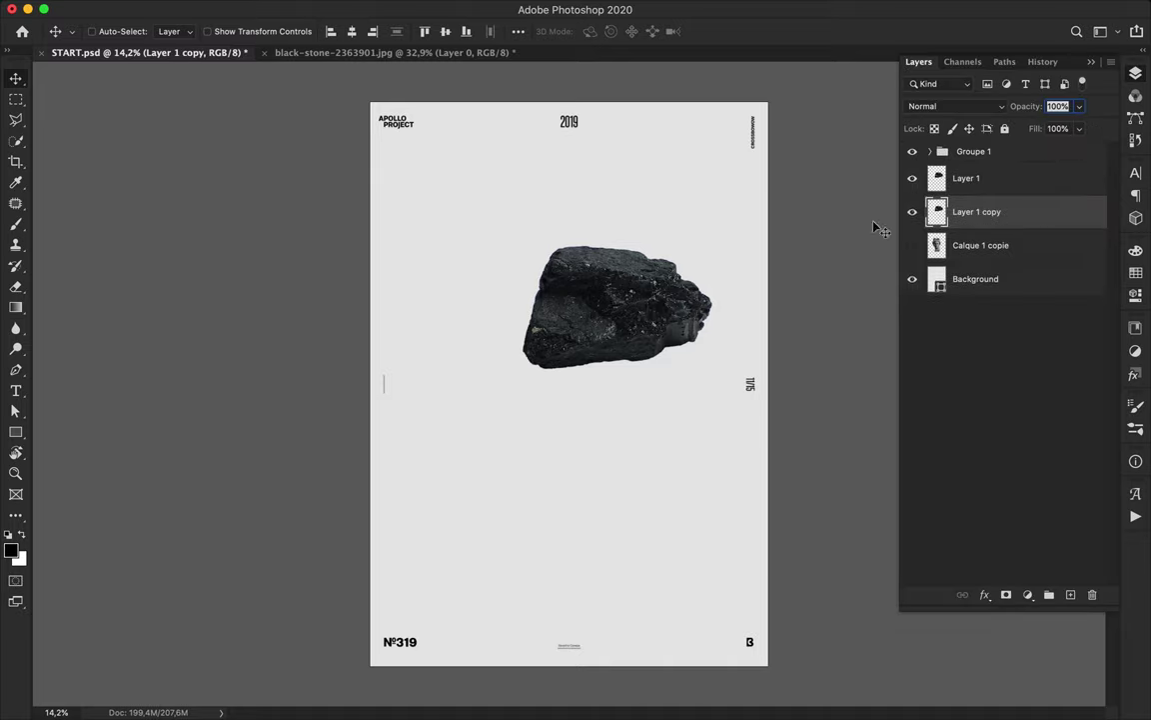
key("super+z")
left_click(938, 180, "super")
left_click(1070, 595)
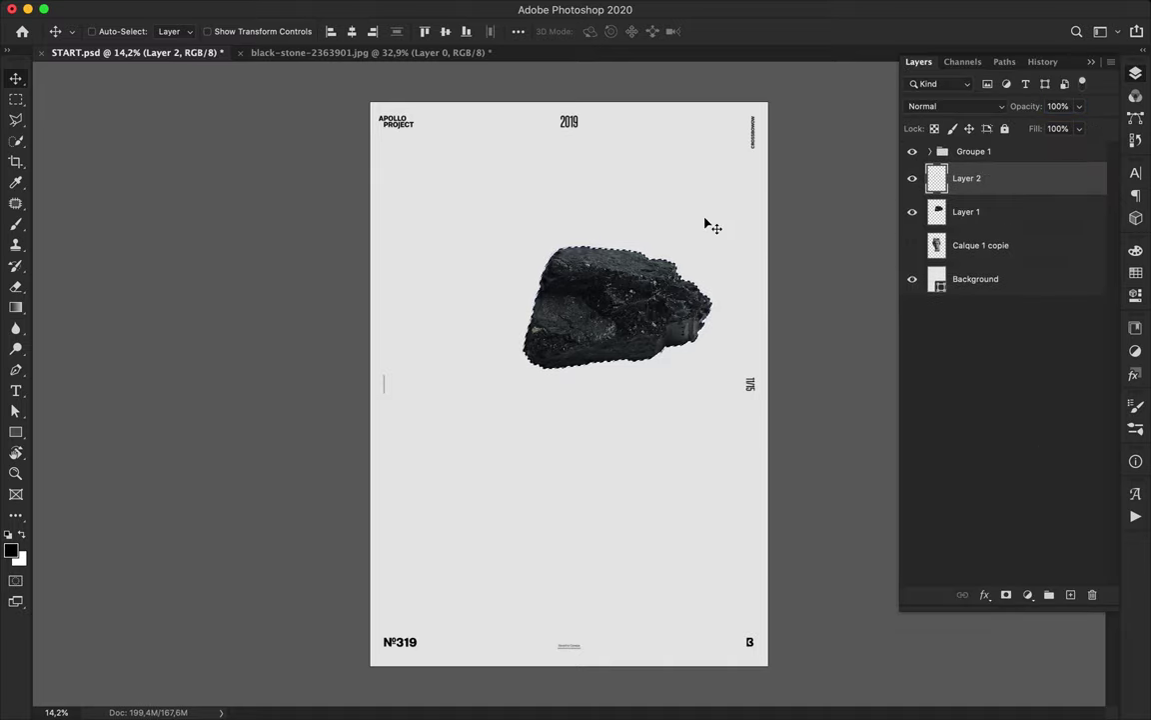
Step: Paint the stone-shaped selection black on the new layer with the Brush tool and deselect
key("b")
left_click(110, 31)
left_click(135, 188)
mouse_move(539, 304)
left_mouse_down()
mouse_move(551, 343)
mouse_move(667, 267)
mouse_move(563, 372)
mouse_move(670, 344)
mouse_move(558, 345)
mouse_move(696, 286)
left_mouse_up()
key("v")
key("m")
left_click(794, 244)
key("v")
key("super+z")
key("super+shift+z")
key("super+shift+z")
Step: Move the black silhouette layer beneath the stone layer
left_click_drag(987, 181, 986, 226)
key("w")
key("m")
key("v")
Step: Apply a strong Gaussian Blur to the black silhouette layer to form a soft shadow around the stone
left_click(333, 8)
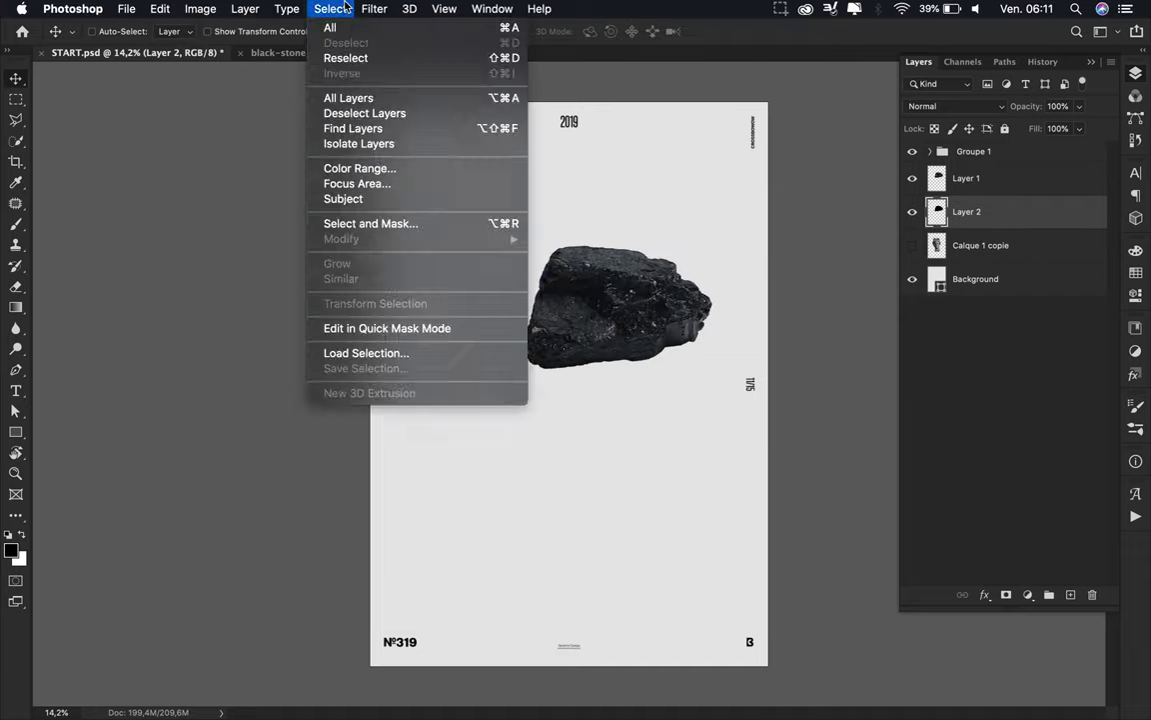
mouse_move(374, 8)
mouse_move(395, 188)
left_click(671, 258)
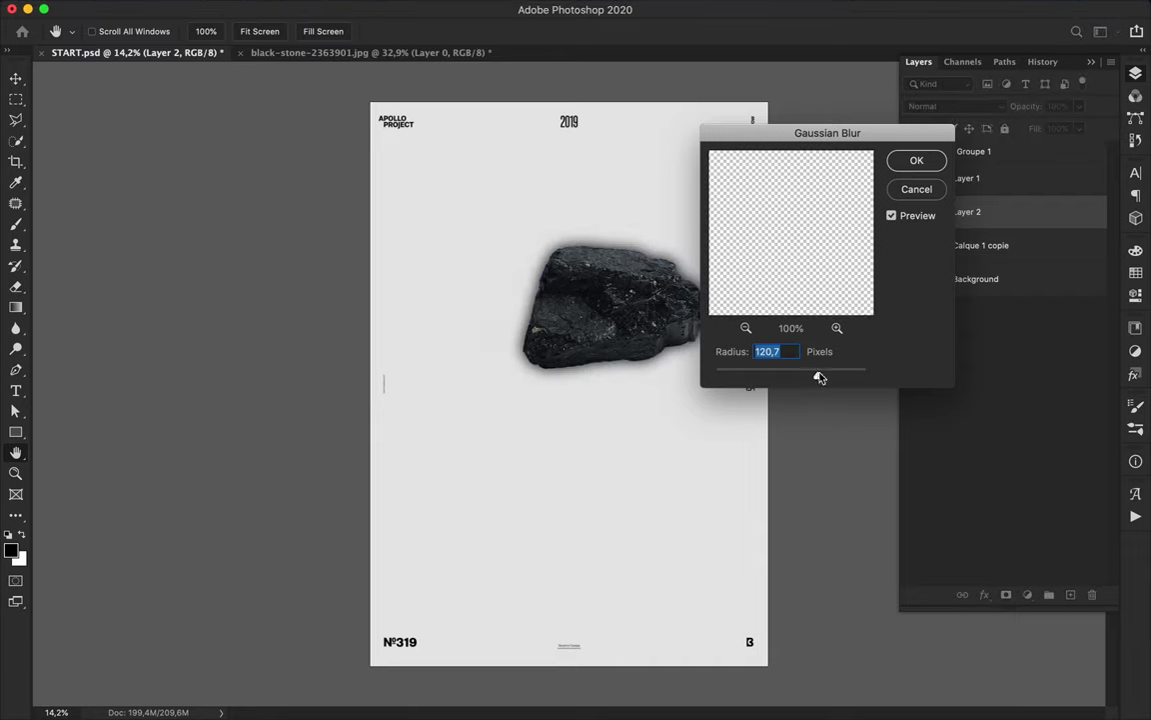
left_click_drag(819, 377, 840, 378)
left_click(920, 161)
Step: Set the shadow layer's blend mode to Multiply and its fill to 65%
left_click(912, 100)
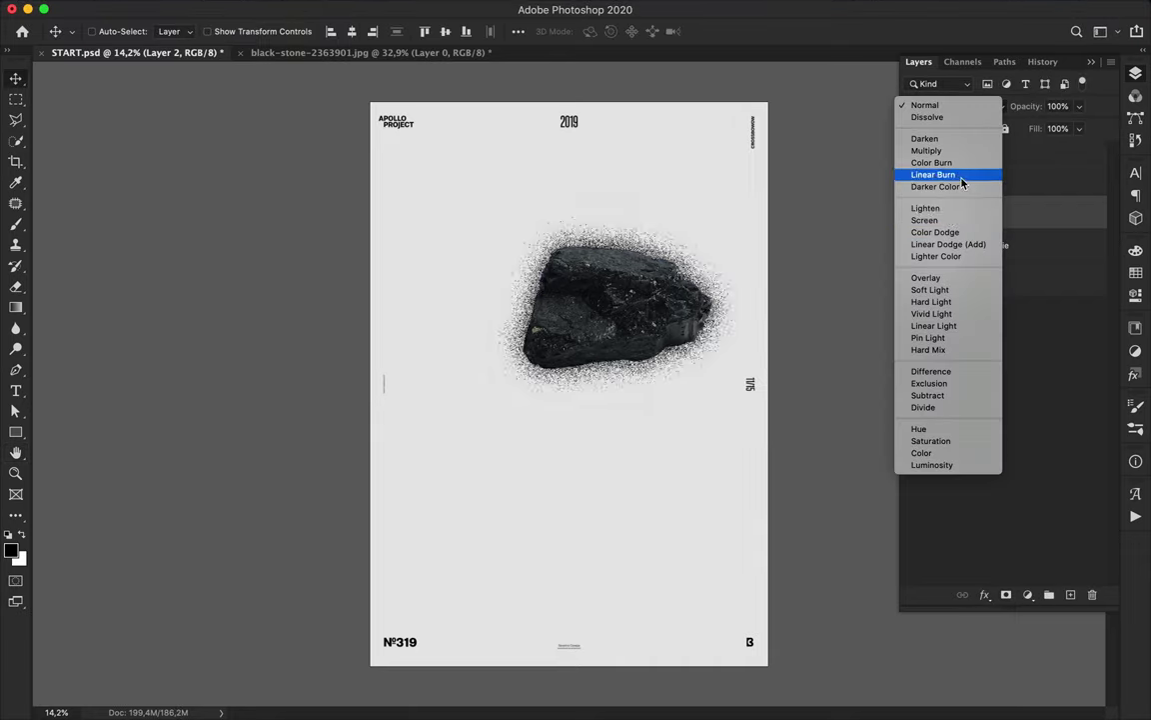
left_click(915, 150)
left_click_drag(1077, 137, 1051, 149)
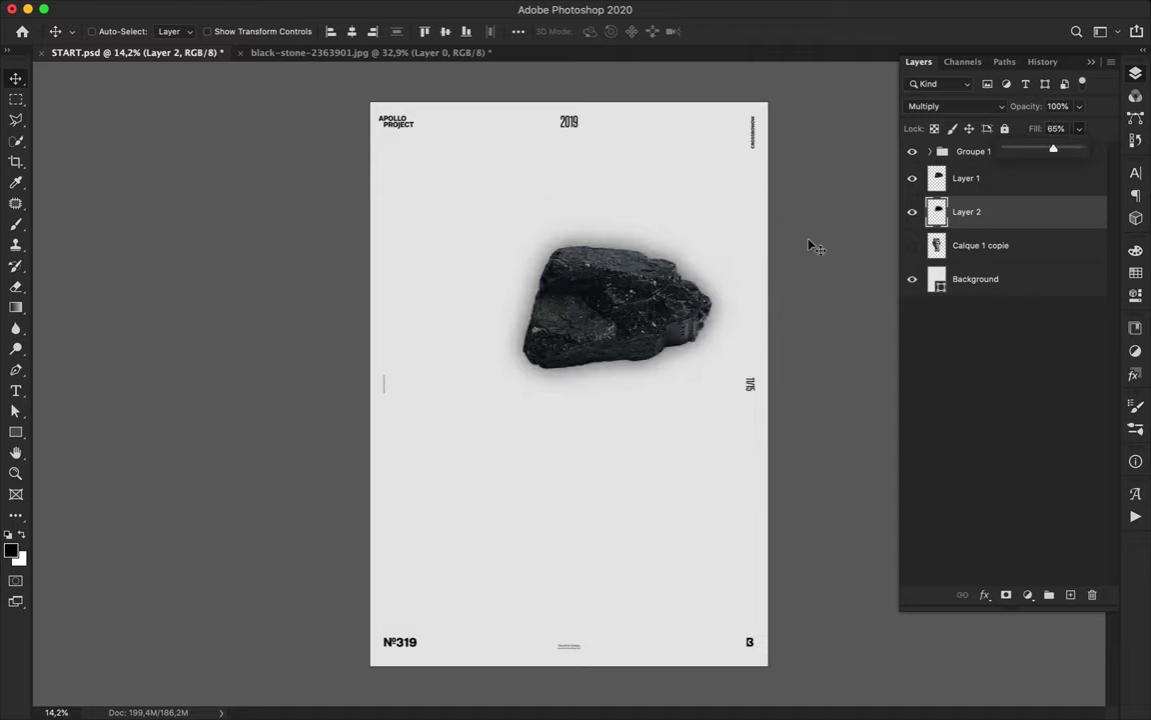
Step: Warp the black shadow layer so it spreads below and to the left of the stone and tucks in along its upper edge
key("ctrl+t")
right_click(683, 312)
left_click(704, 422)
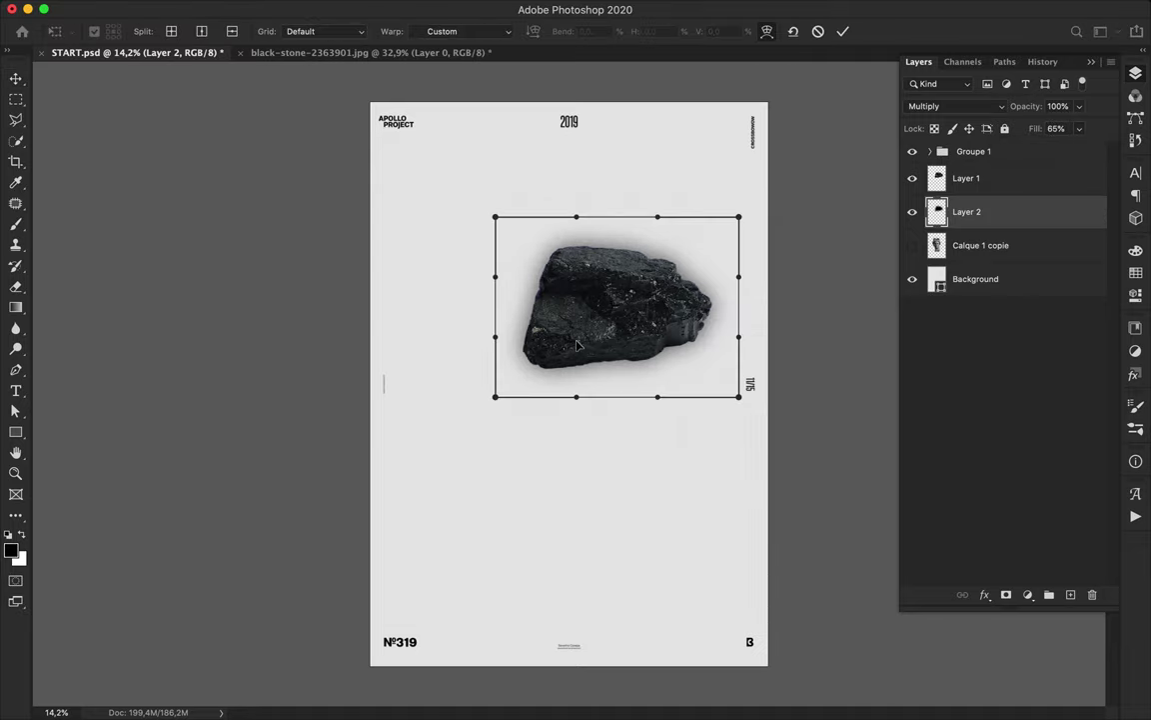
left_click_drag(556, 355, 646, 320)
left_click_drag(494, 397, 477, 421)
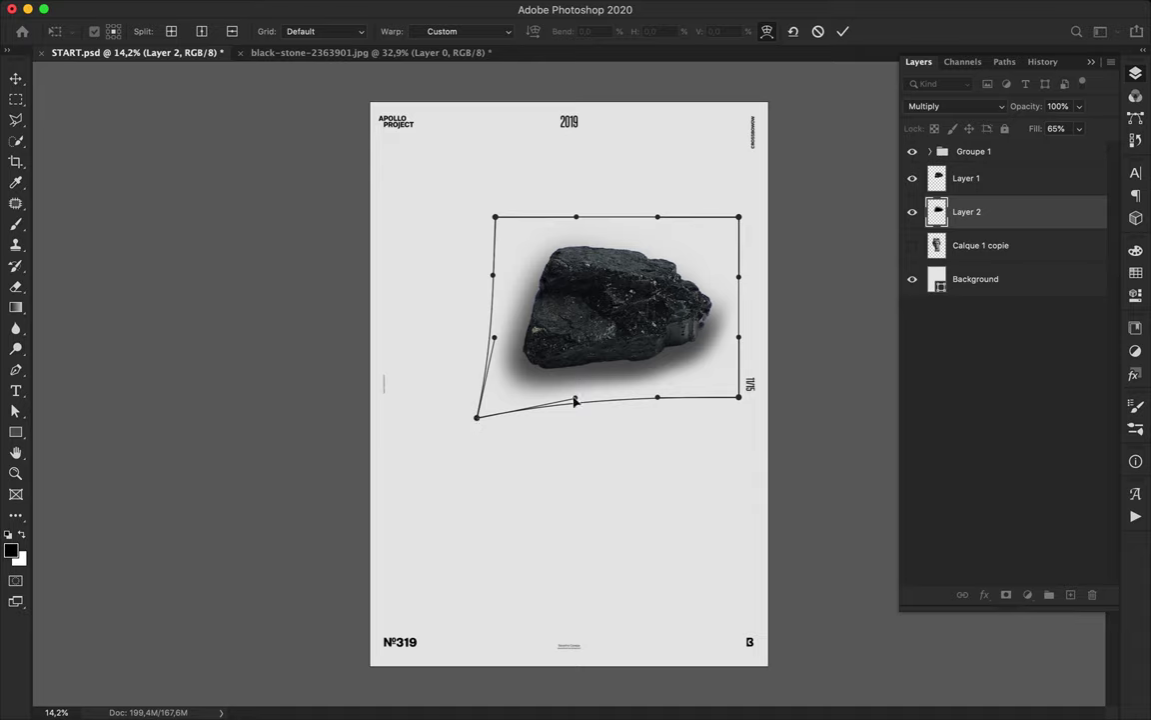
left_click_drag(575, 400, 572, 442)
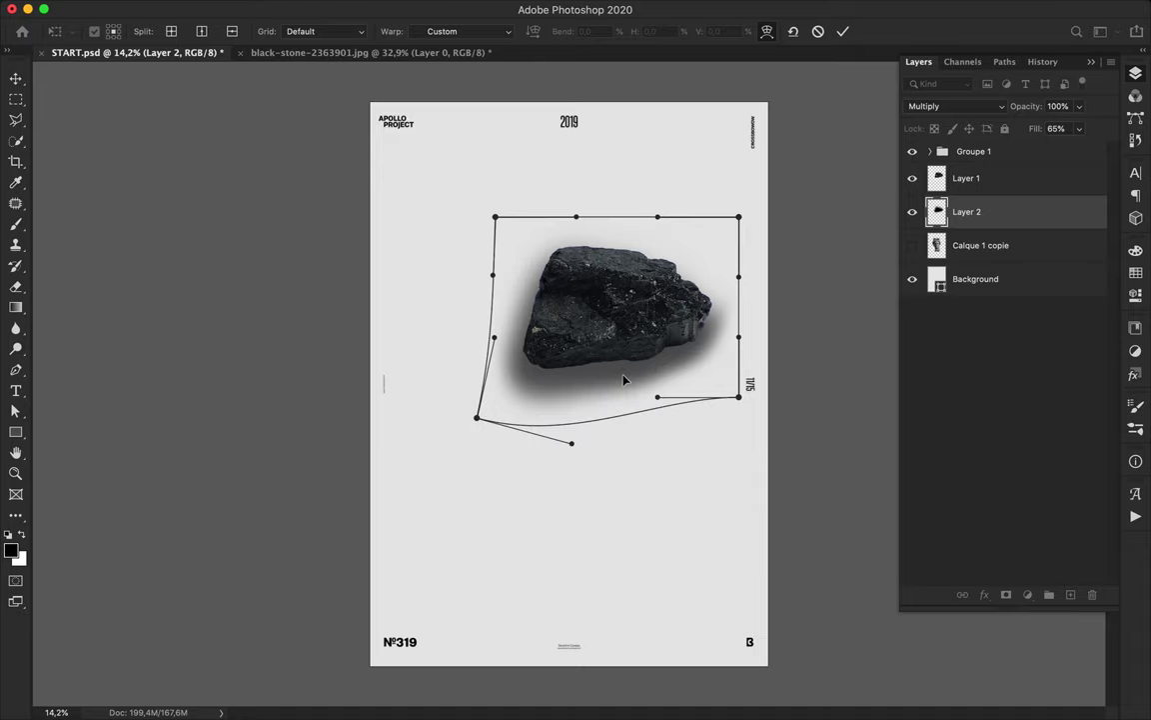
left_click_drag(495, 218, 533, 226)
left_click_drag(494, 275, 520, 279)
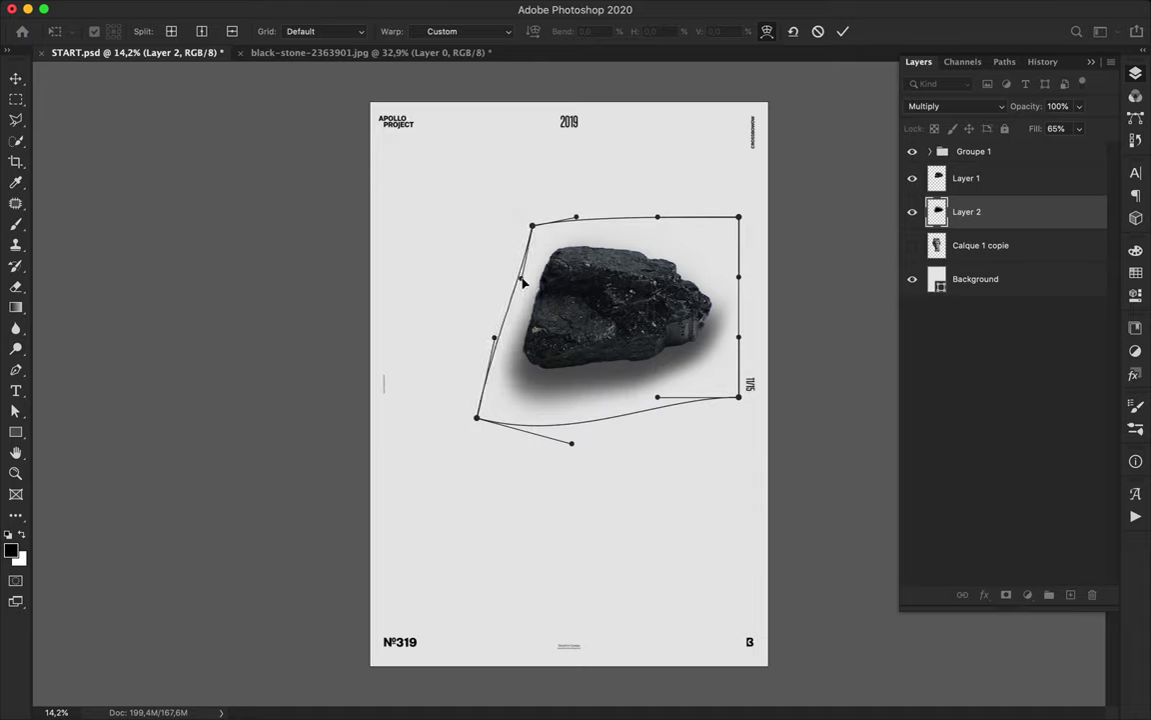
left_click_drag(738, 216, 739, 239)
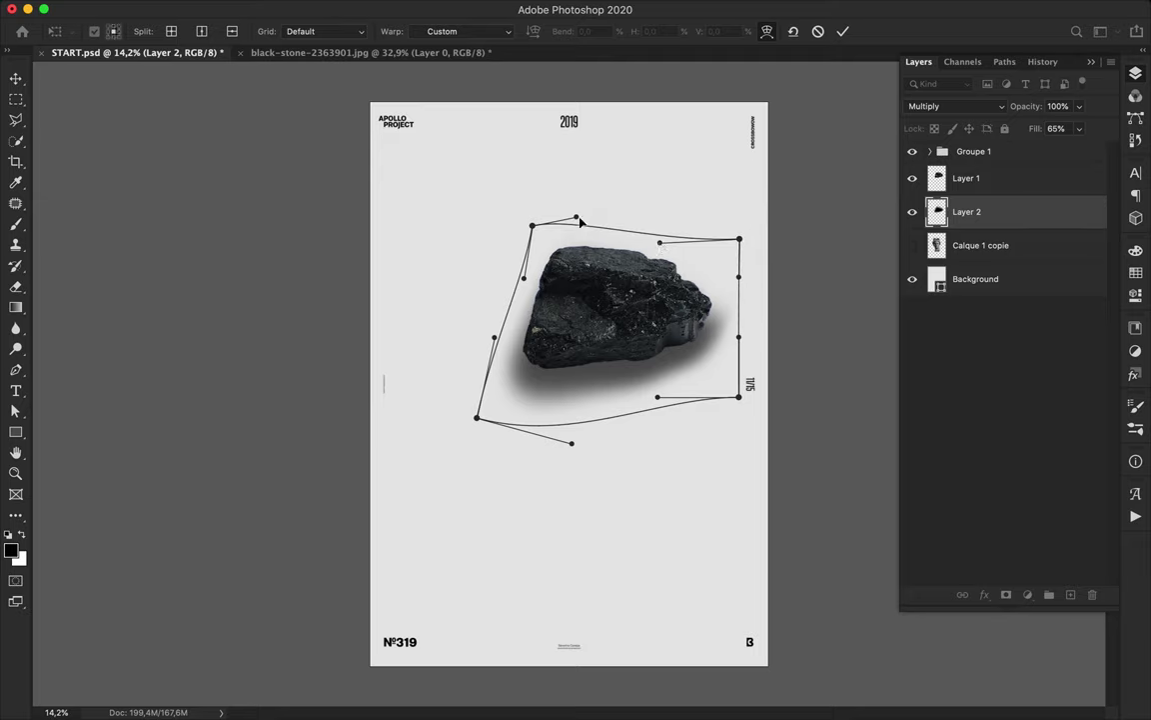
left_click_drag(507, 428, 506, 414)
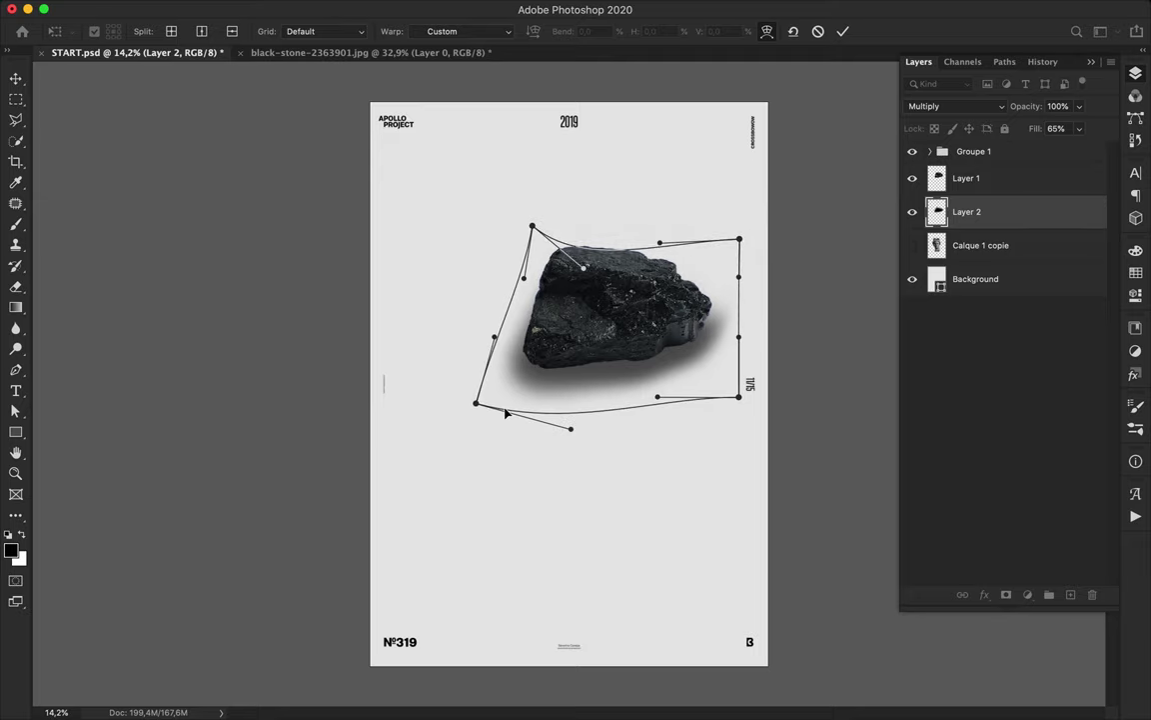
key("Return")
Step: Add a new layer above the shadow and draw a rainbow-gradient rectangle about 4526 × 3149 px behind the stone
left_click(1071, 594)
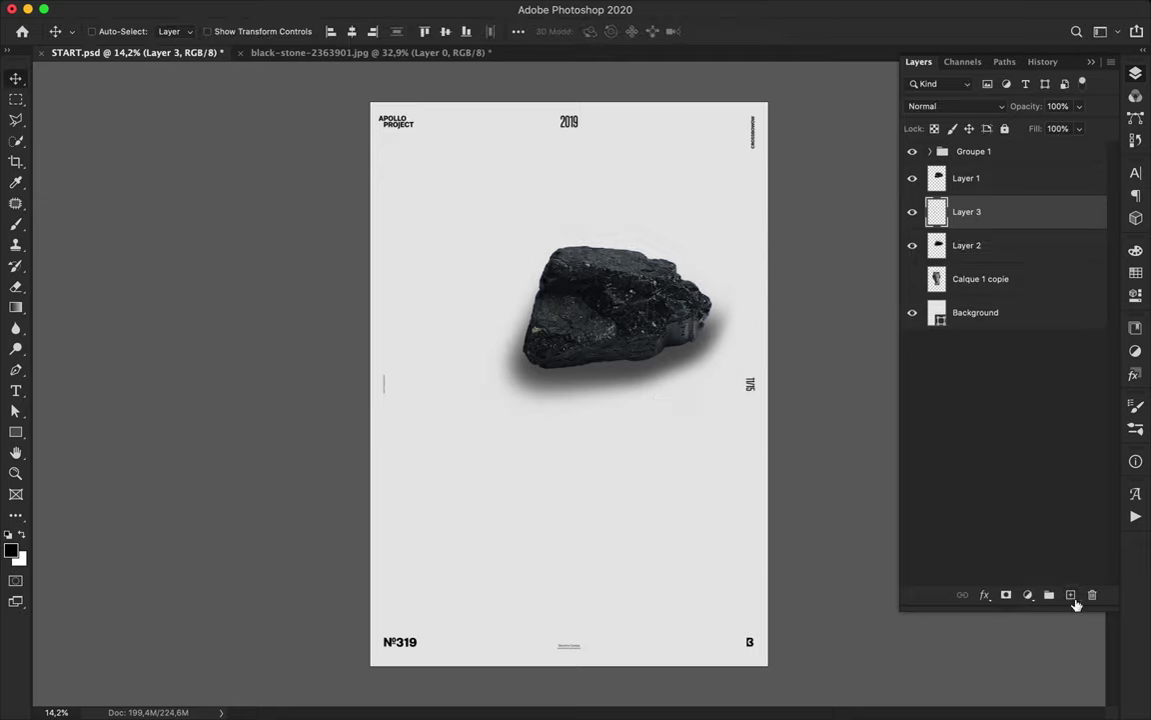
key("u")
left_click(178, 31)
left_click(139, 62)
left_click(182, 151)
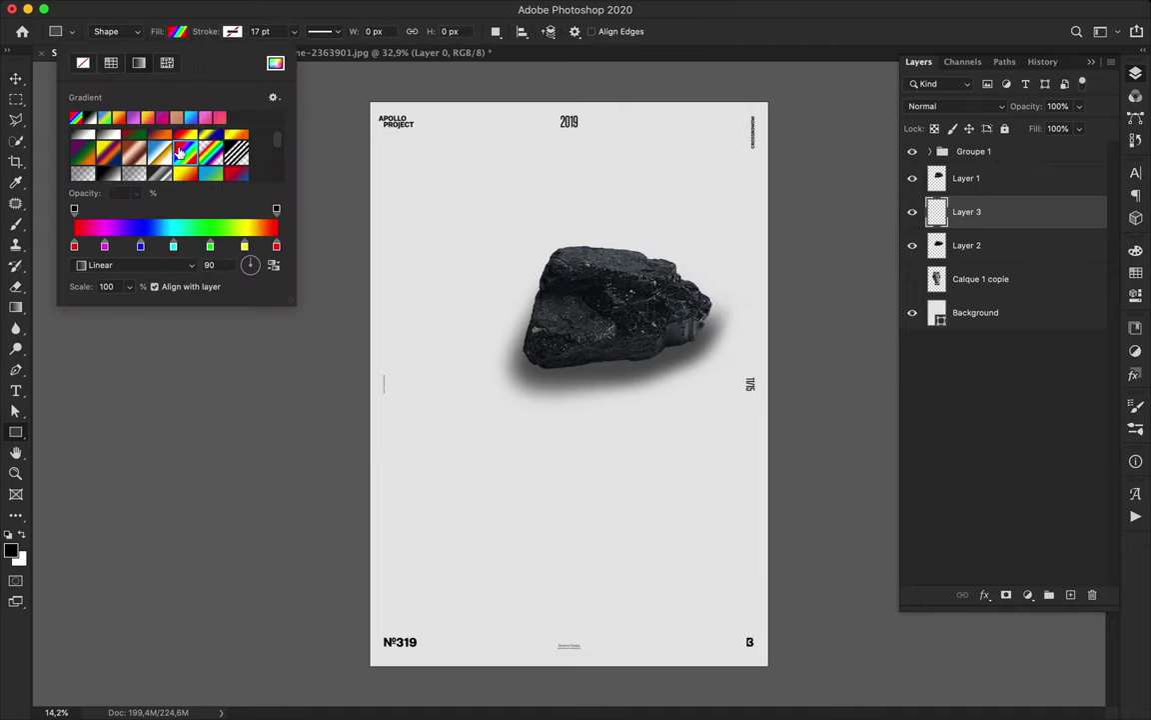
left_click_drag(496, 242, 753, 421)
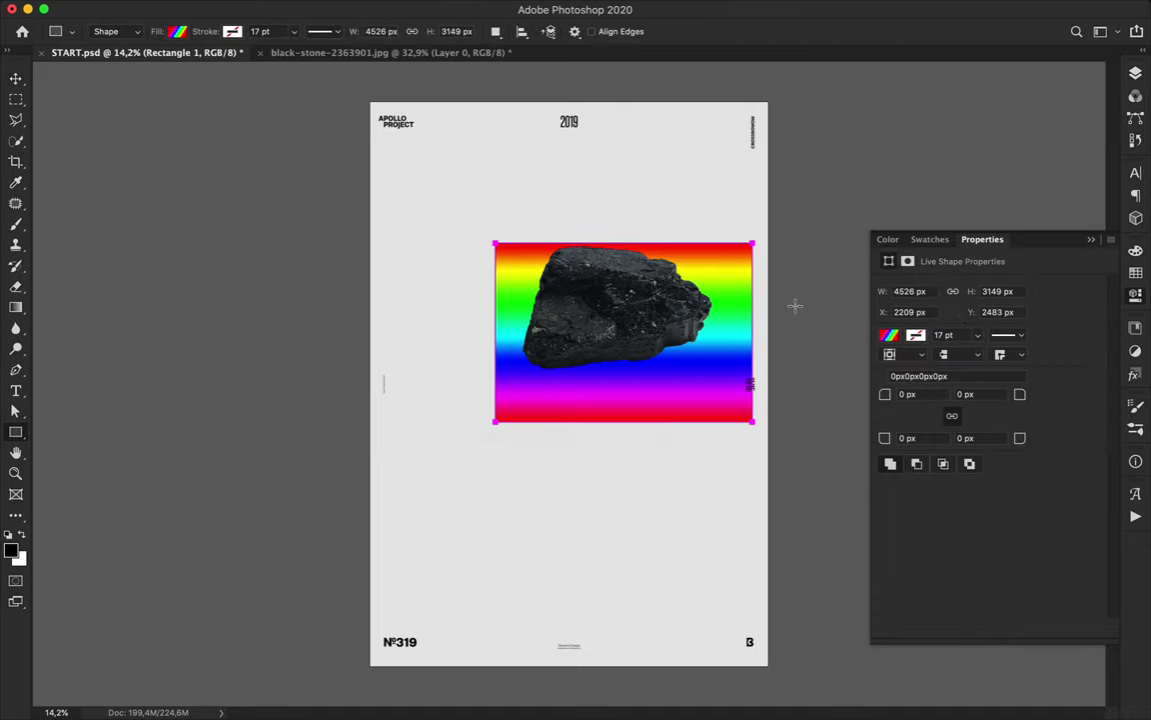
Step: Set the angle of the rectangle's rainbow gradient to 0 degrees
left_click(176, 30)
type("0")
key("Return")
key("v")
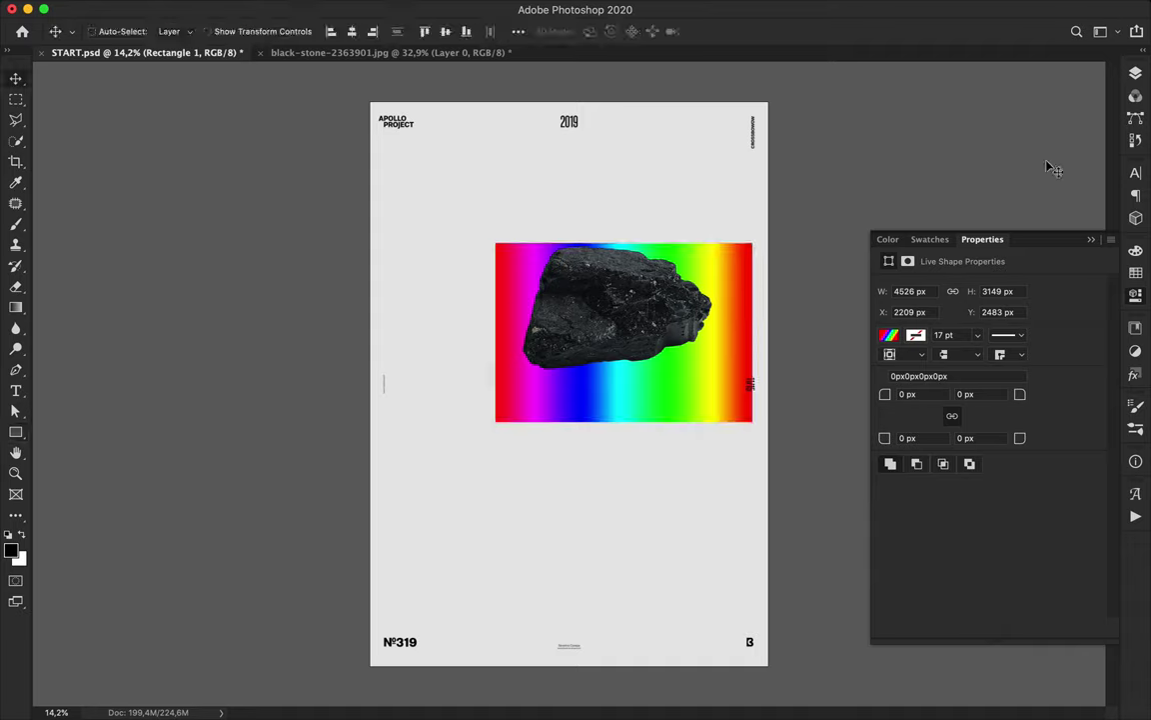
Step: Try to warp the rainbow rectangle outward at its two left corners and lower right corner
key("super+t")
right_click(726, 272)
left_click(751, 388)
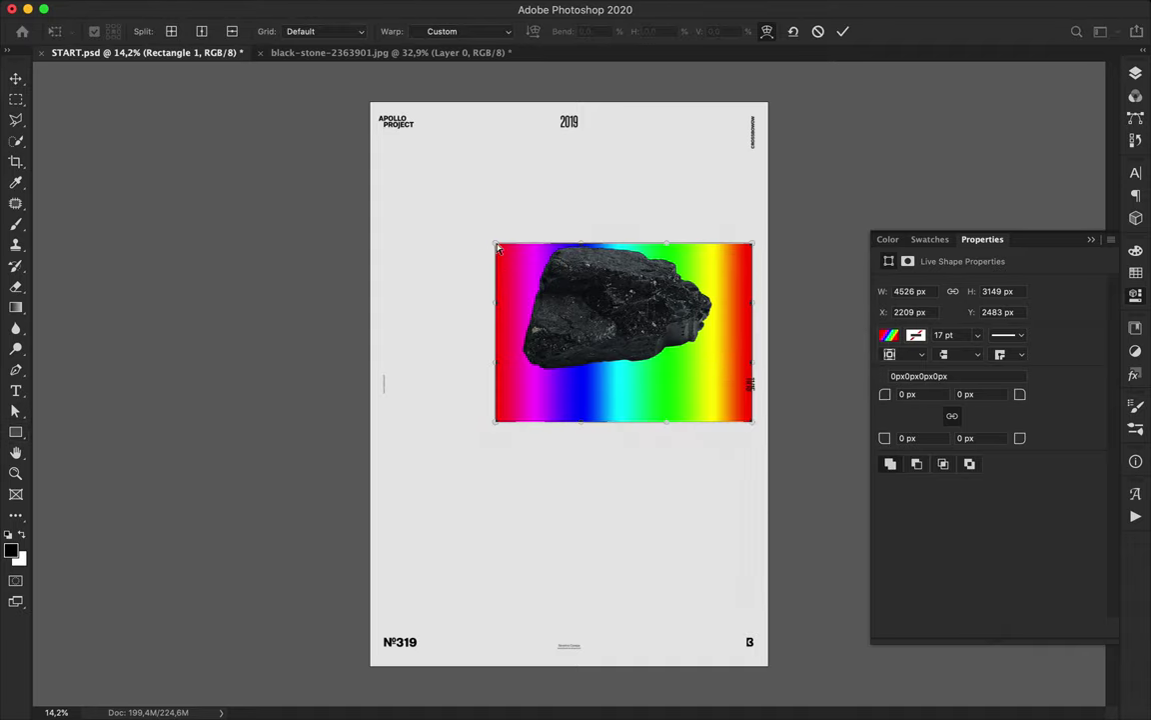
left_click_drag(496, 242, 531, 200)
left_click_drag(496, 421, 434, 398)
left_click_drag(761, 428, 755, 532)
key("Escape")
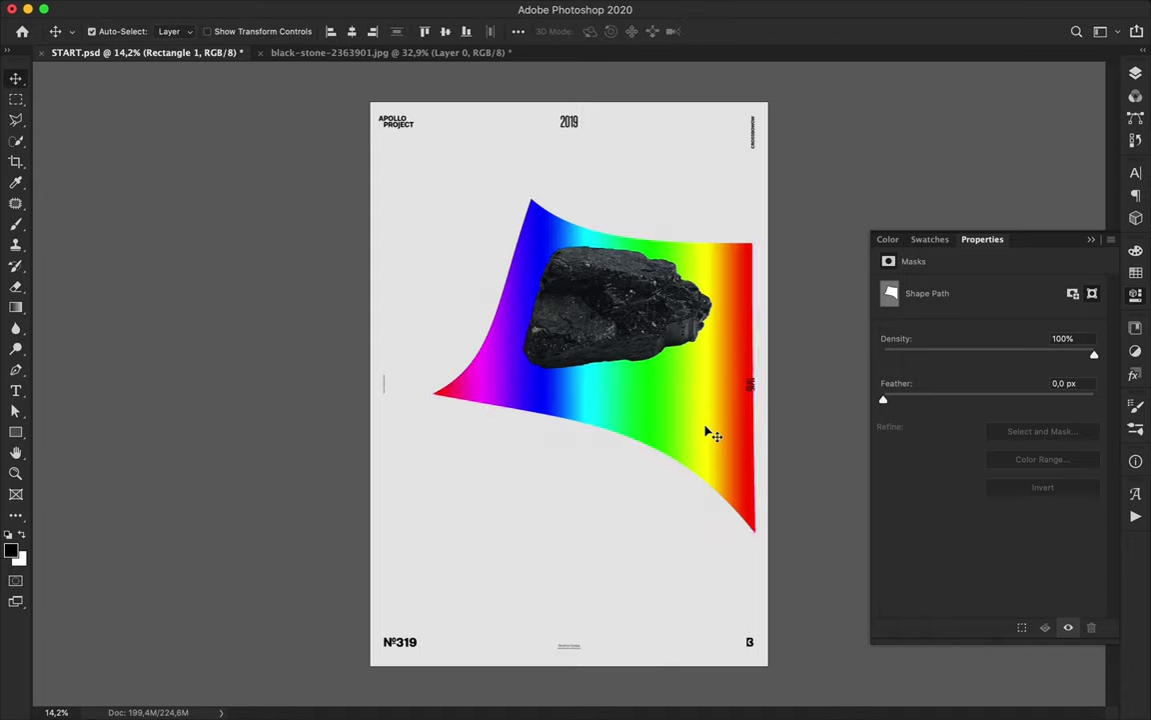
Step: Rasterize the rainbow rectangle layer
key("F7")
right_click(1038, 213)
left_click(931, 264)
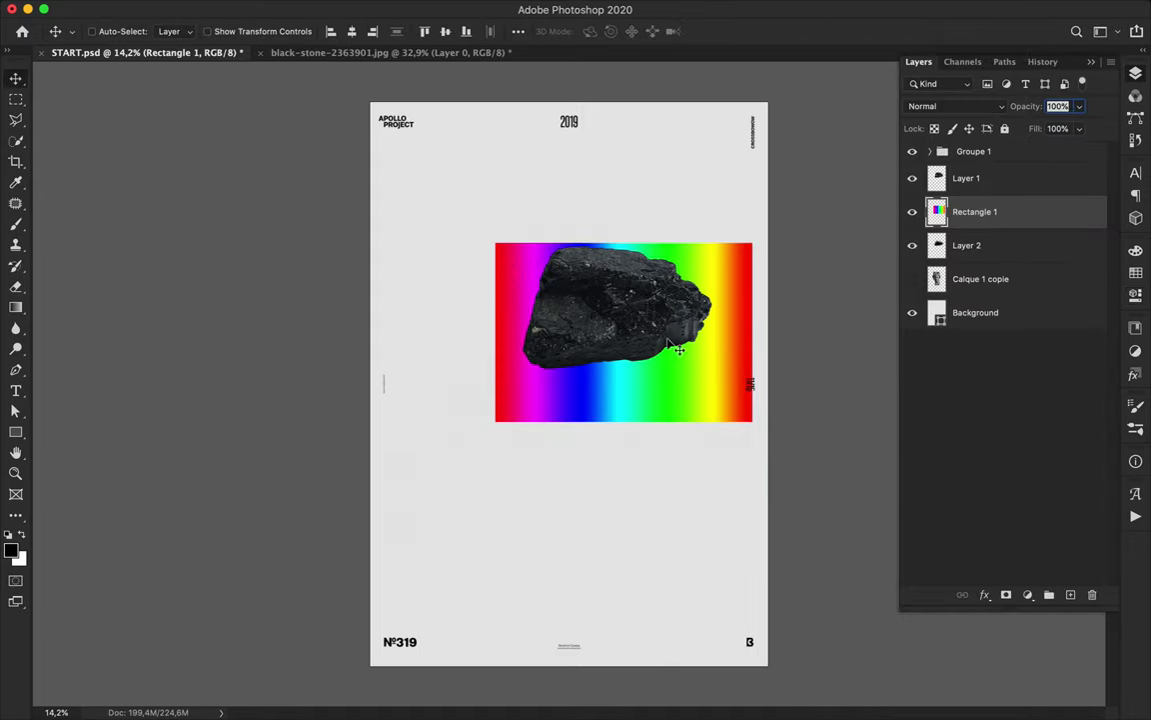
Step: Warp the rasterized rainbow rectangle into a slanted shape that flares out below and to the left of the stone
key("ctrl+t")
right_click(647, 380)
left_click(667, 482)
left_click_drag(495, 421, 432, 419)
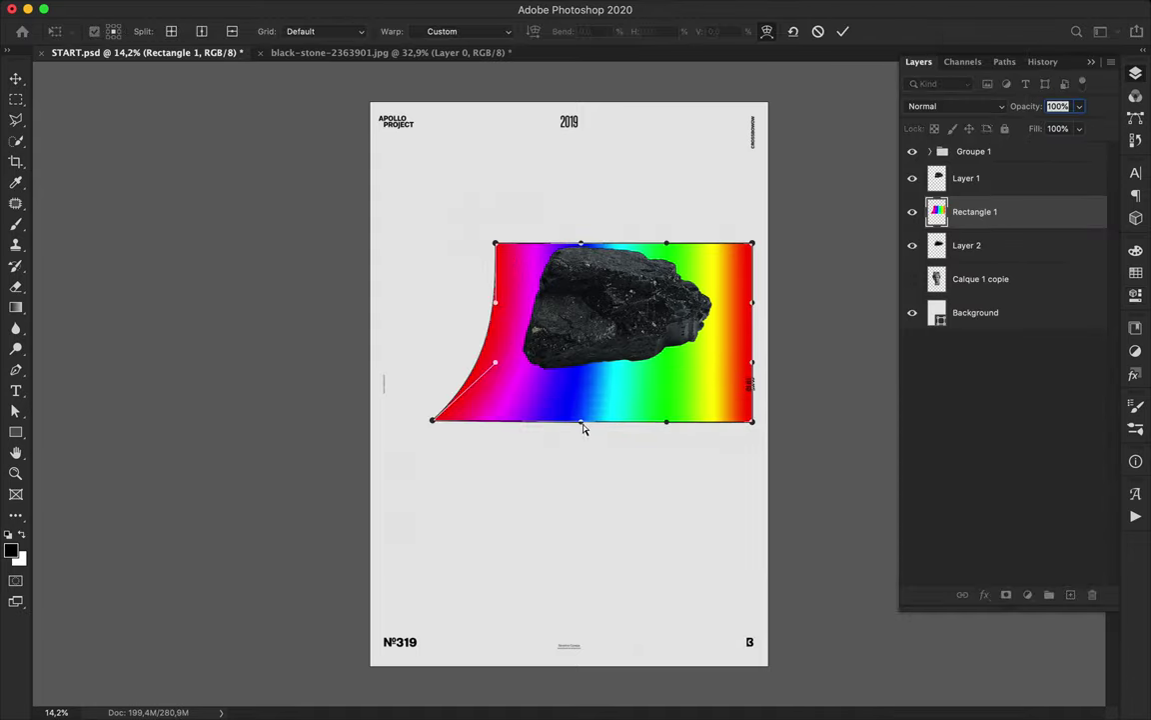
left_click_drag(581, 423, 519, 430)
left_click_drag(496, 243, 535, 213)
left_click_drag(661, 423, 612, 514)
left_click_drag(693, 426, 687, 452)
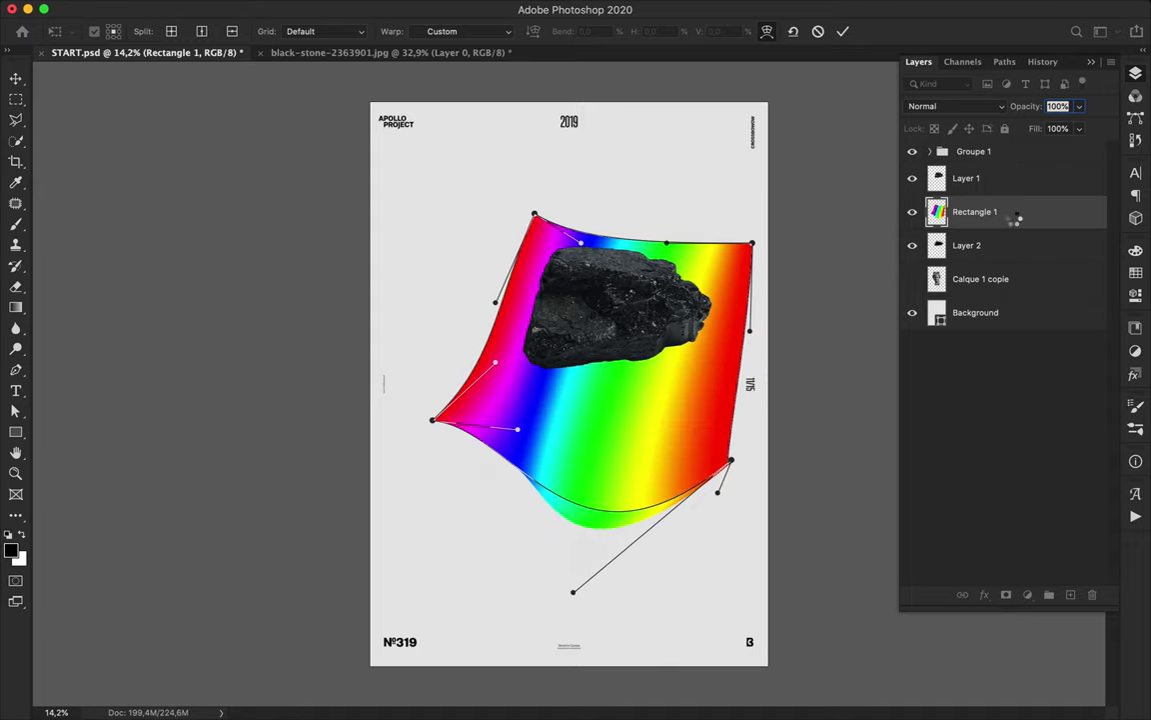
key("Return")
Step: Duplicate the warped rainbow layer and reapply the last Gaussian Blur to the copy
key("ctrl+j")
left_click(374, 9)
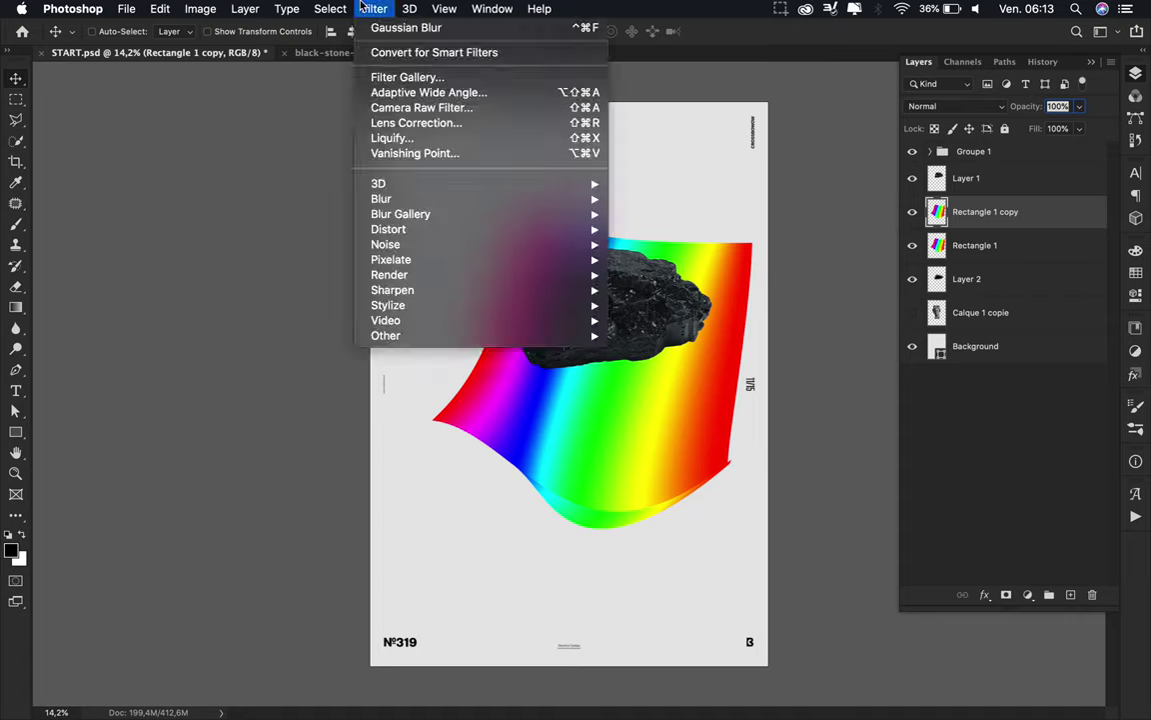
left_click(377, 28)
Step: Clip both rainbow layers to the black shadow layer so the colours fill only the shadow
left_click(979, 262, "alt")
scroll(615, 358, "up", 5)
left_click(966, 239)
left_click(965, 226, "alt")
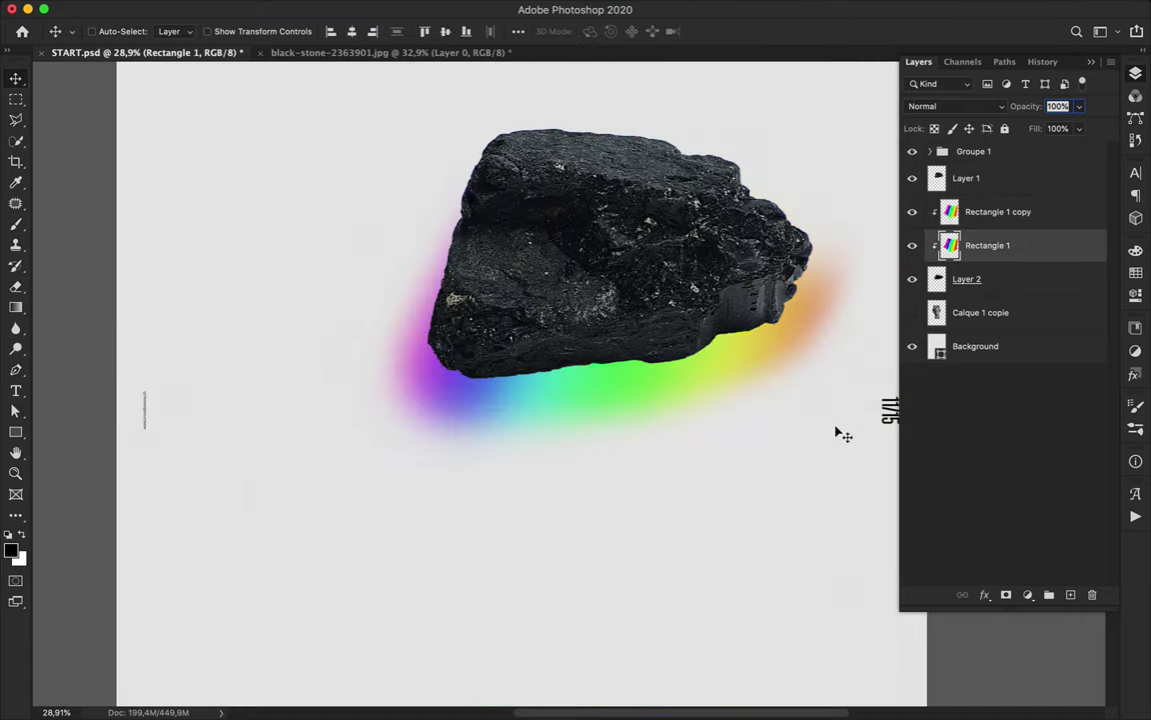
Step: Duplicate the Layer 2 shadow above the rainbow layers and set the copy to Darken blend mode with 46% fill
scroll(817, 441, "down", 5)
left_click(997, 289)
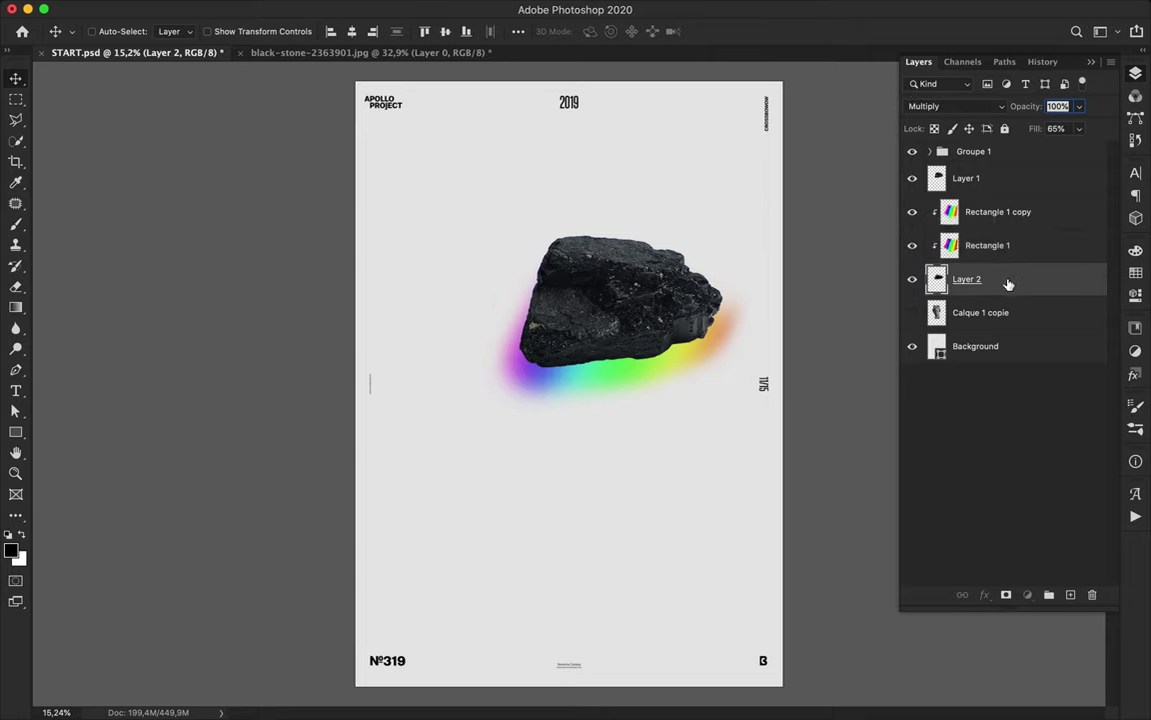
left_click_drag(1008, 285, 1000, 205, "alt")
left_click(990, 106)
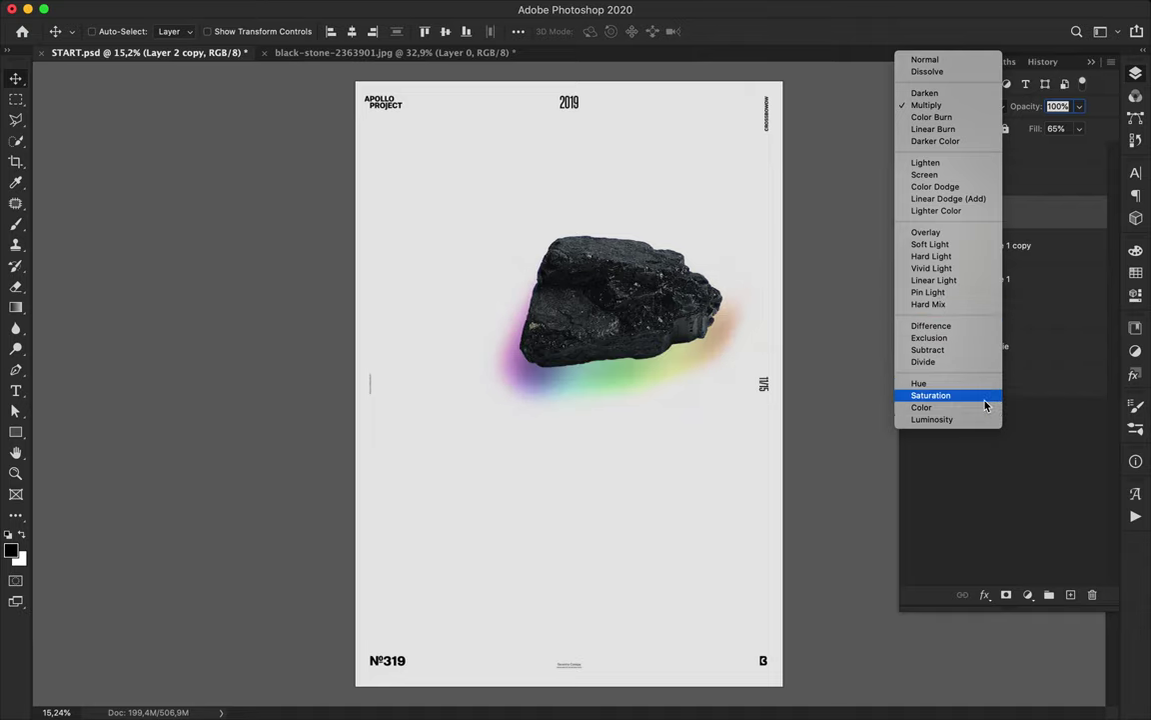
left_click(977, 93)
left_click(1080, 129)
left_click_drag(1082, 148, 1063, 152)
Step: Set the fill to 62% on Rectangle 1 copy and 51% on Rectangle 1, previewing other blend modes for both
left_click(1034, 250)
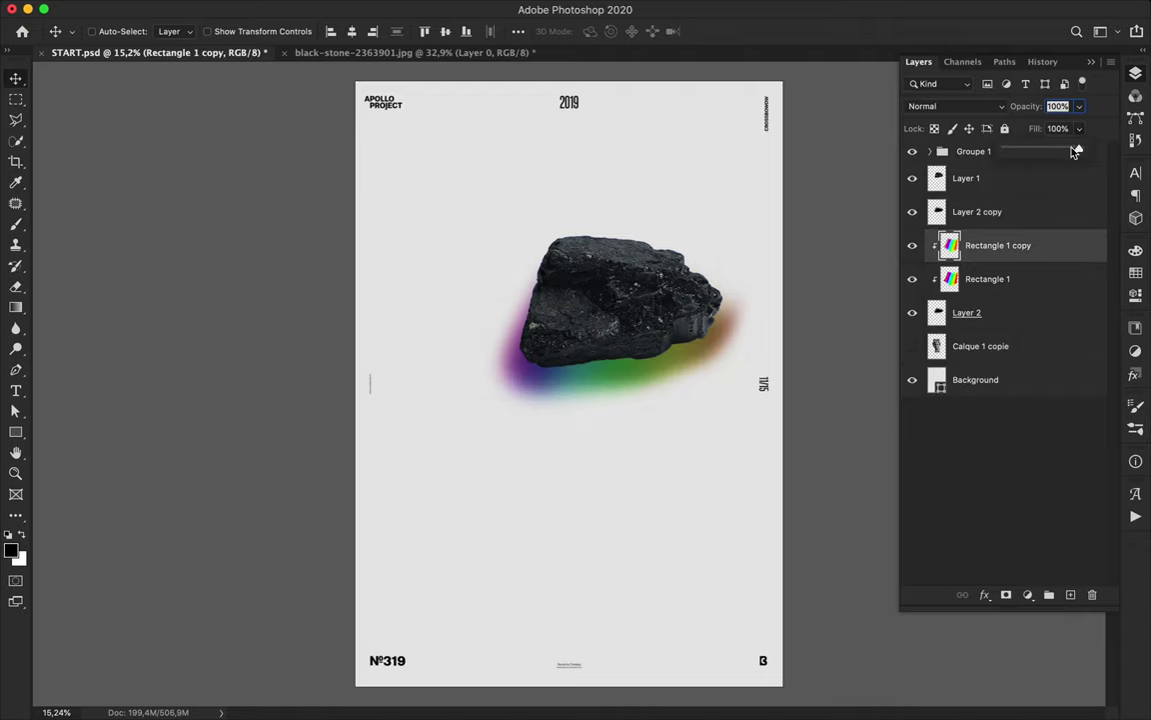
left_click(1038, 279)
left_click(954, 106)
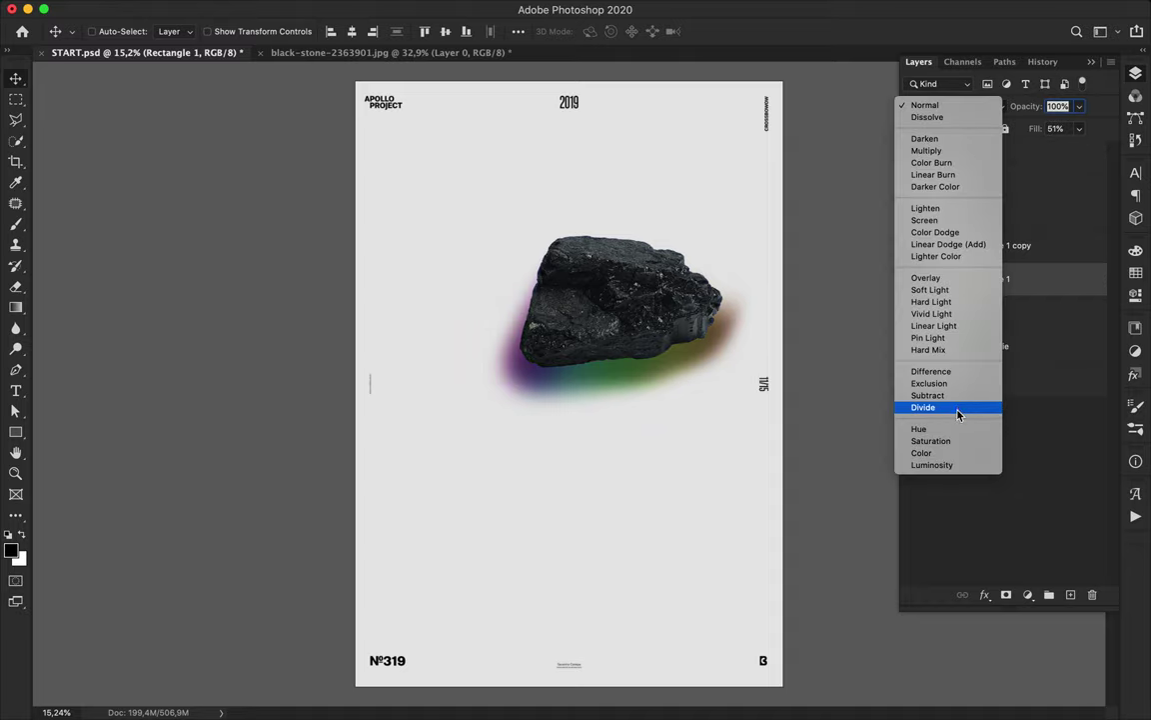
key("Escape")
left_click(1015, 249)
left_click(944, 105)
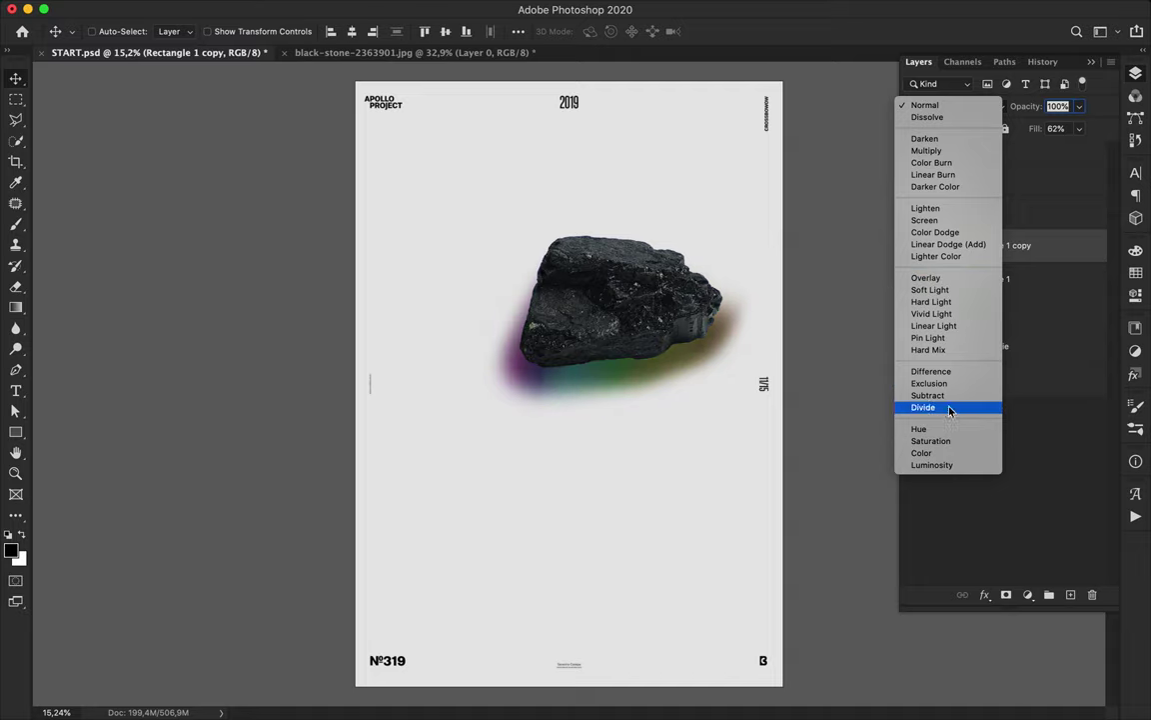
key("Escape")
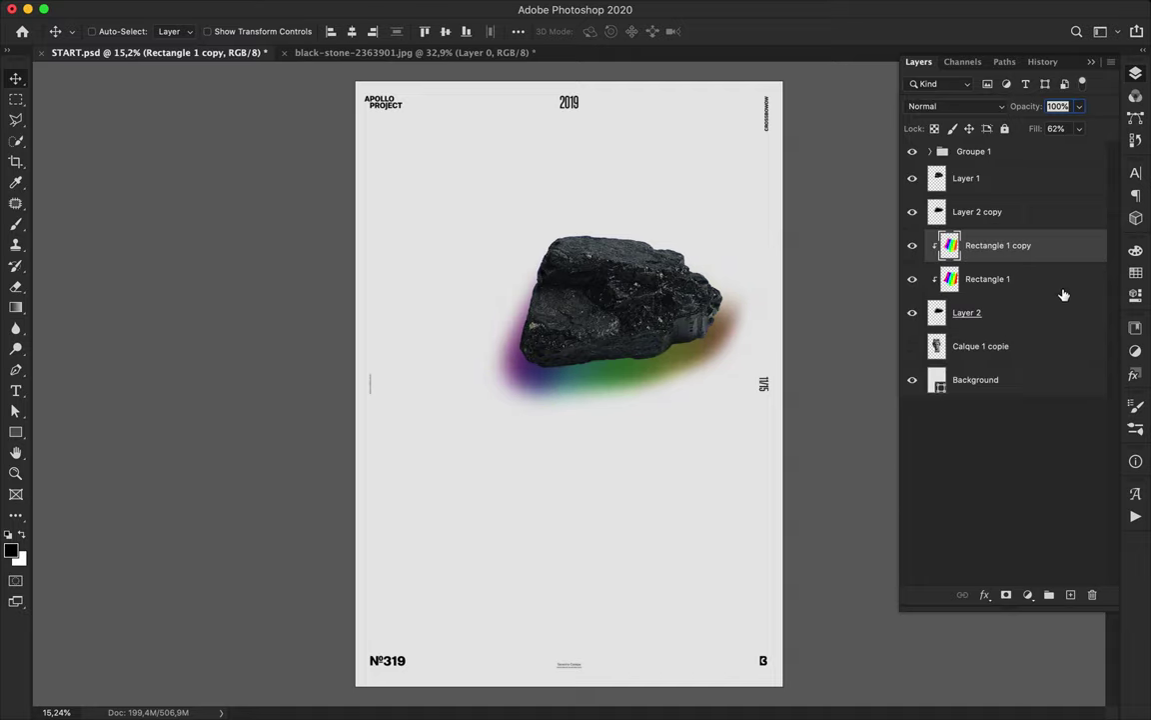
left_click(1030, 313, "shift")
key("ctrl+t")
left_click_drag(591, 568, 589, 490)
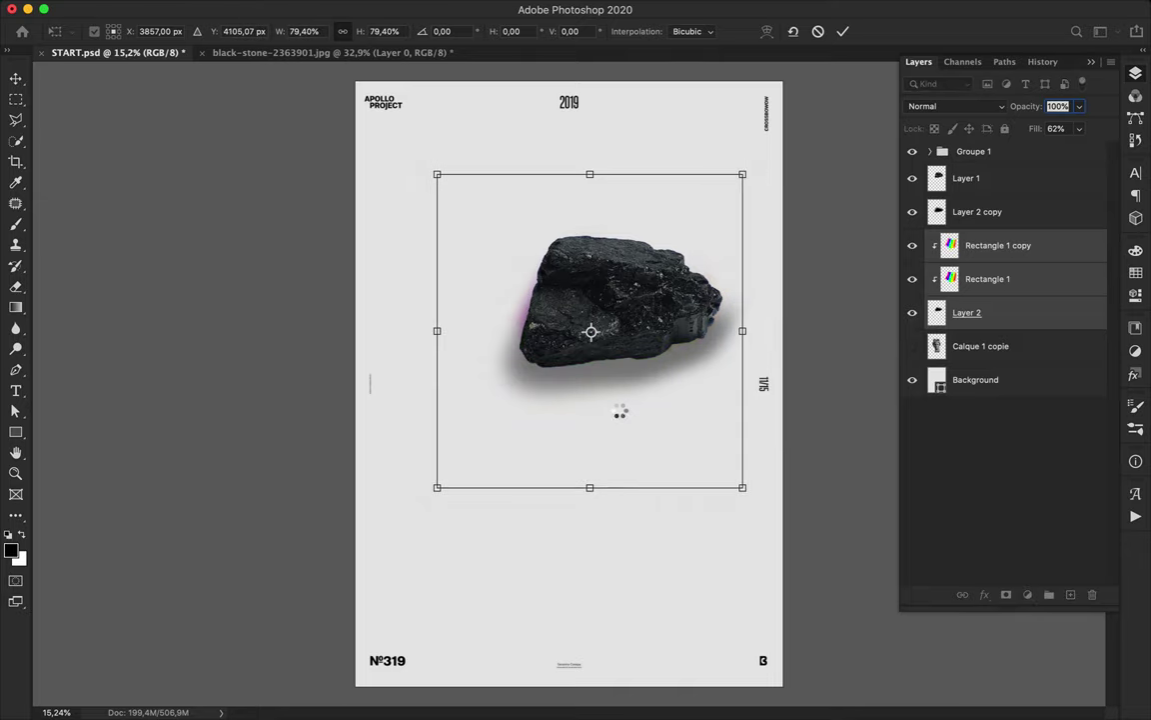
key("Return")
Step: Scale both shadow layers and both rainbow layers together to about 90.5% and reposition them under the stone
left_click(972, 213, "shift")
key("ctrl+t")
left_click_drag(591, 569, 590, 549)
left_click_drag(407, 550, 414, 547)
left_click_drag(778, 357, 700, 363)
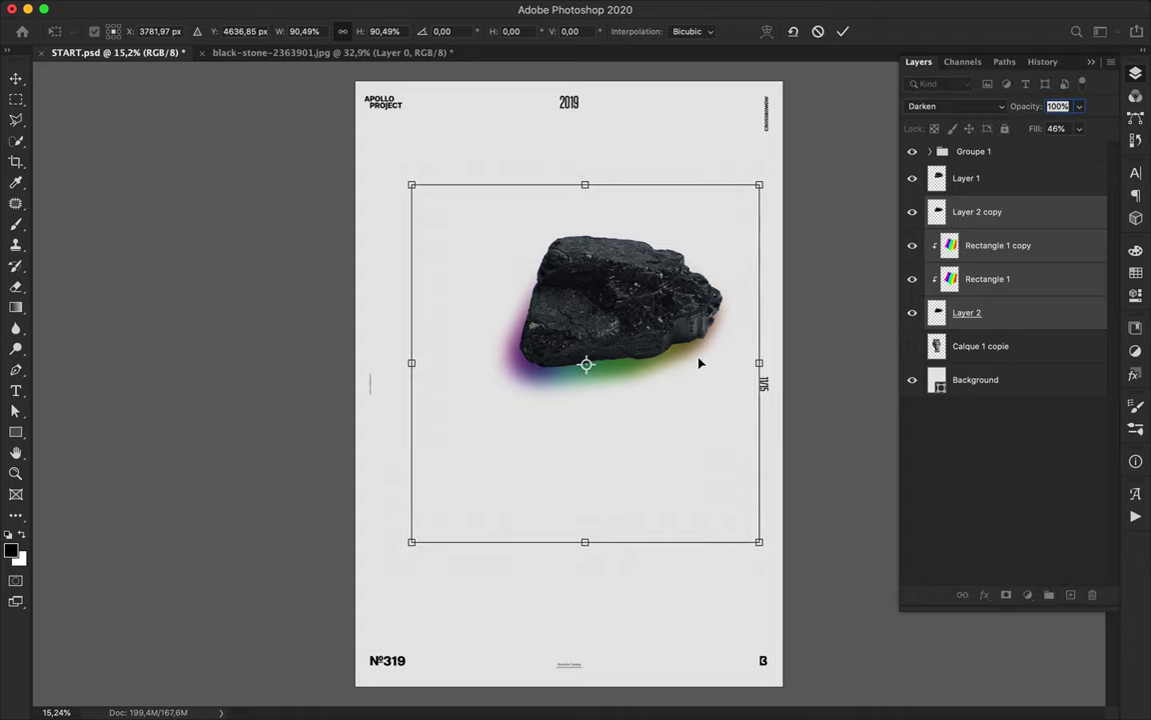
key("Return")
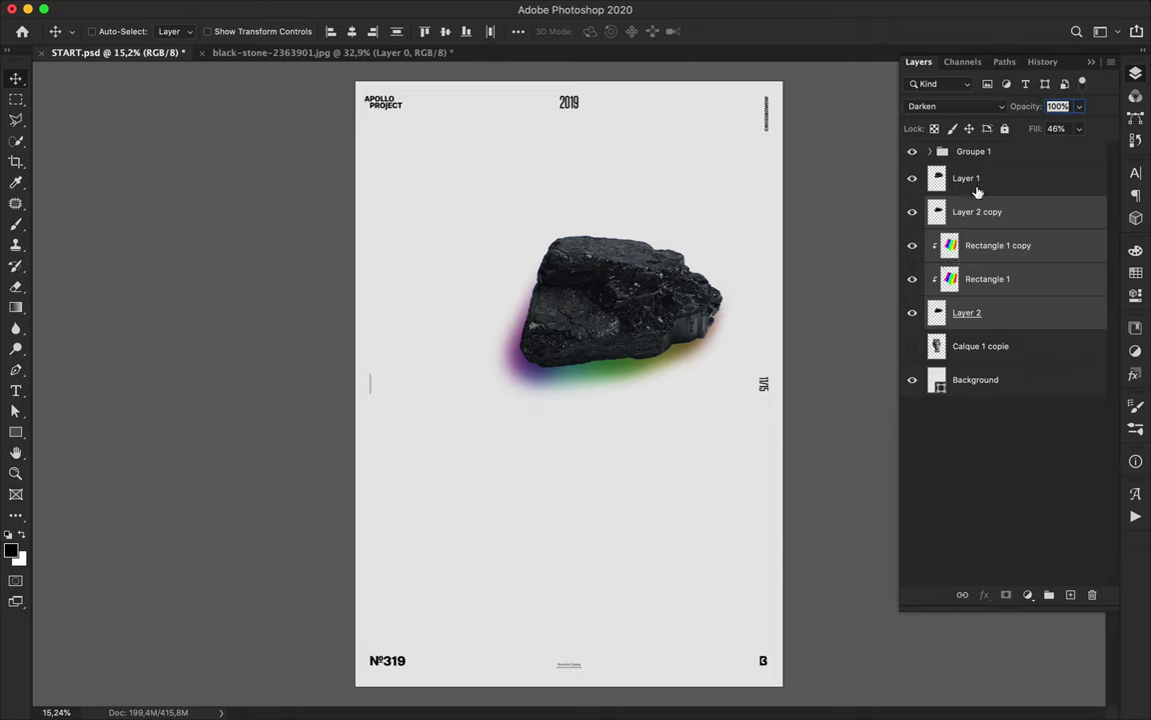
Step: Move the stone together with its shadow and rainbow layers slightly up and to the right on the poster
left_click(977, 185)
left_click_drag(685, 294, 708, 262)
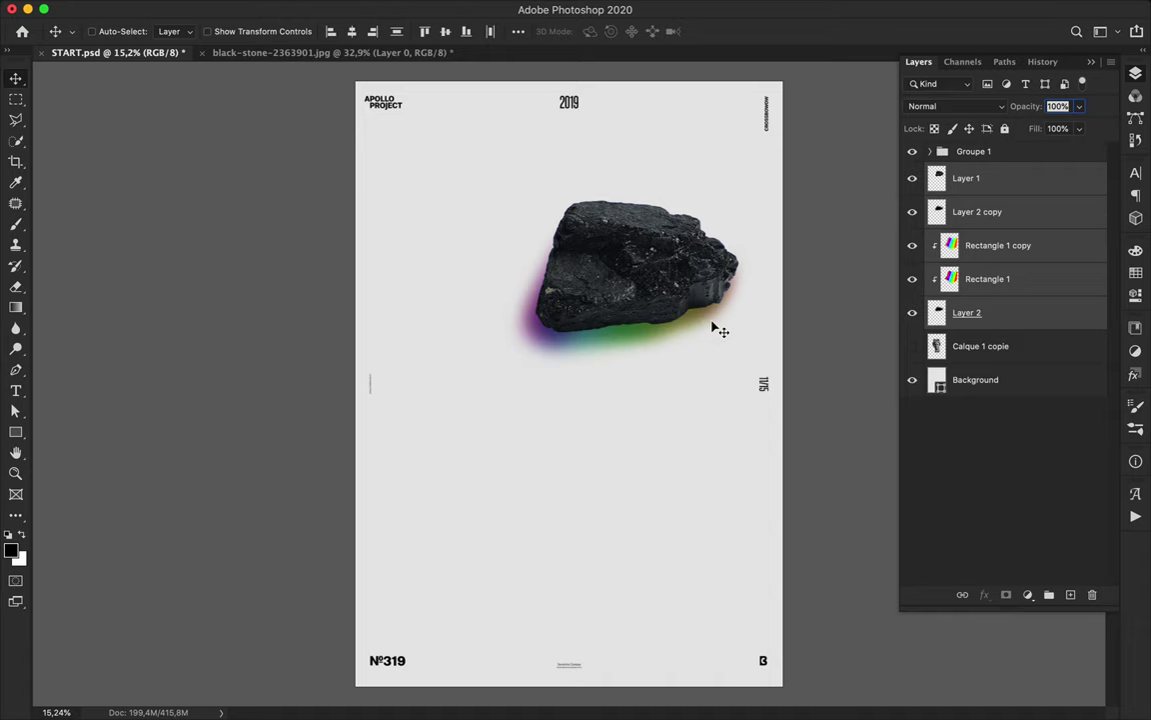
scroll(537, 232, "up", 3)
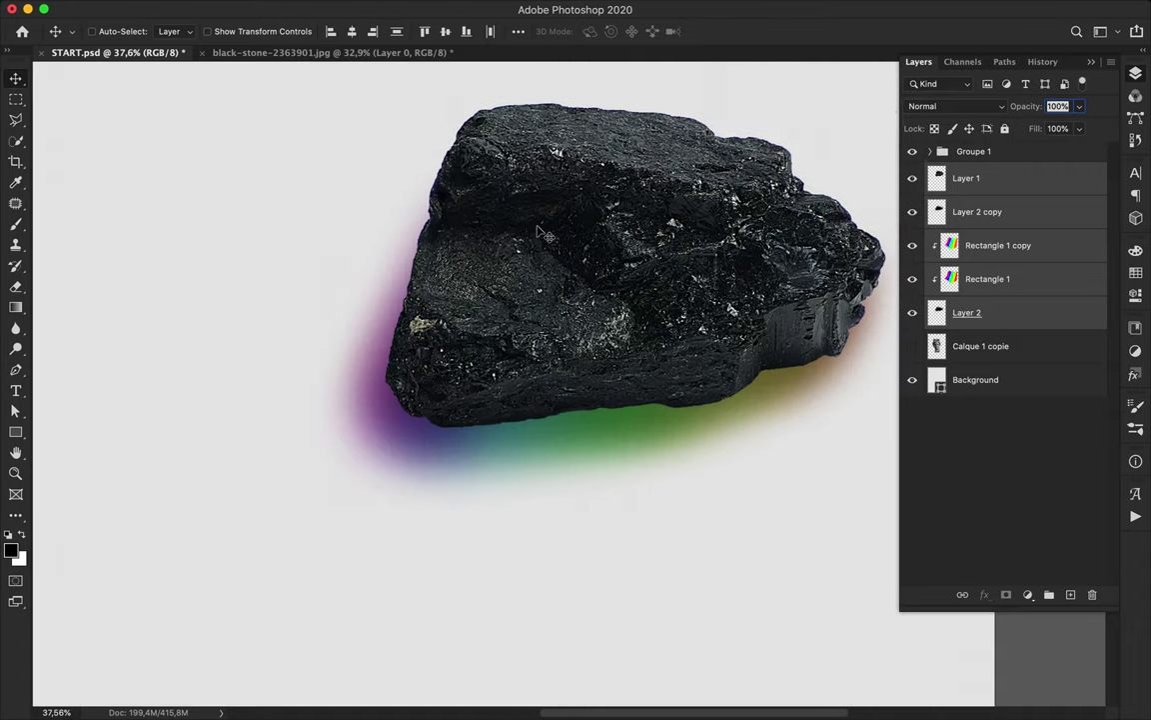
scroll(540, 230, "down", 7)
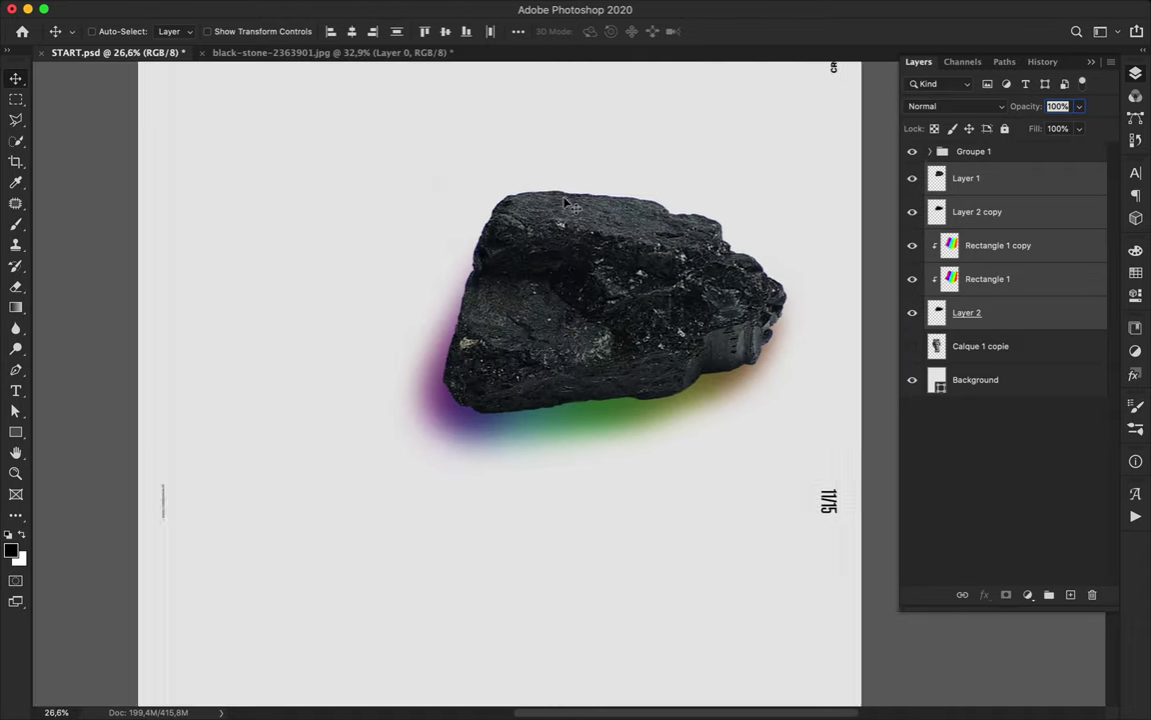
scroll(548, 337, "down", 3)
scroll(545, 337, "down", 2)
Step: Narrow the Background shape from its left side to leave an empty vertical strip along the poster's left edge
key("u")
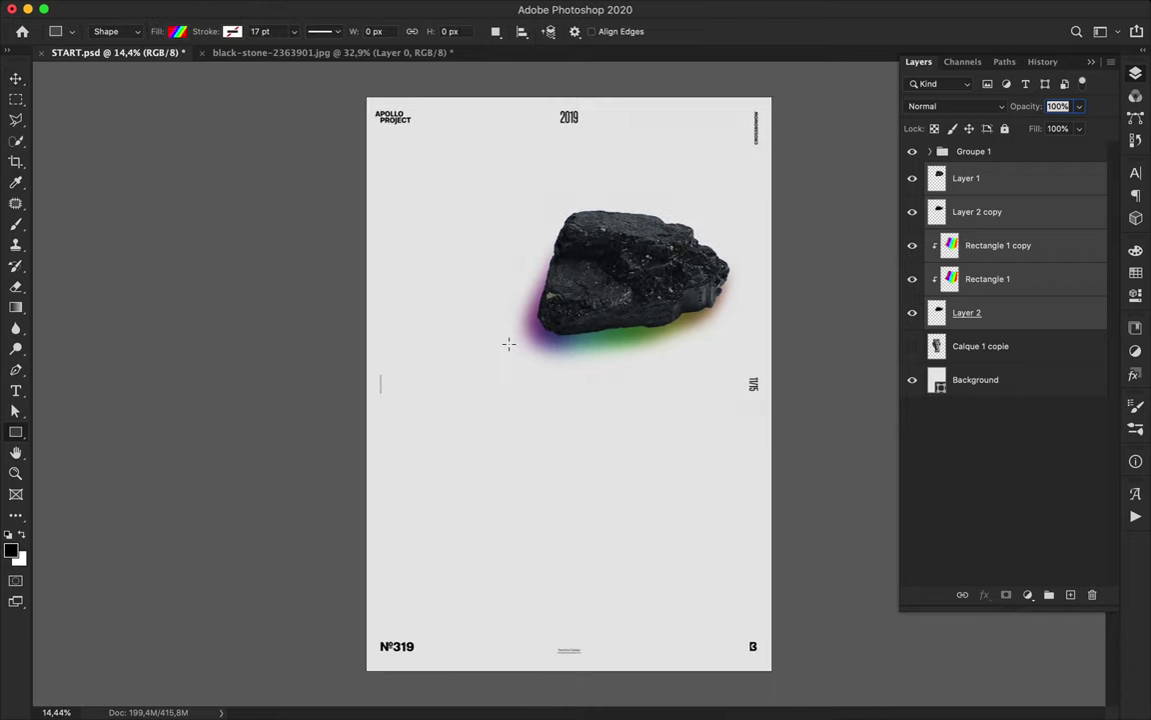
left_click(181, 32)
left_click(181, 32)
left_click(1000, 380)
key("ctrl+t")
left_click_drag(378, 386, 420, 386)
left_click(1018, 412)
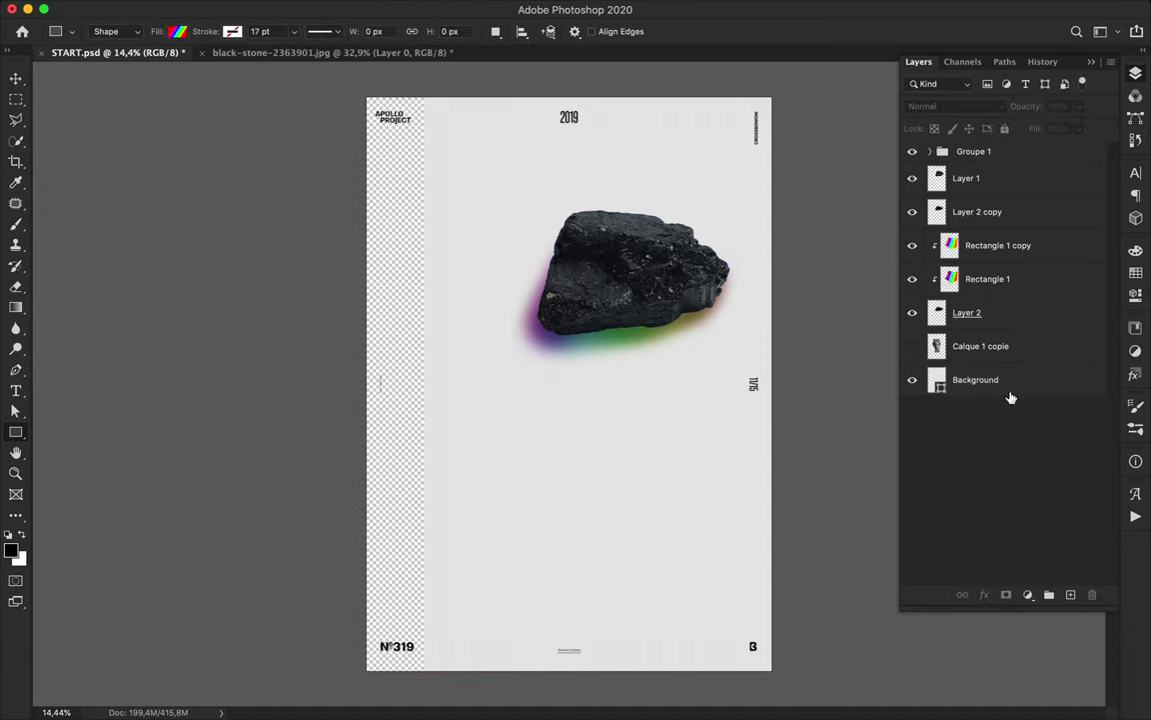
Step: Add a layer beneath Background and draw a slightly darker light grey rectangle about 1320 × 10502 px filling the empty left strip
left_click(1070, 596)
left_click_drag(969, 154, 968, 467)
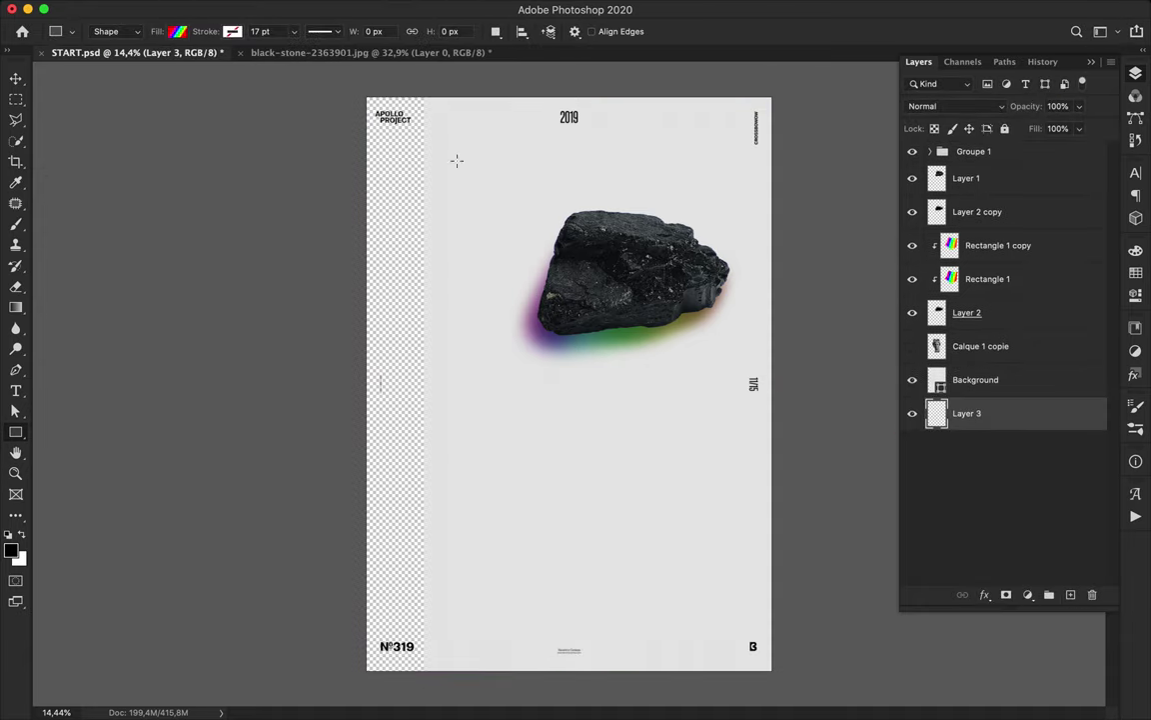
left_click(178, 32)
left_click(111, 63)
left_click(179, 34)
left_click(178, 33)
left_click(75, 117)
left_click(277, 62)
left_click_drag(593, 367, 593, 383)
left_click(954, 342)
left_click_drag(361, 92, 425, 601)
key("v")
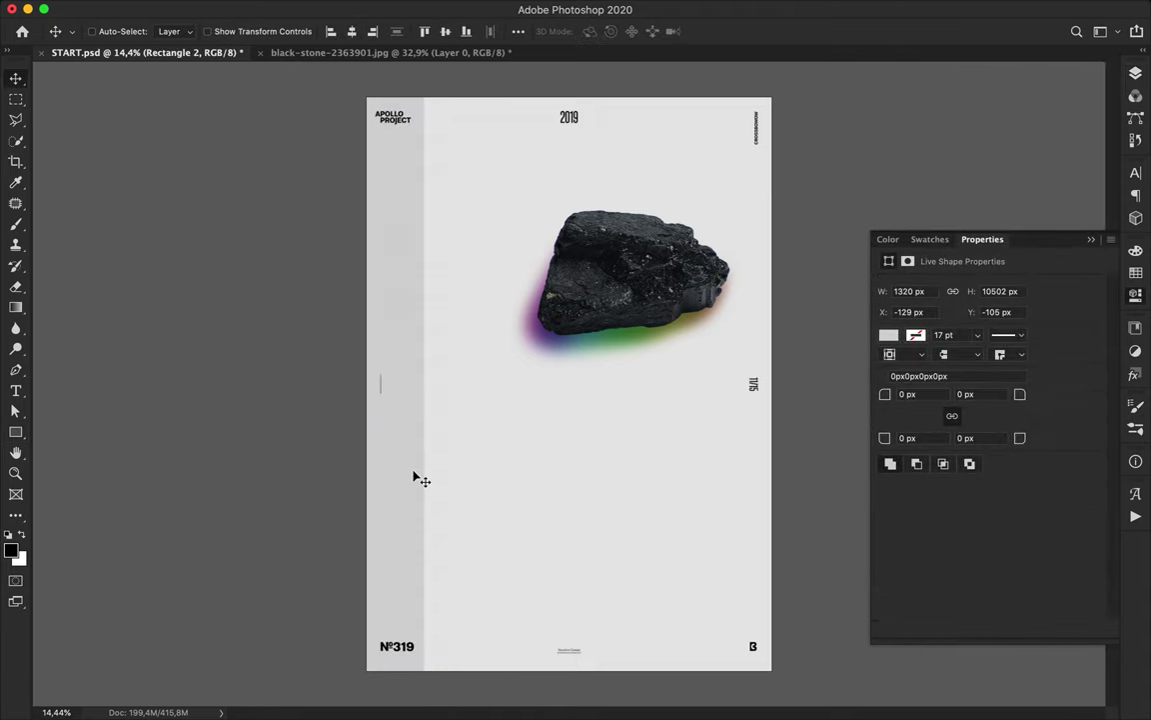
key("m")
left_click_drag(424, 89, 467, 673)
key("super+d")
Step: Draw a vertical rectangle about 690 × 10183 px beside the grey strip's right edge and fill it with near-black
key("u")
left_click_drag(423, 94, 462, 684)
left_click(181, 33)
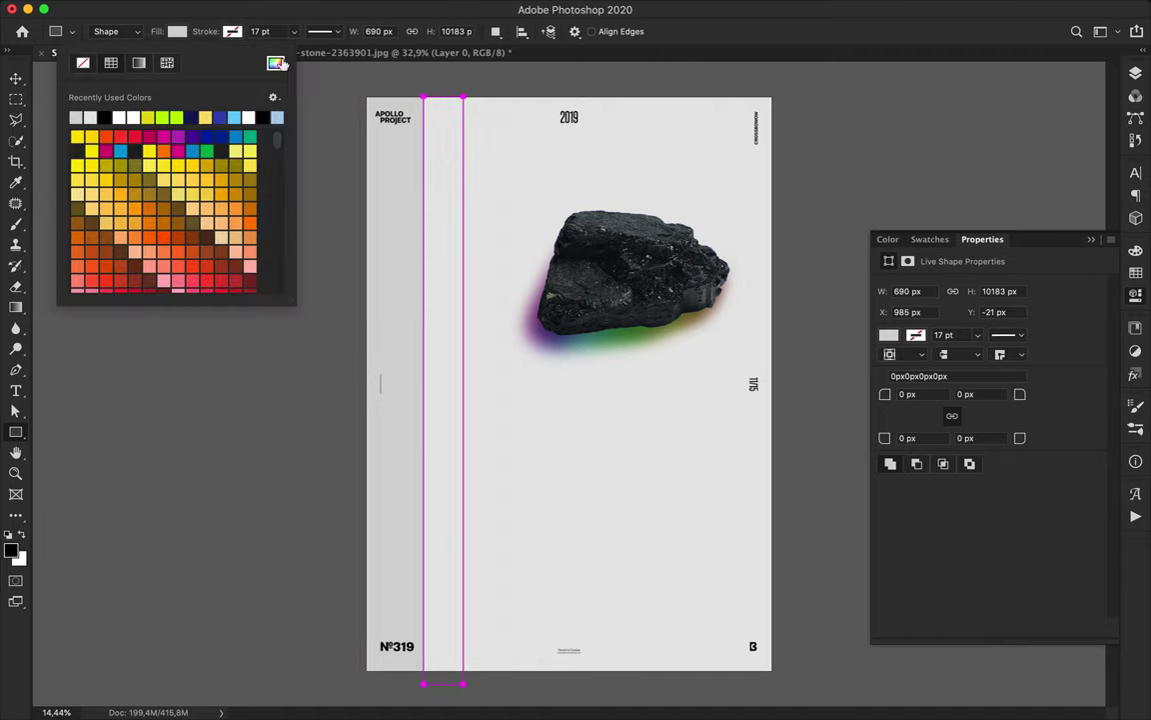
left_click(276, 63)
left_click_drag(605, 432, 567, 523)
left_click(939, 338)
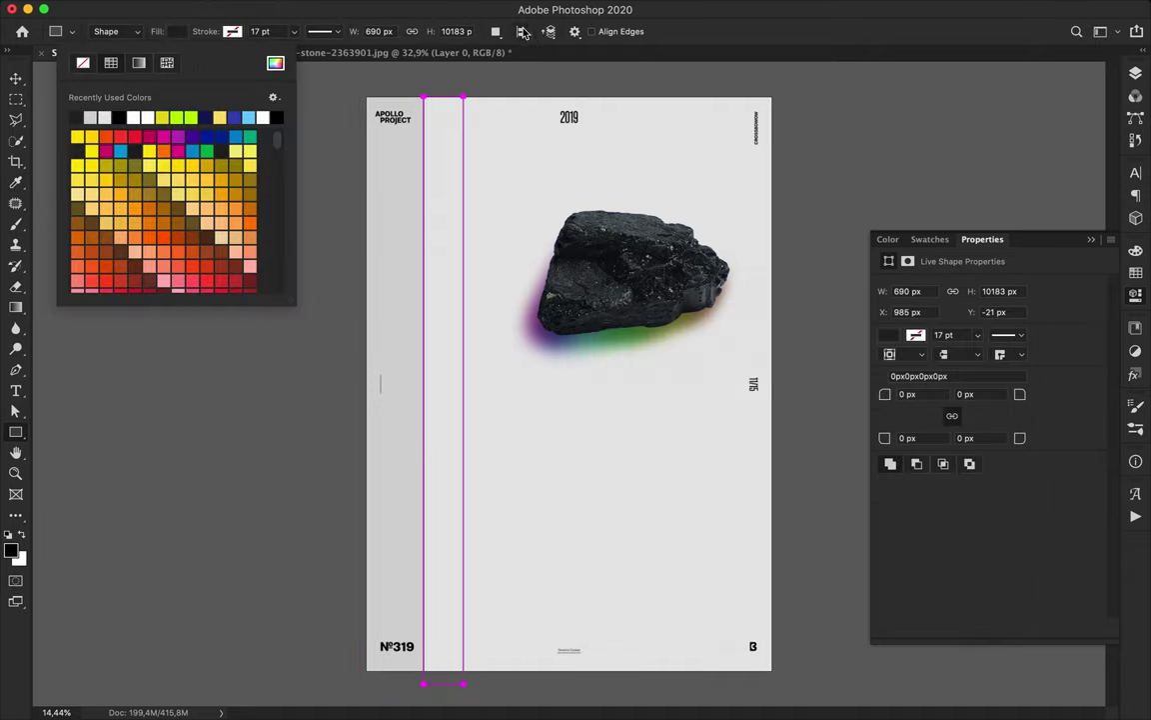
Step: Blur the near-black rectangle with Gaussian Blur as a smart object and set its layer fill to 10%
left_click(386, 5)
left_click(352, 148)
key("v")
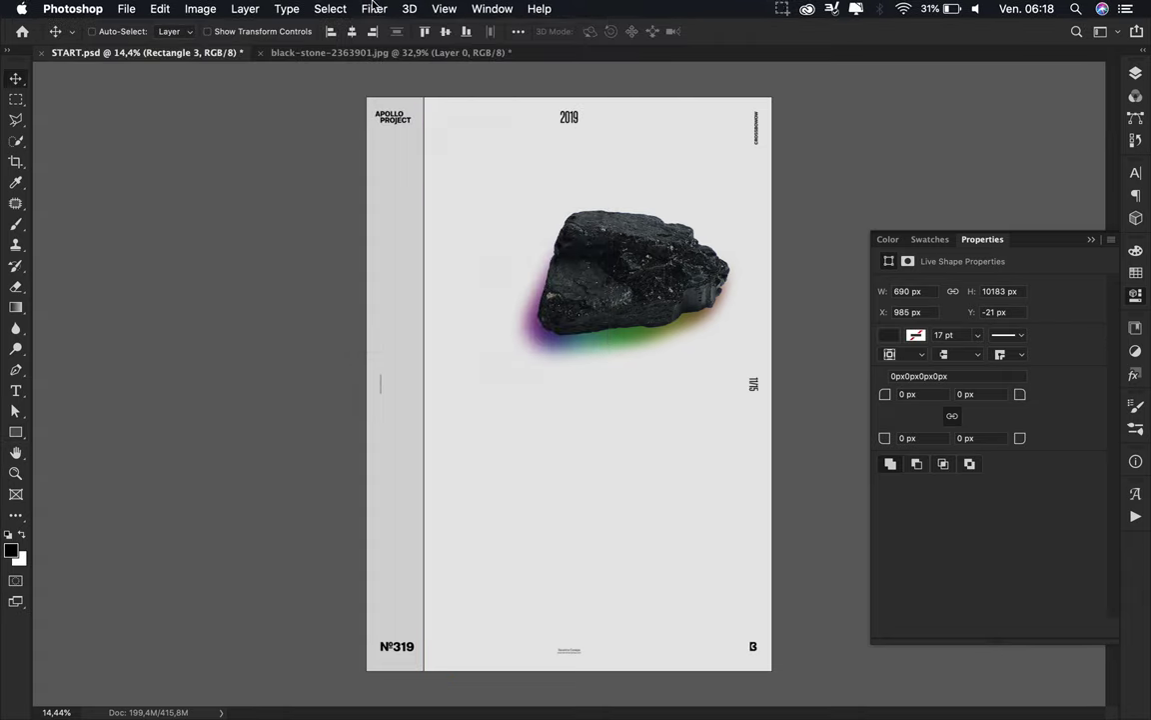
left_click(373, 8)
mouse_move(399, 198)
left_click(664, 259)
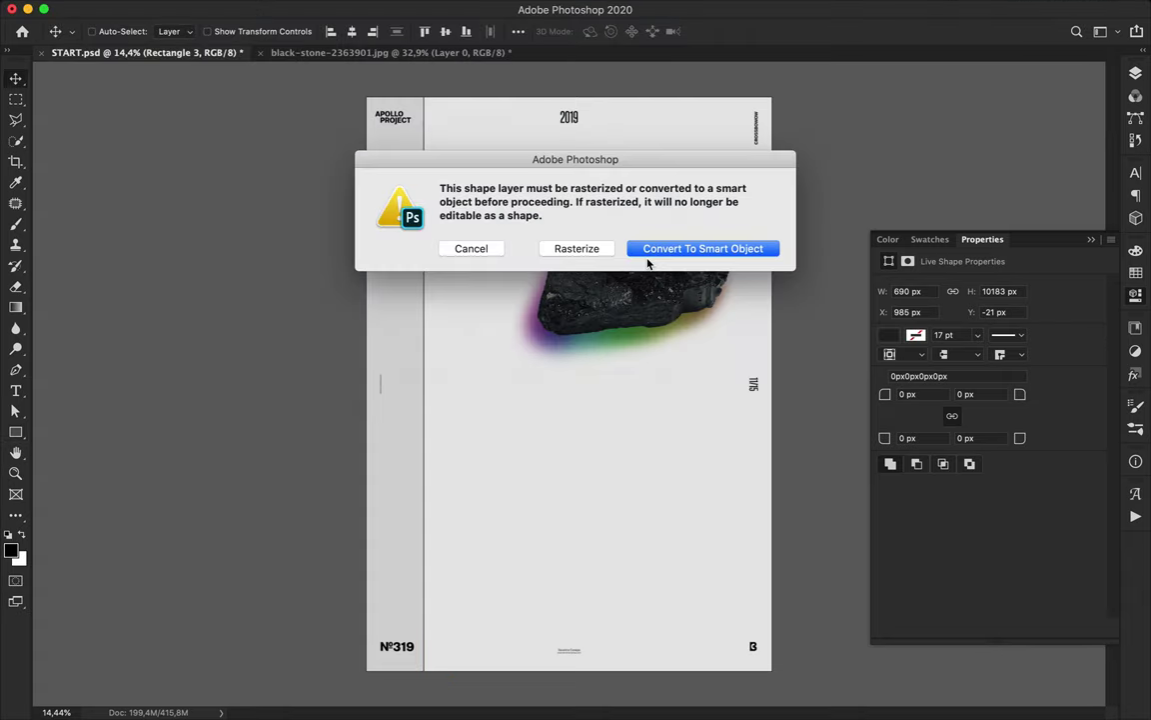
left_click(662, 249)
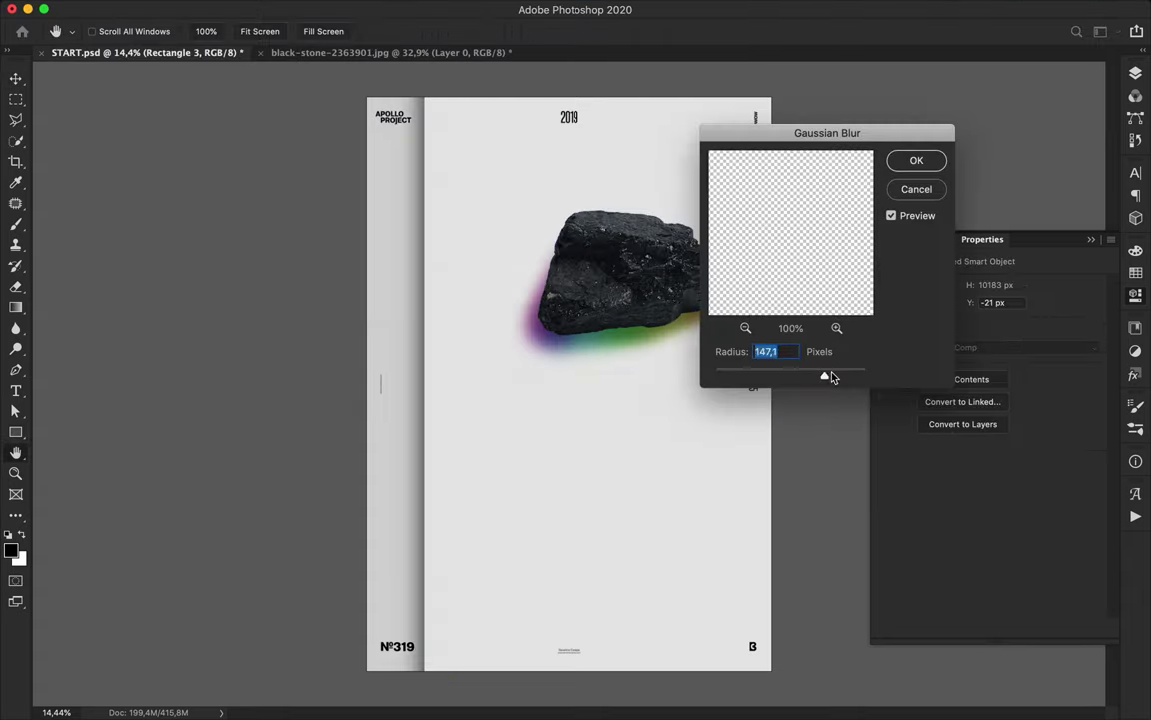
left_click_drag(831, 376, 855, 377)
left_click(916, 159)
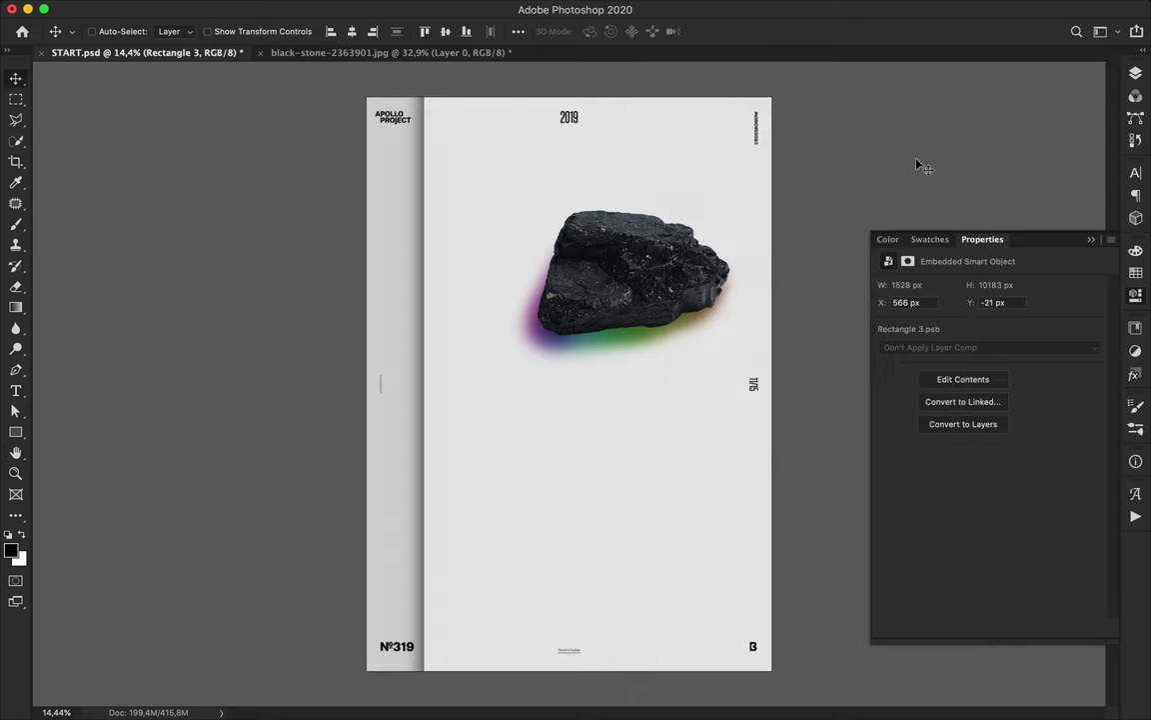
left_click(1135, 73)
left_click_drag(1079, 128, 1015, 155)
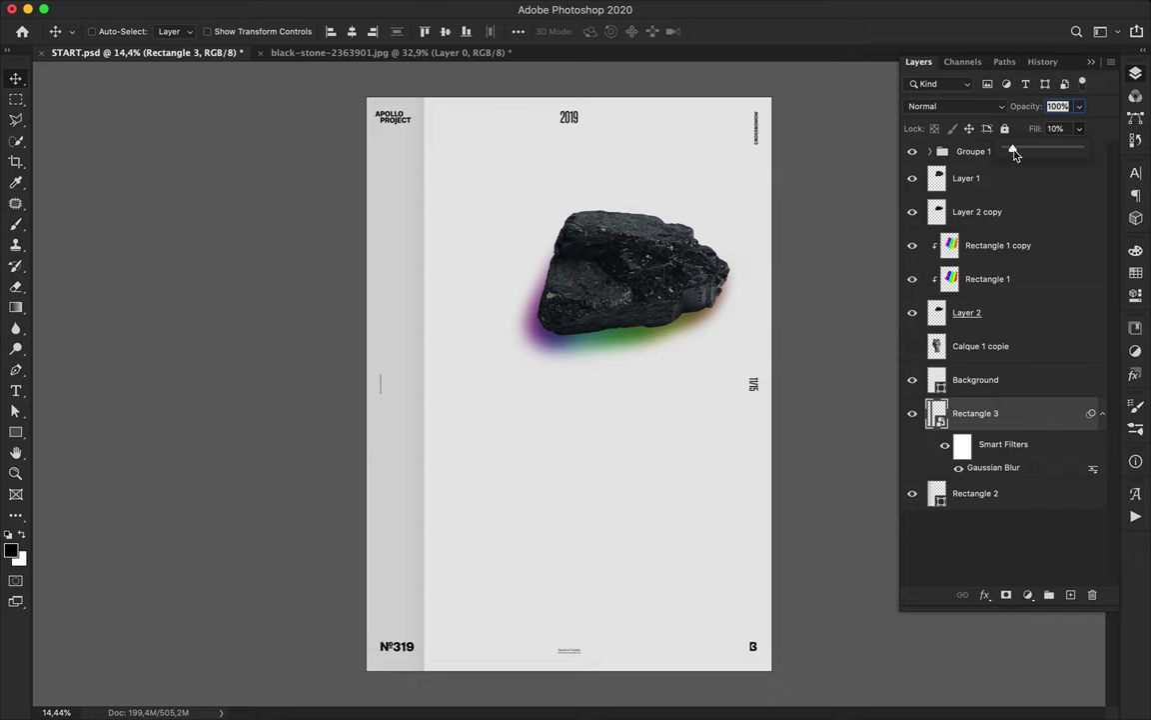
Step: Recolour the grey strip rectangle, Rectangle 2, with a lighter grey close to the poster background
left_click(1012, 492)
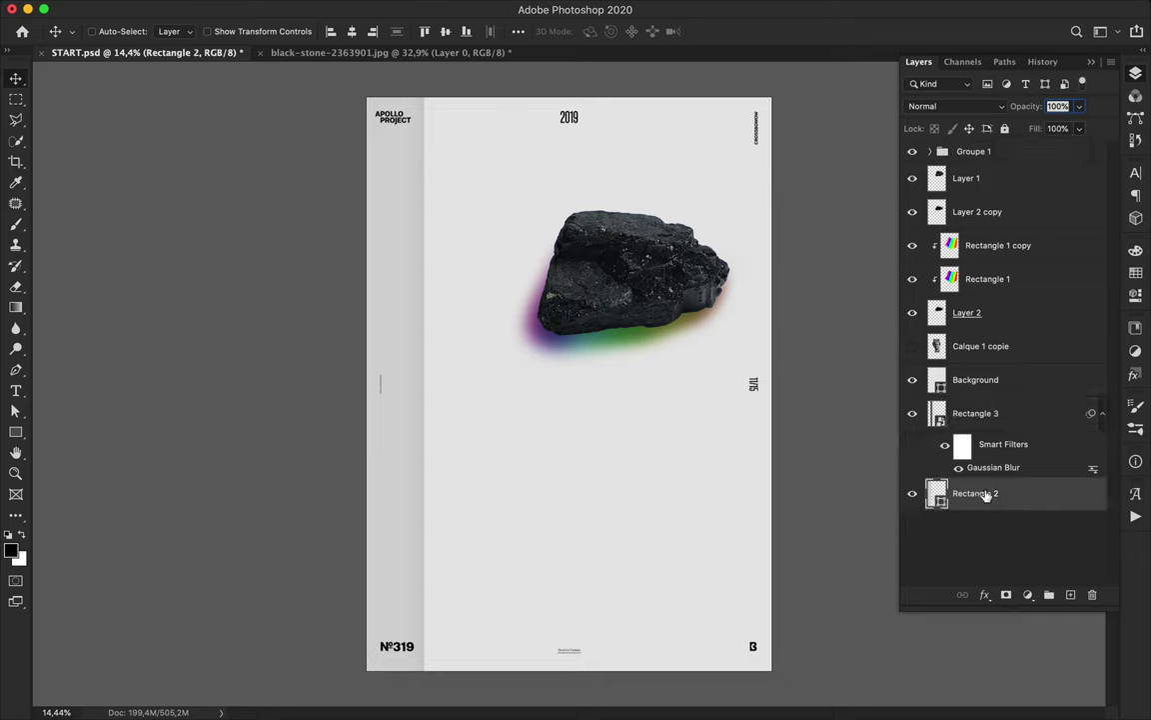
key("u")
left_click(177, 31)
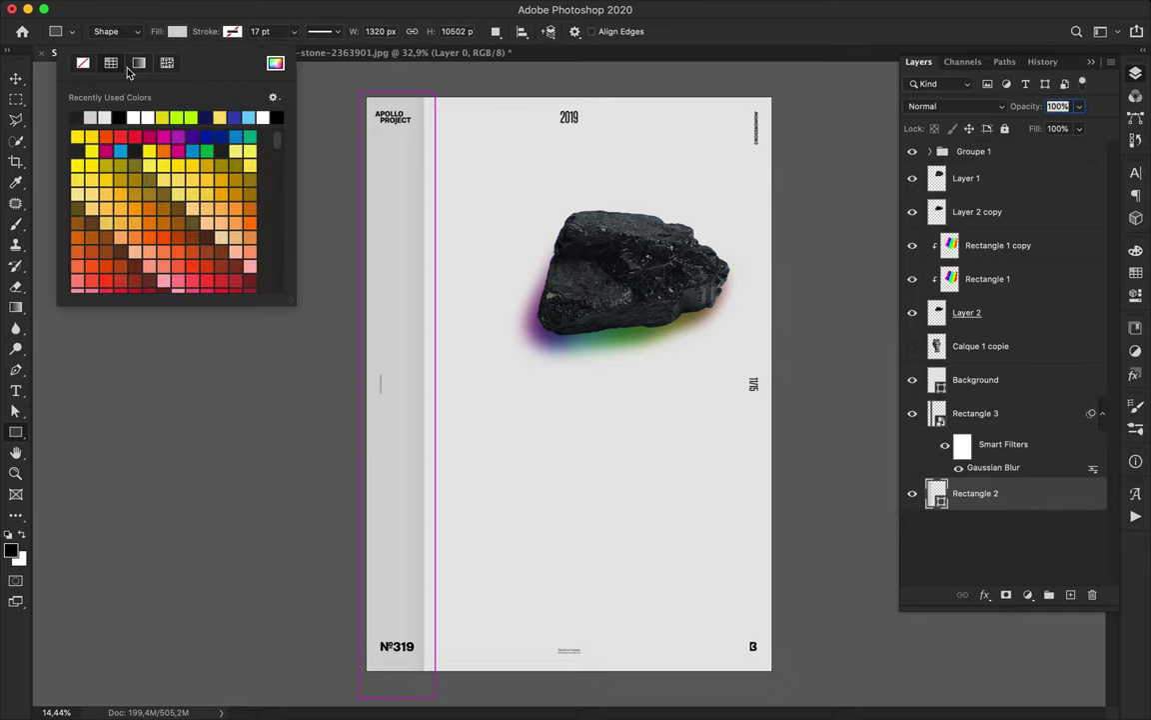
left_click(179, 32)
left_click(180, 34)
left_click(276, 63)
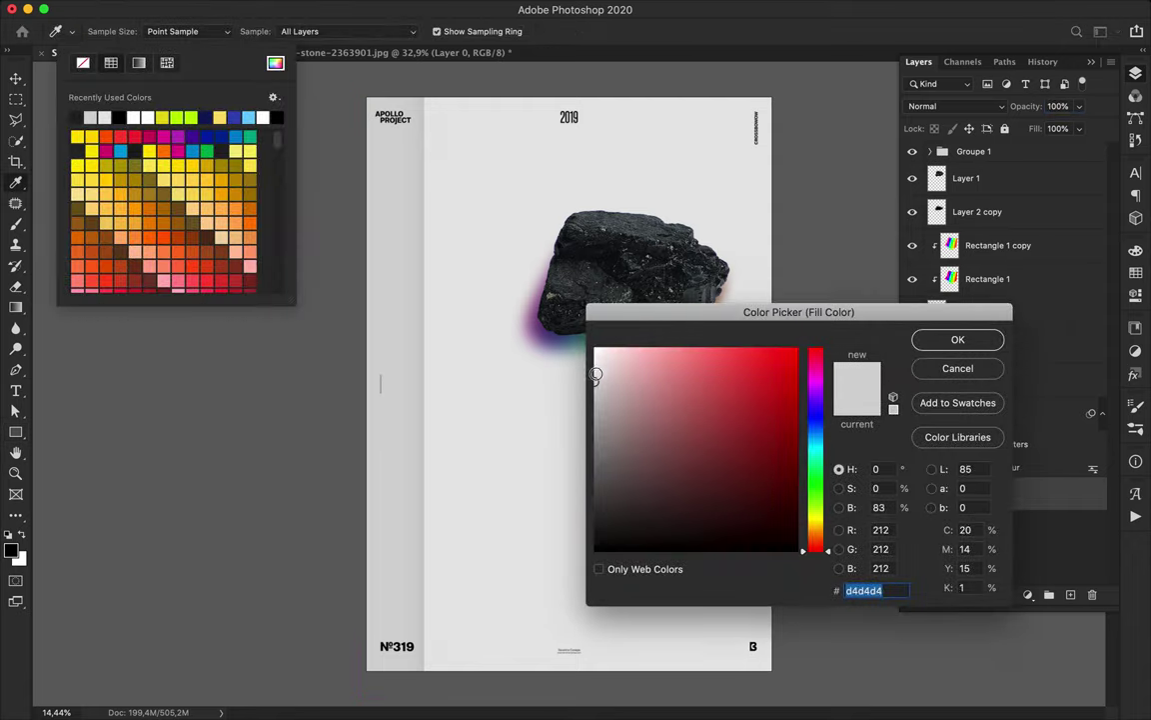
left_click(955, 339)
key("v")
Step: Set the fill of the blurred Rectangle 3 shadow layer to 21%
left_click(996, 426)
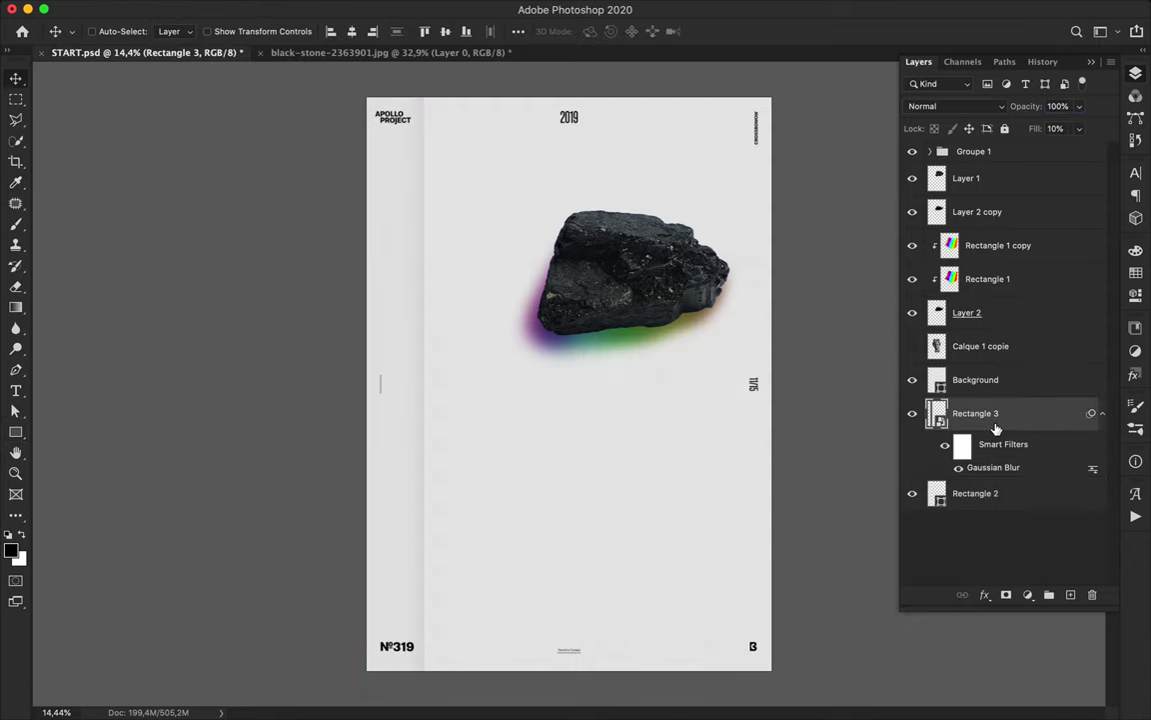
left_click(1002, 107)
left_click(1039, 137)
left_click_drag(1078, 134, 1050, 153)
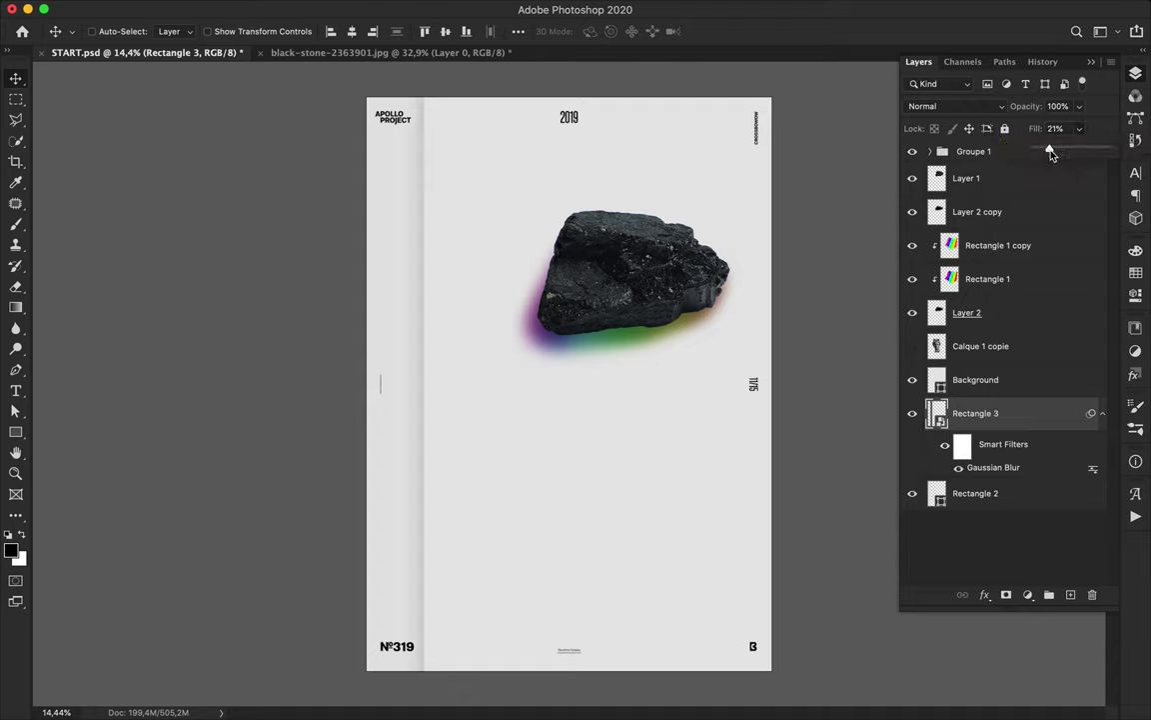
Step: Shift the blurred shadow left and extend the Background shape's left edge to match, roughly halving the strip's width
left_click_drag(469, 434, 439, 435)
left_click(988, 382)
key("ctrl+t")
left_click_drag(424, 383, 395, 383)
key("Return")
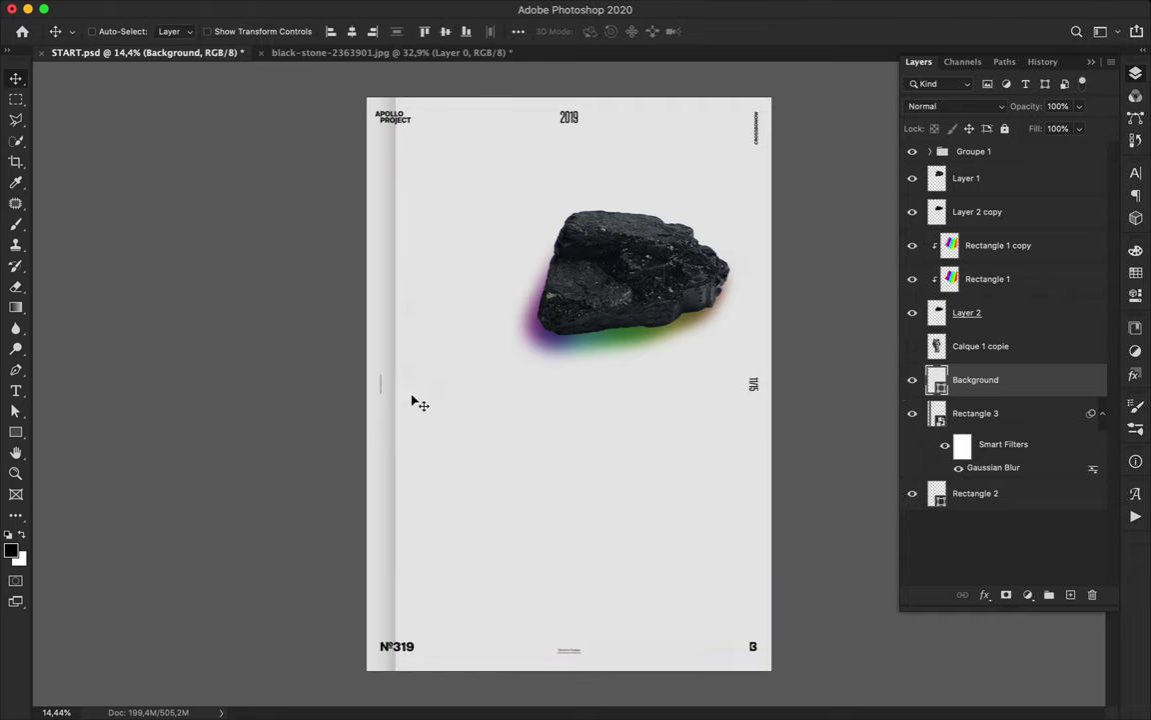
Step: Extend the Background shape to the poster's left edge and delete the Rectangle 3 and Rectangle 2 layers
key("ctrl+t")
left_click_drag(381, 385, 365, 388)
key("Return")
left_click(993, 414)
left_click(998, 496, "shift")
key("Delete")
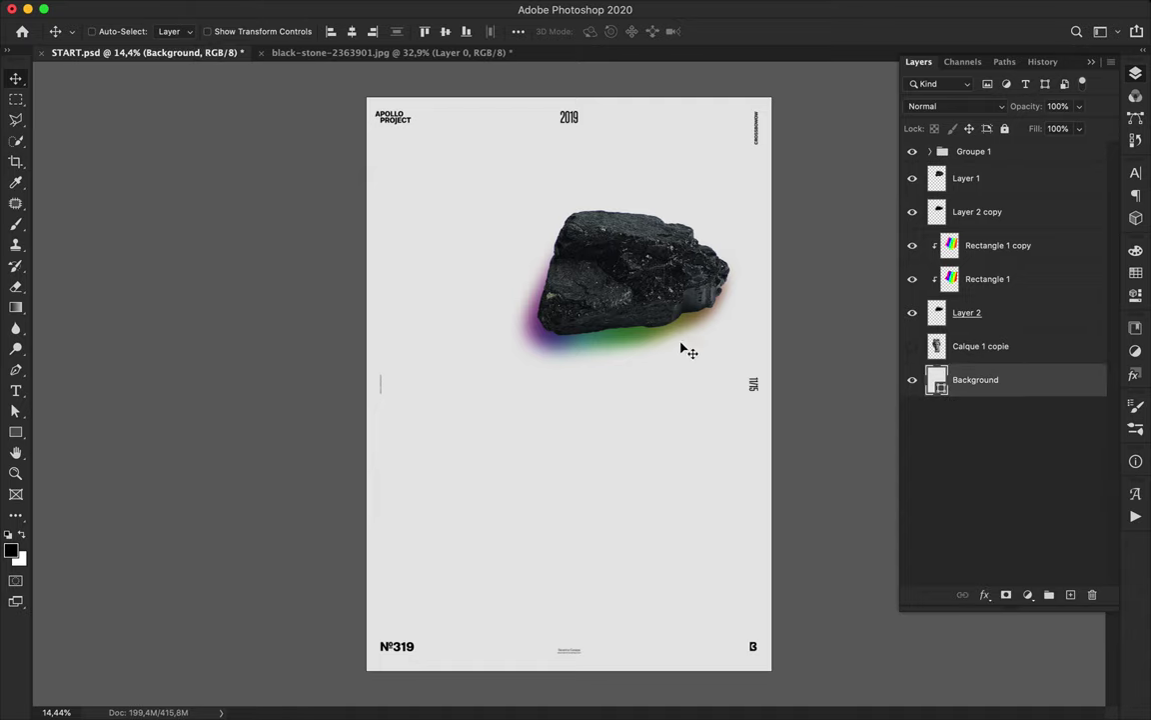
Step: Move the stone together with its shadow and rainbow layers to the poster's lower left, just above the №319 text
left_click(1011, 318)
left_click(964, 185, "shift")
left_click_drag(659, 245, 547, 528)
left_click_drag(595, 445, 587, 436)
Step: Compare the shadow with Layer 2 copy hidden and shown, and set that layer's opacity to 45%
left_click(1021, 243)
left_click(1027, 217)
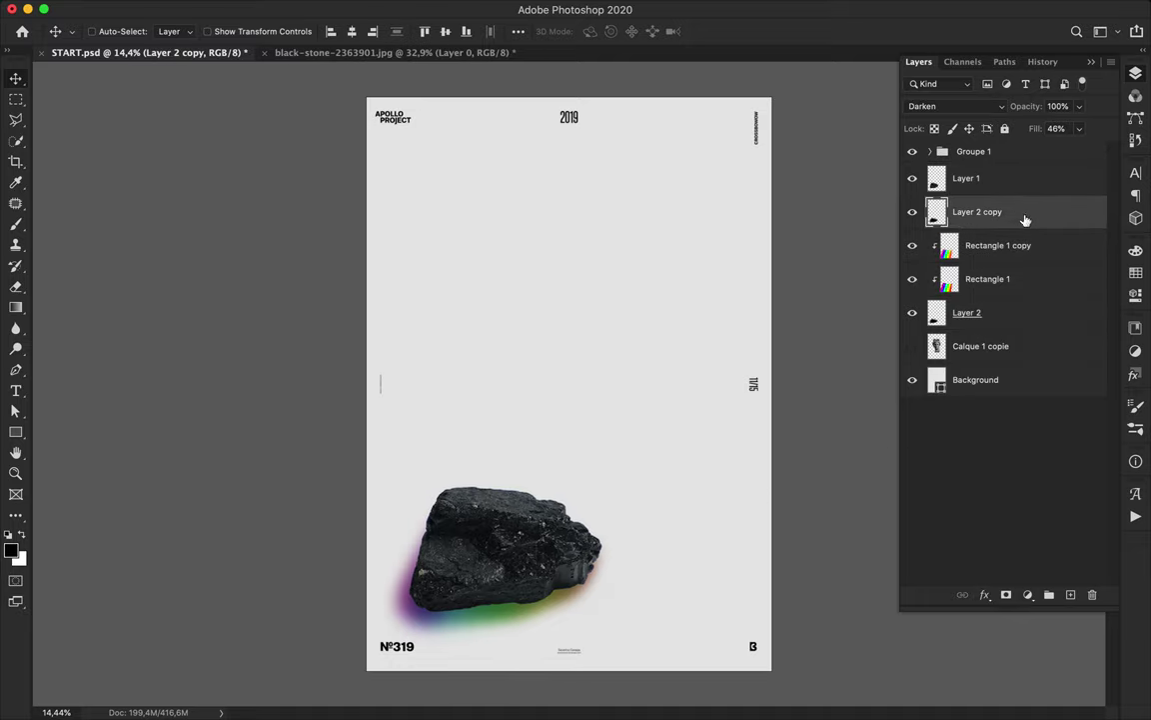
left_click(913, 213)
left_click(912, 214)
left_click_drag(1079, 106, 1040, 133)
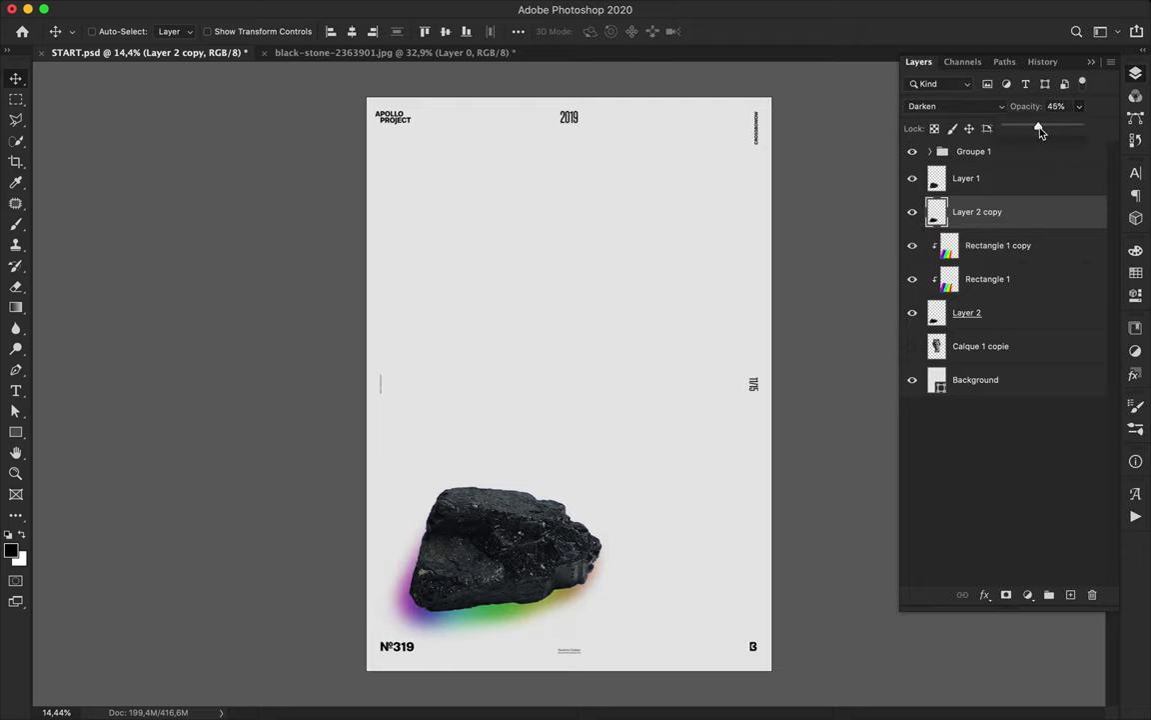
Step: Set the Layer 2 copy shadow to Overlay blending with 100% fill and 100% opacity
left_click(935, 110)
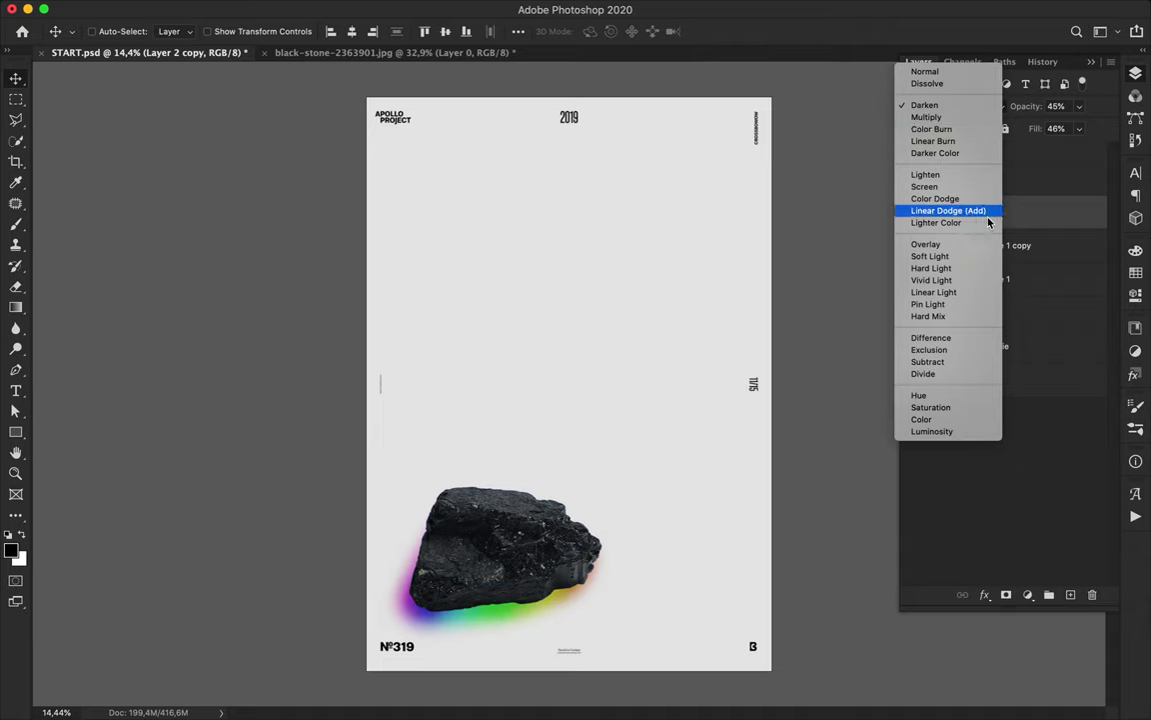
left_click(935, 243)
left_click(1079, 129)
left_click_drag(1070, 149, 1107, 128)
left_click(1079, 107)
Step: Duplicate the Layer 2 copy shadow and set the duplicate to Normal blending with 74% fill
key("super+j")
left_click(955, 106)
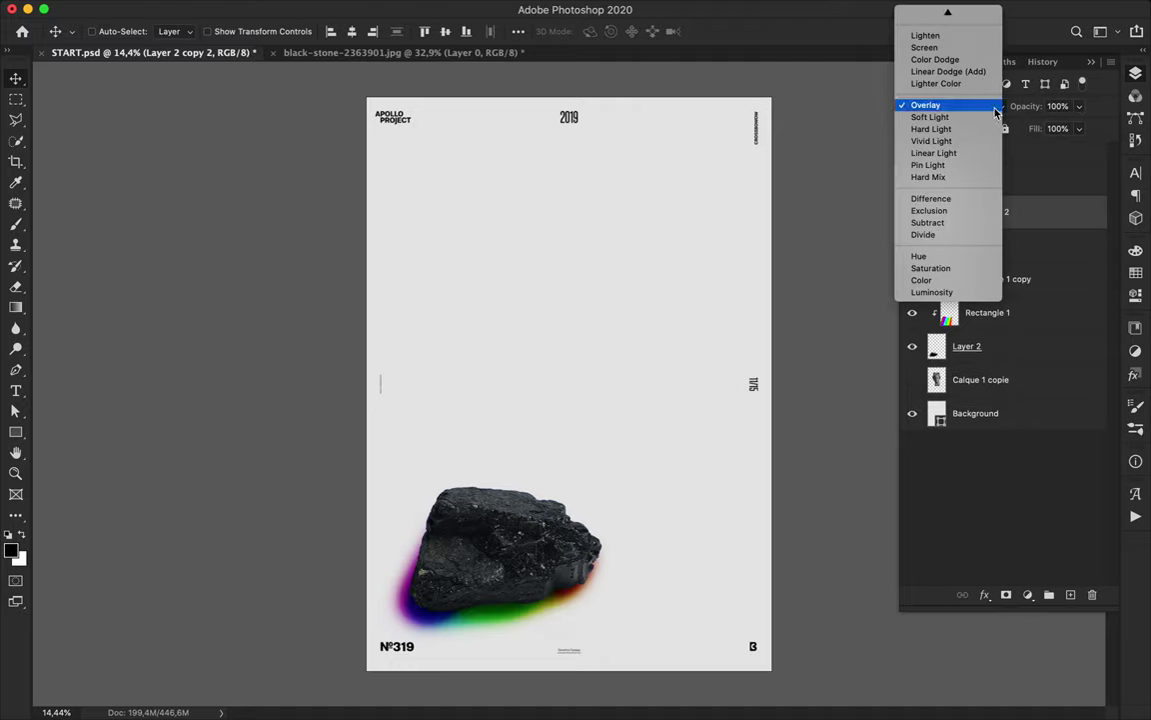
left_click(940, 16)
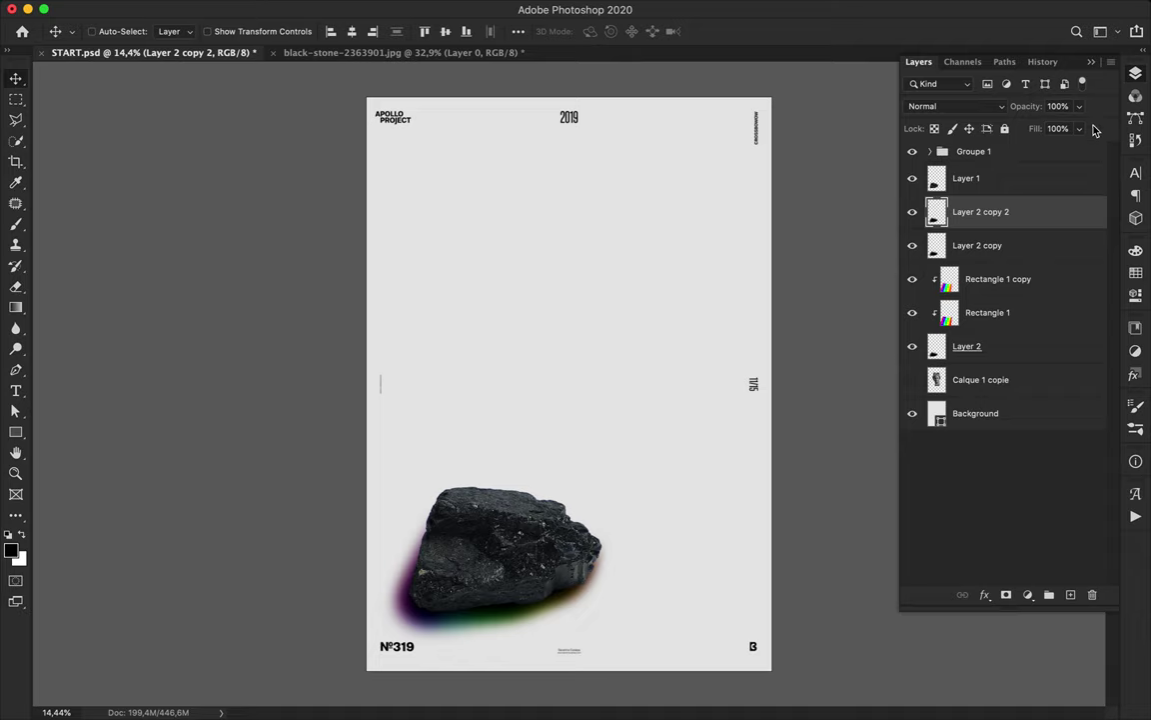
mouse_move(1072, 149)
left_mouse_down()
mouse_move(1048, 150)
mouse_move(1061, 150)
left_mouse_up()
scroll(590, 420, "up", 1)
scroll(589, 428, "up", 3)
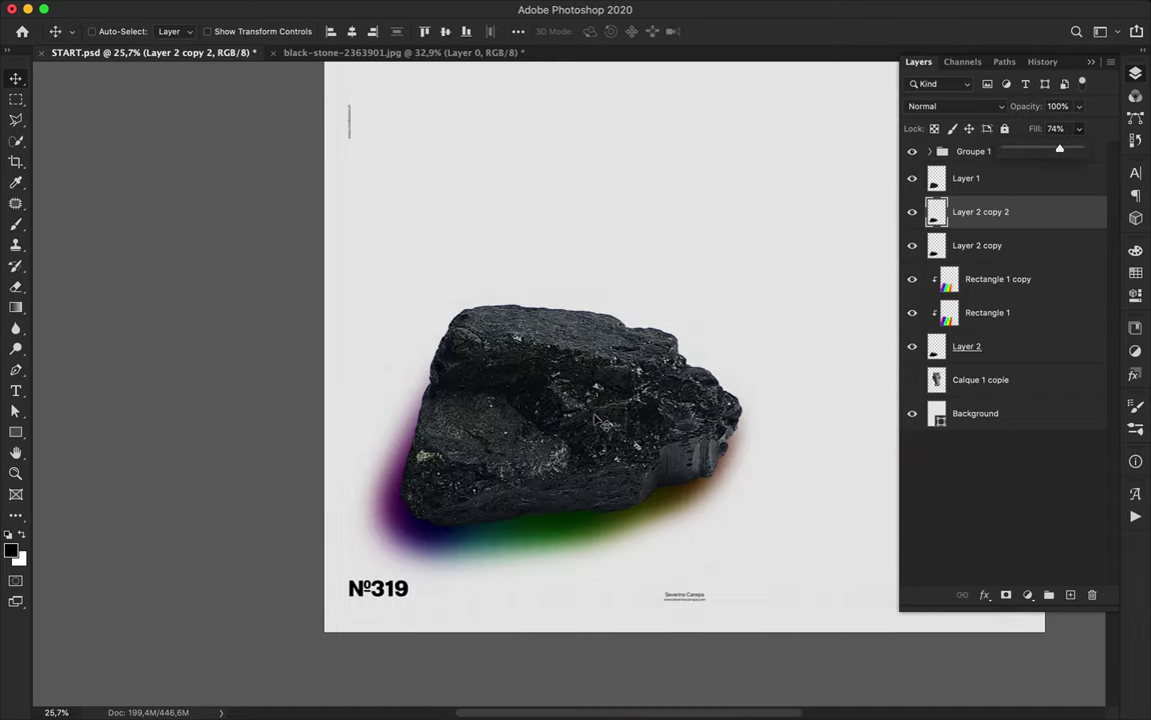
scroll(597, 421, "down", 4)
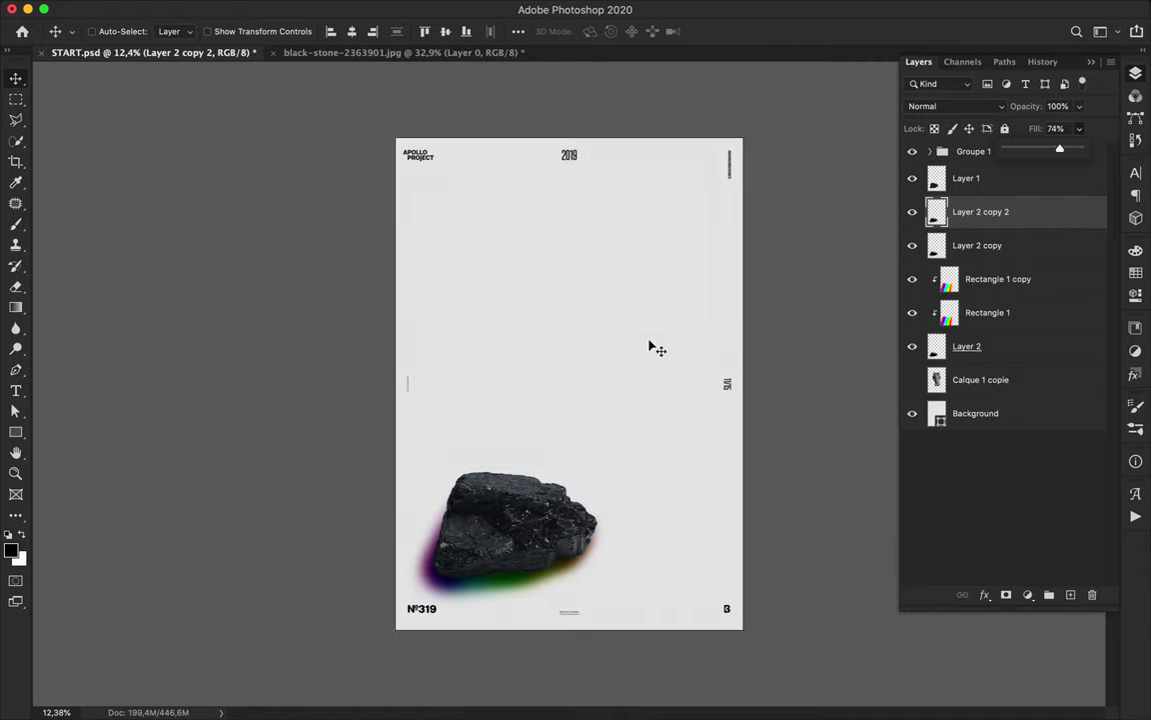
Step: Move the stone and all its shadow and rainbow layers slightly to the right
left_click(1015, 343, "shift")
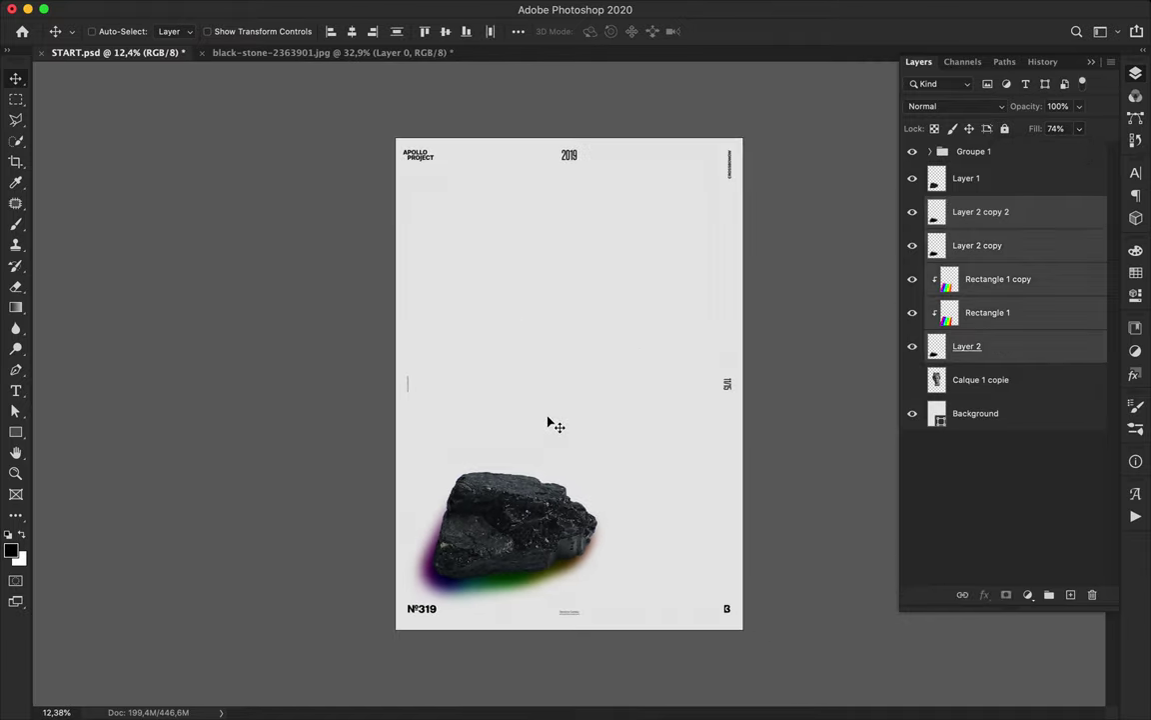
left_click(969, 183)
left_click(1036, 343, "shift")
left_click_drag(526, 516, 576, 524)
left_click(913, 152)
left_click(912, 153)
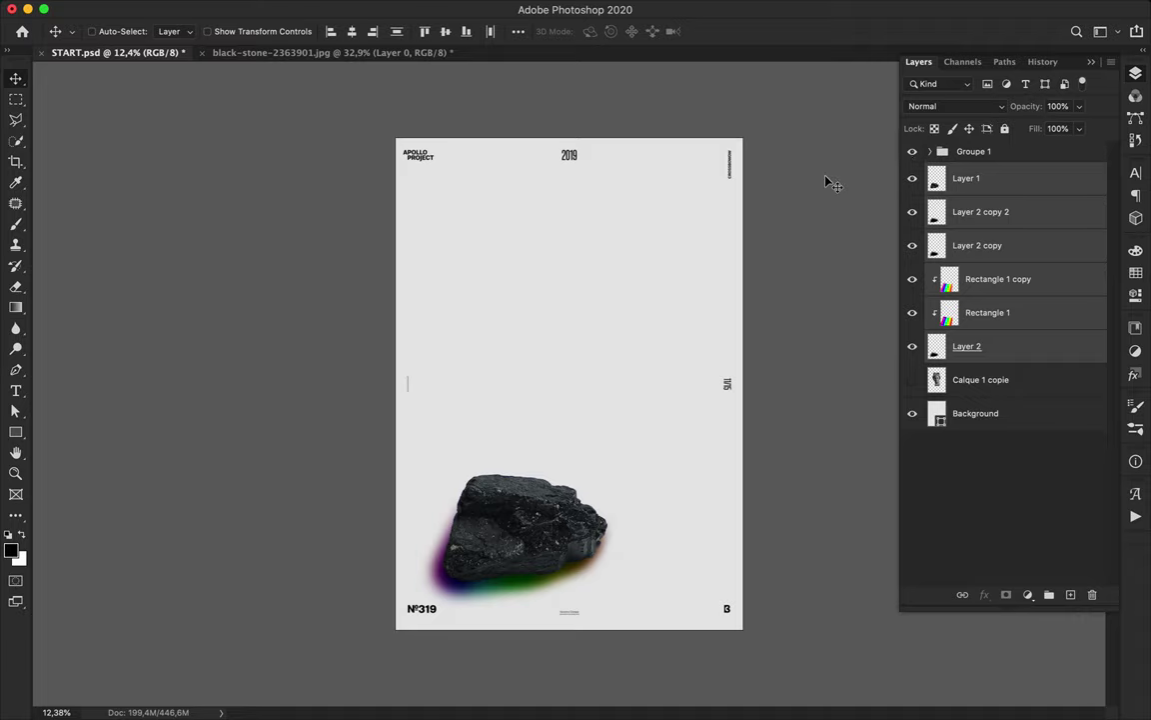
Step: Save the poster document
scroll(608, 301, "up", 3)
scroll(608, 301, "down", 2)
scroll(607, 300, "up", 2)
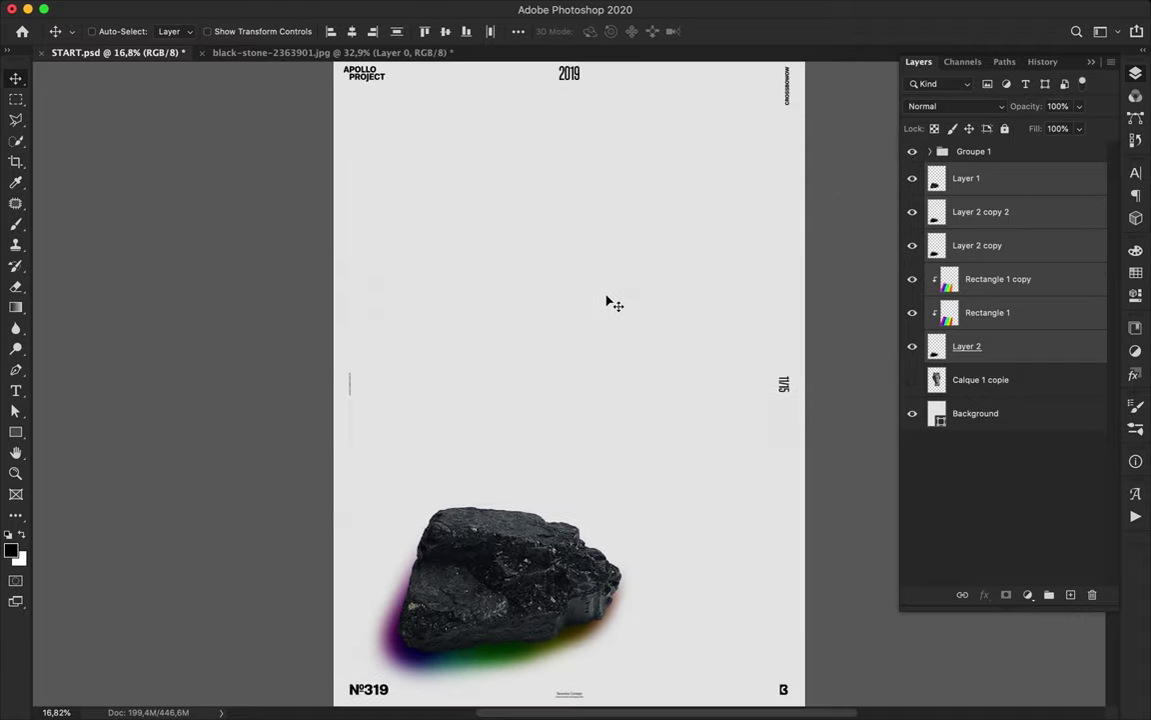
scroll(608, 301, "down", 2)
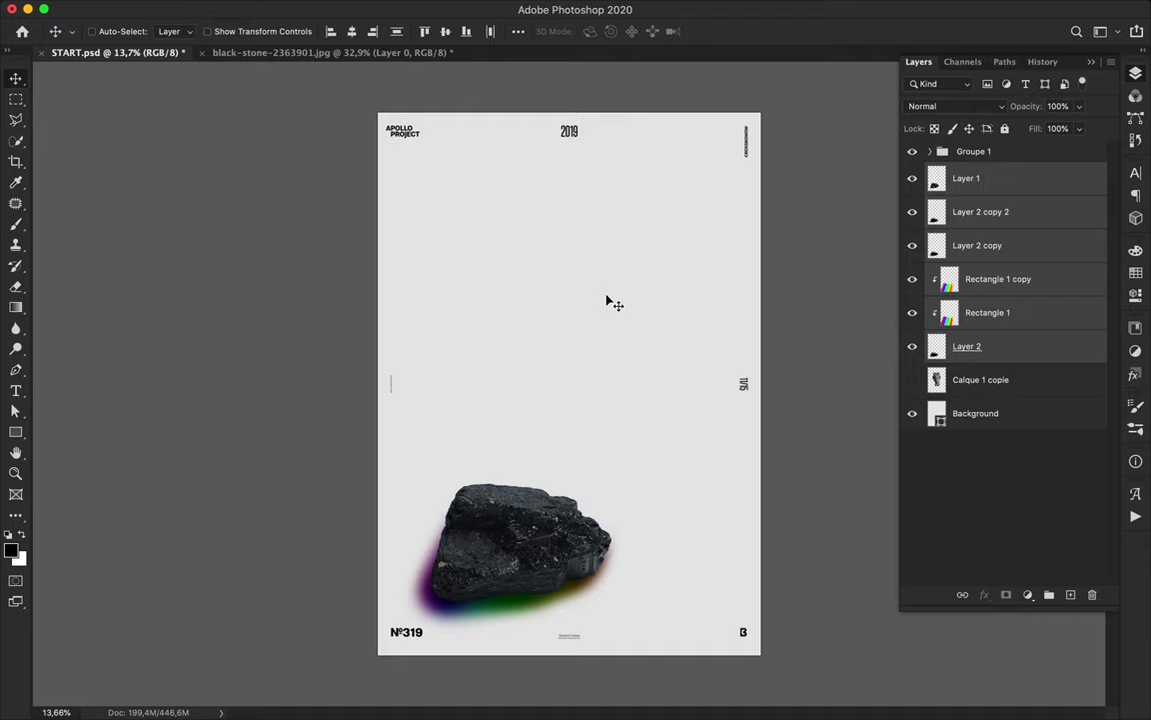
key("super+s")
left_click(785, 9)
left_click(799, 42)
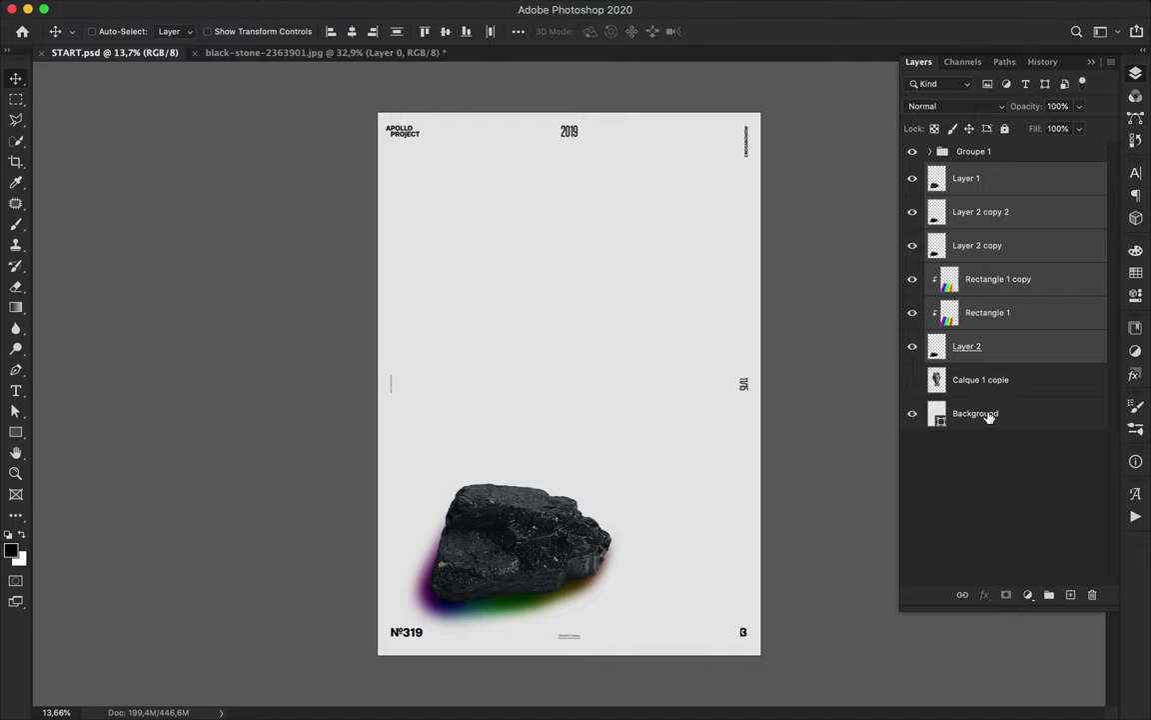
Step: Draw a rectangle about 7541 × 1708 px across the poster's top above Background and fill it with light grey
left_click(988, 417)
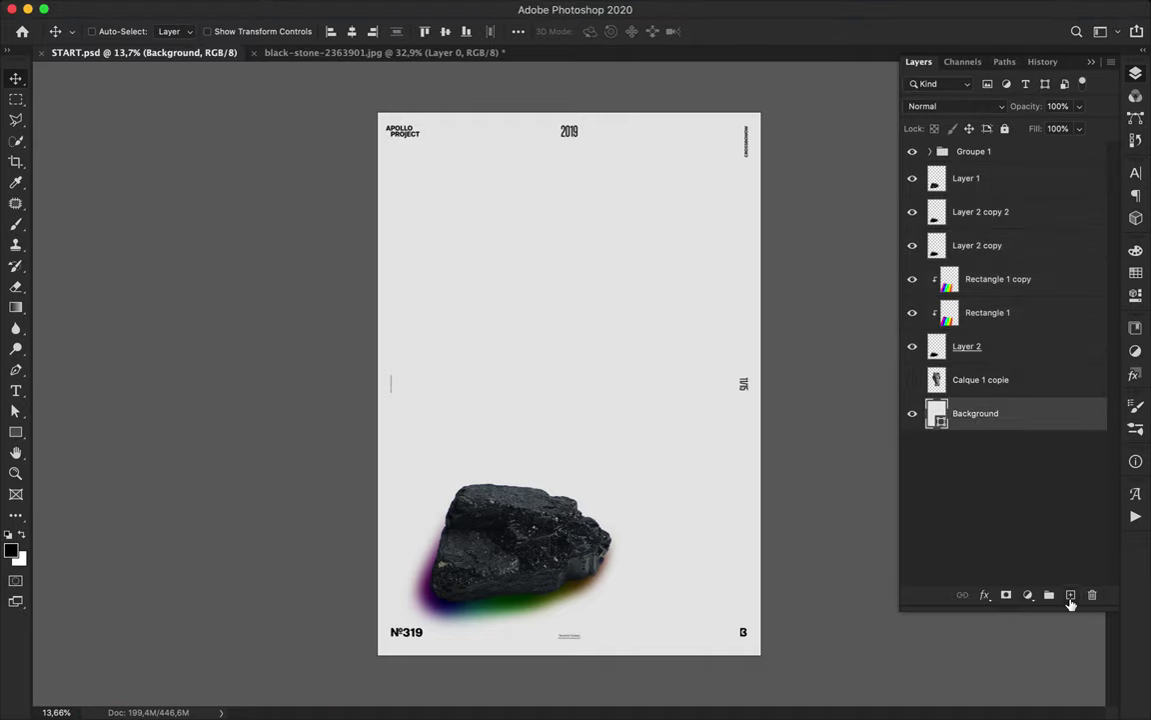
key("u")
left_click_drag(371, 107, 772, 197)
left_click(177, 30)
left_click(275, 64)
mouse_move(599, 372)
left_mouse_down()
mouse_move(596, 381)
mouse_move(594, 368)
left_mouse_up()
left_click(960, 341)
left_click(275, 63)
left_click(936, 346)
key("v")
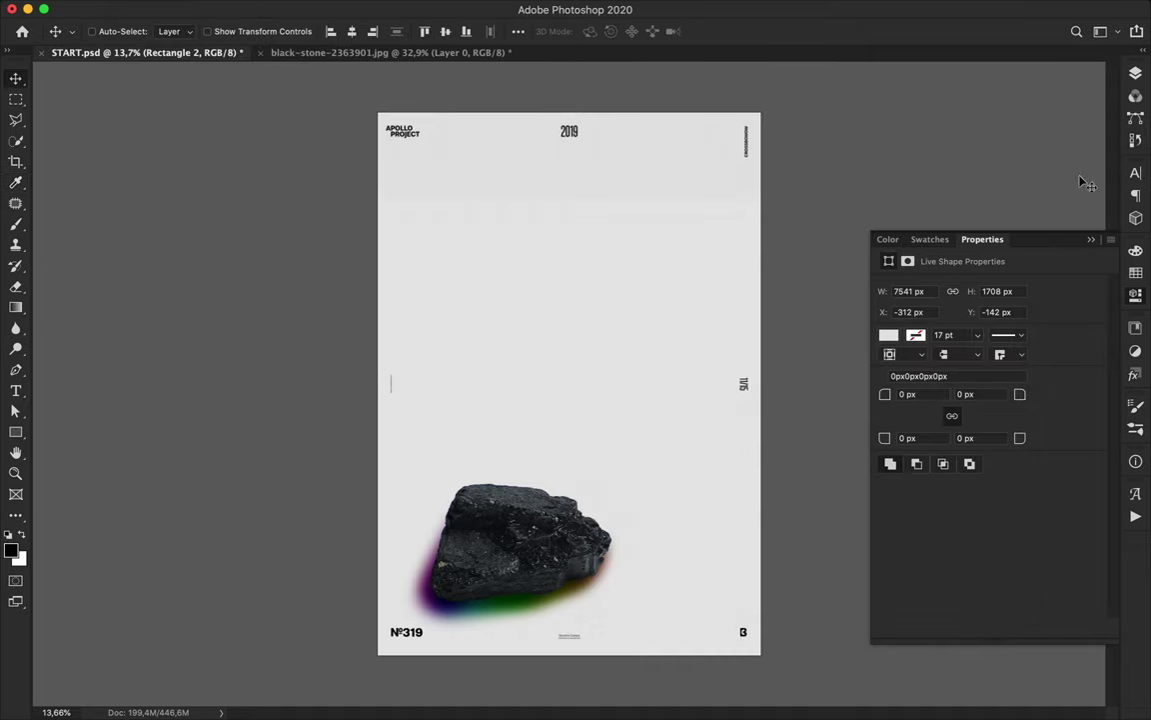
Step: Lower the Background shape's top edge to below the poster's header and keep its layer beneath Rectangle 2
key("F7")
left_click(1003, 446)
key("ctrl+t")
left_click_drag(570, 113, 570, 181)
key("Return")
left_click_drag(975, 413, 975, 462)
left_click_drag(995, 413, 996, 457)
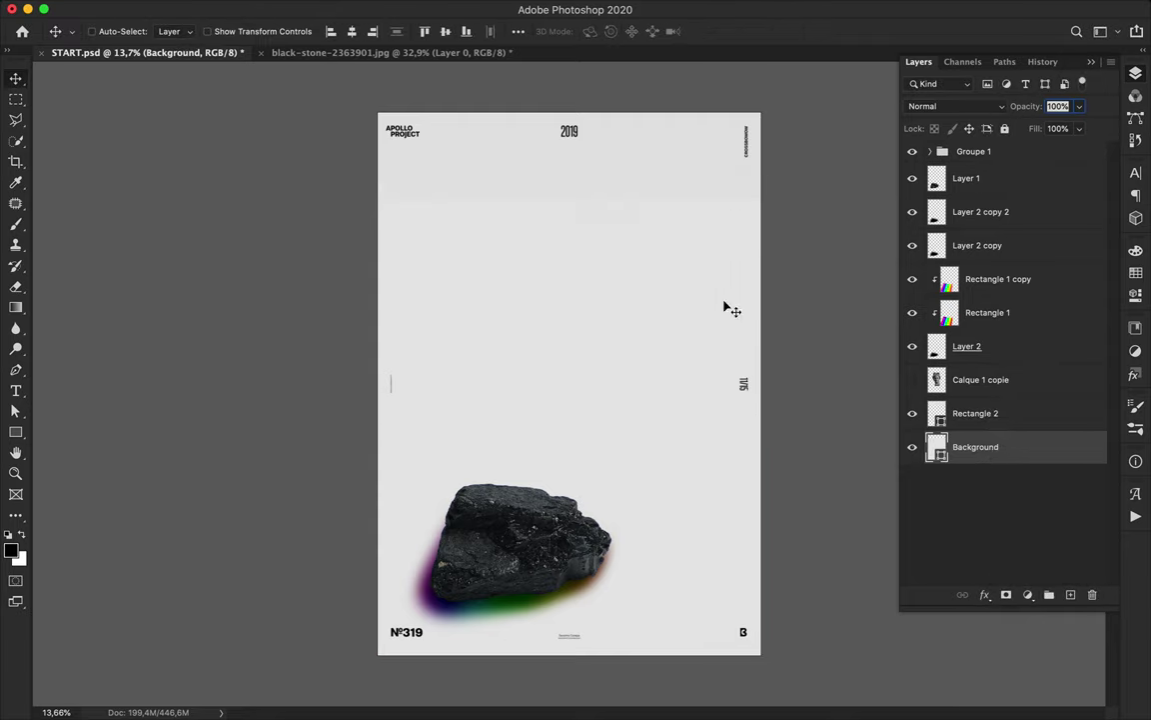
Step: Draw a vertical rectangle about 3967 × 5872 px in the middle of the poster, partly behind the stone
key("u")
left_click_drag(471, 229, 689, 549)
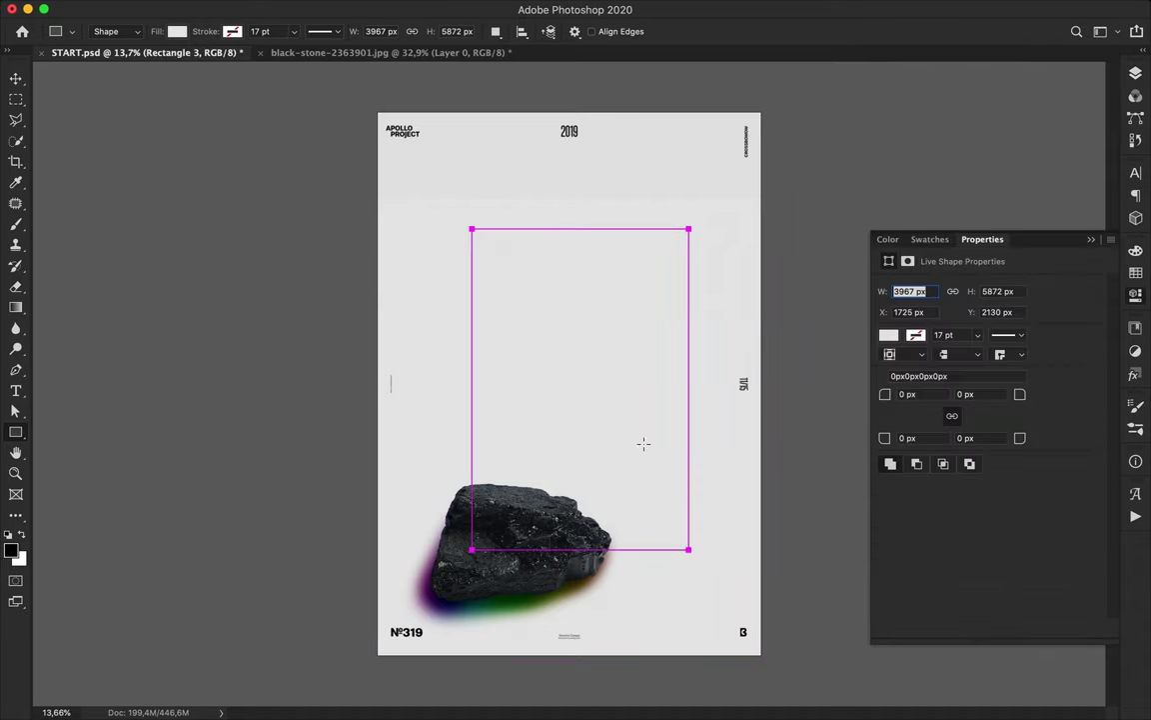
key("v")
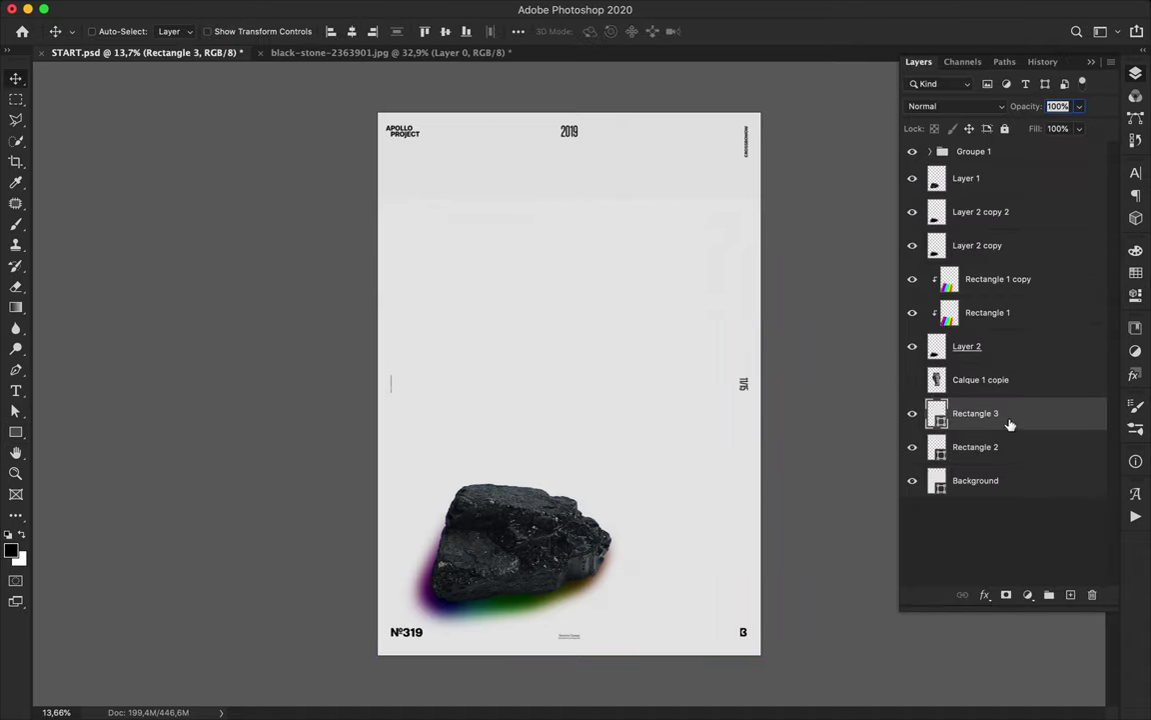
Step: Fill the central rectangle with a grey slightly darker than the background and nudge it to the left
key("u")
left_click(222, 31)
left_click(338, 63)
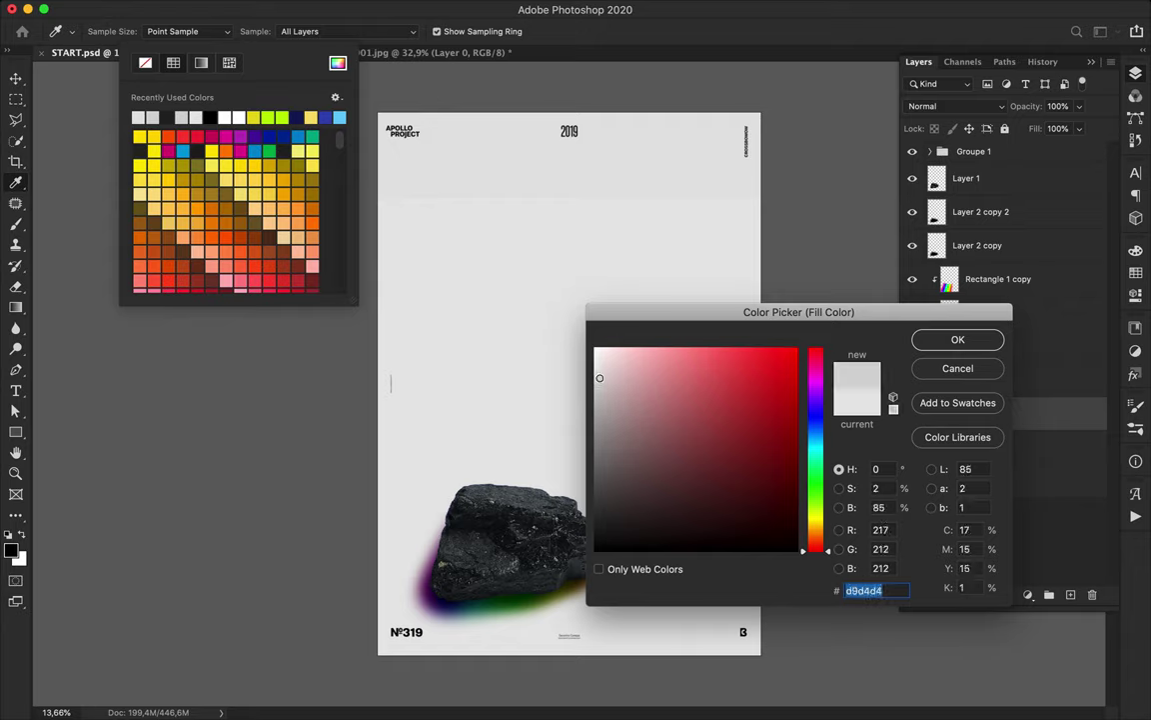
left_click(957, 340)
left_click(337, 68)
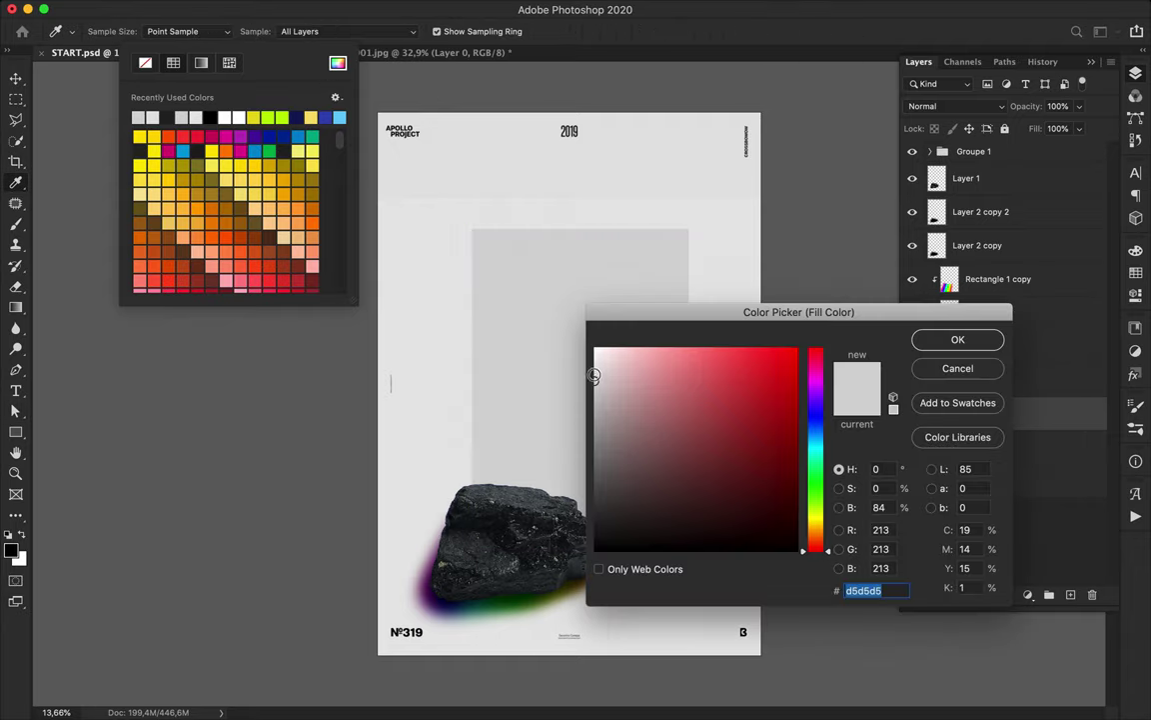
left_click(957, 338)
key("v")
left_click_drag(620, 332, 612, 330)
Step: Place Rectangle 2 beneath Background and raise the Background shape's top edge slightly
left_click(649, 166, "super")
left_click(704, 283, "super")
left_click_drag(990, 443, 991, 500)
left_click(978, 456)
key("ctrl+t")
left_click_drag(569, 180, 570, 172)
key("Return")
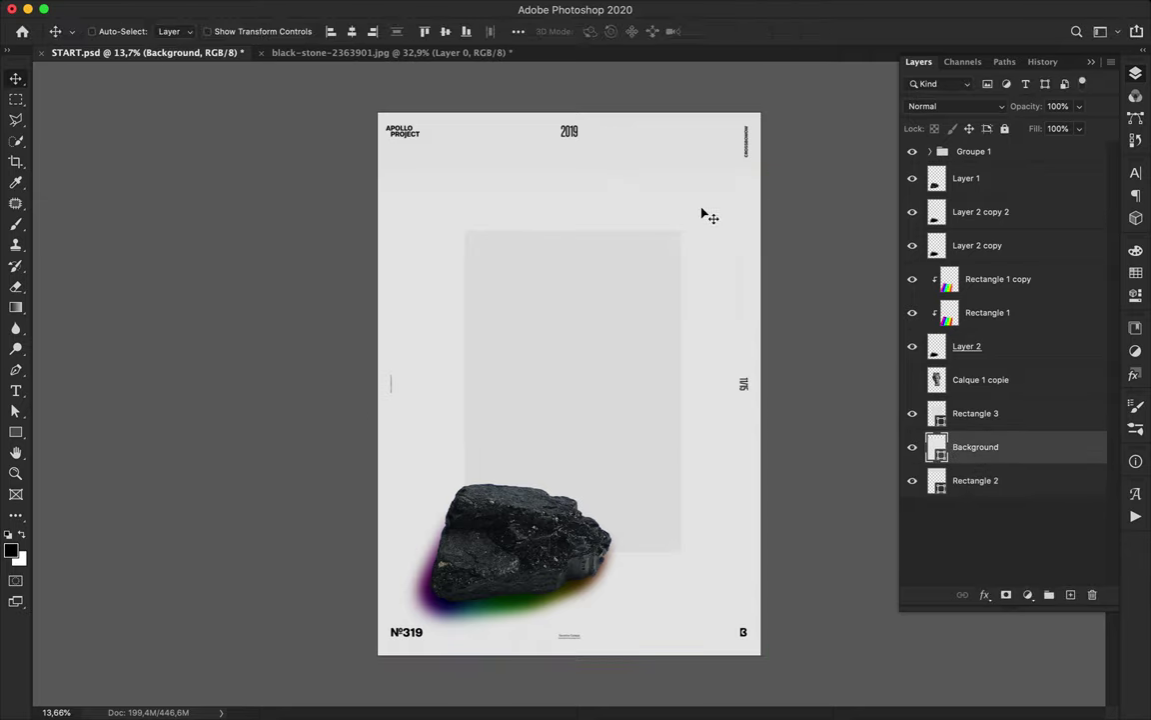
Step: Draw a horizontal band about 7495 × 1028 px below the Background shape's top edge and fill it with near-black
key("u")
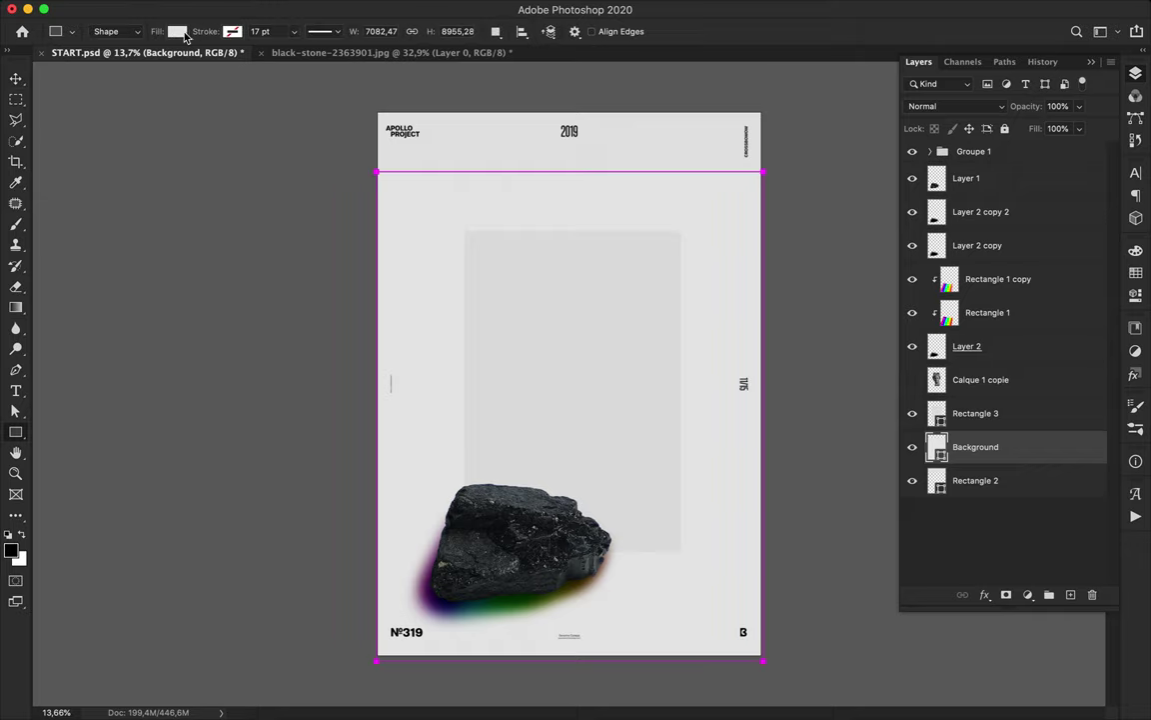
left_click_drag(369, 170, 780, 228)
left_click(177, 32)
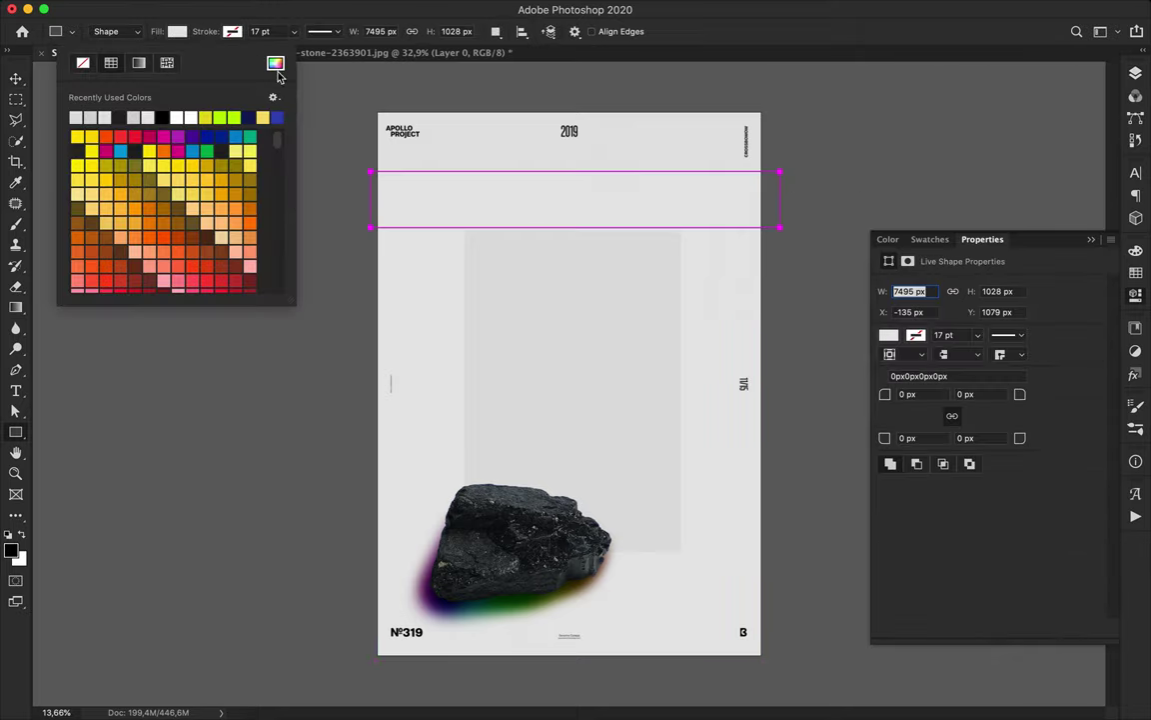
left_click(122, 116)
key("v")
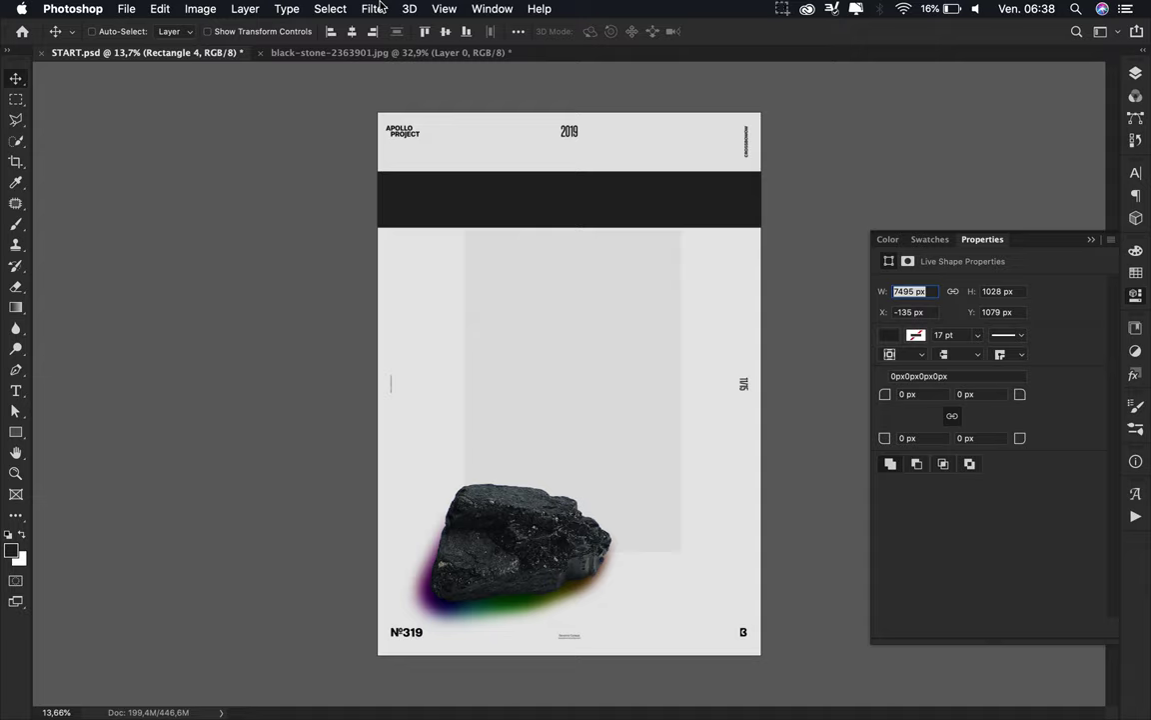
Step: Reapply the last blur filter to the near-black band and place Rectangle 4 beneath the Background layer
left_click(375, 8)
left_click(390, 25)
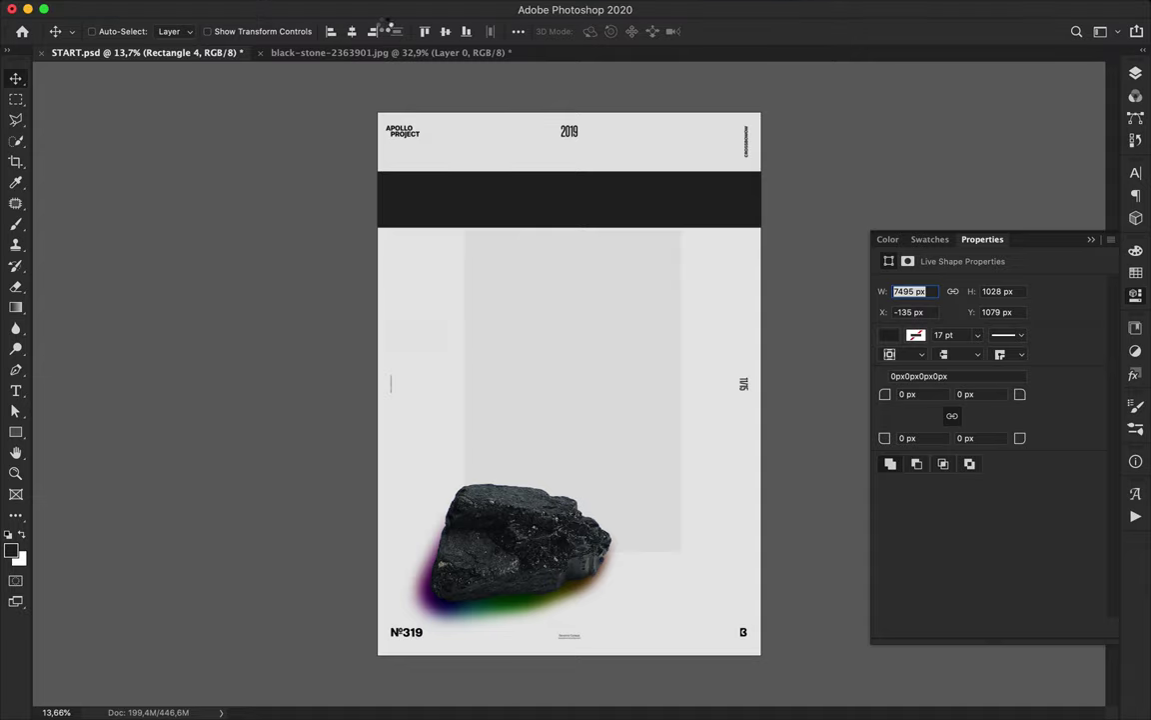
left_click(1135, 78)
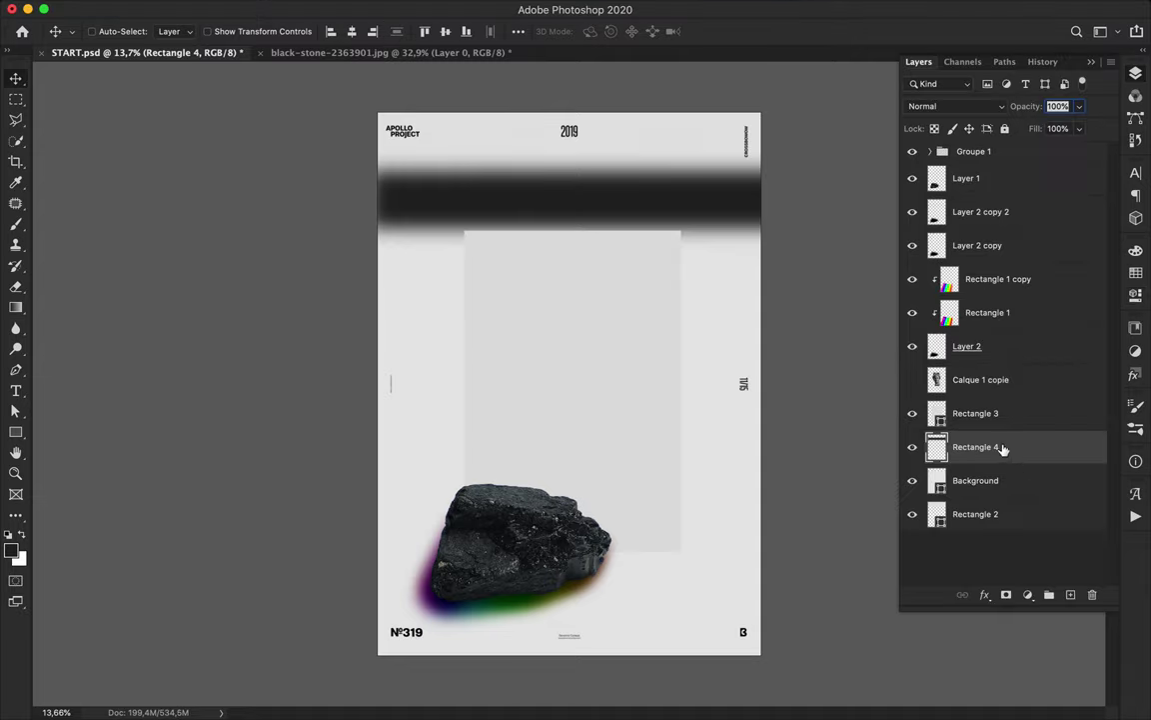
left_click_drag(1003, 449, 1005, 490)
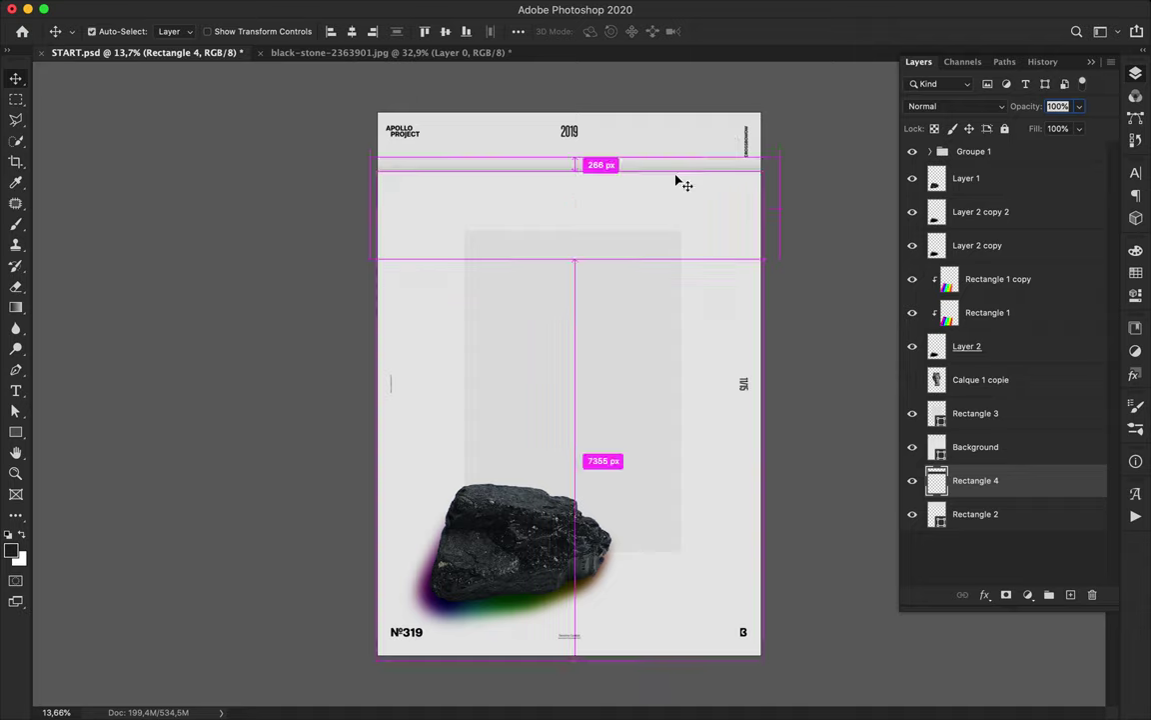
Step: Warp the blurred Rectangle 4 band so its upper edge arches up above the Background panel
key("super+t")
right_click(599, 164)
left_click(626, 271)
left_click_drag(568, 182, 505, 112)
left_click_drag(643, 133, 612, 119)
left_click_drag(505, 113, 504, 118)
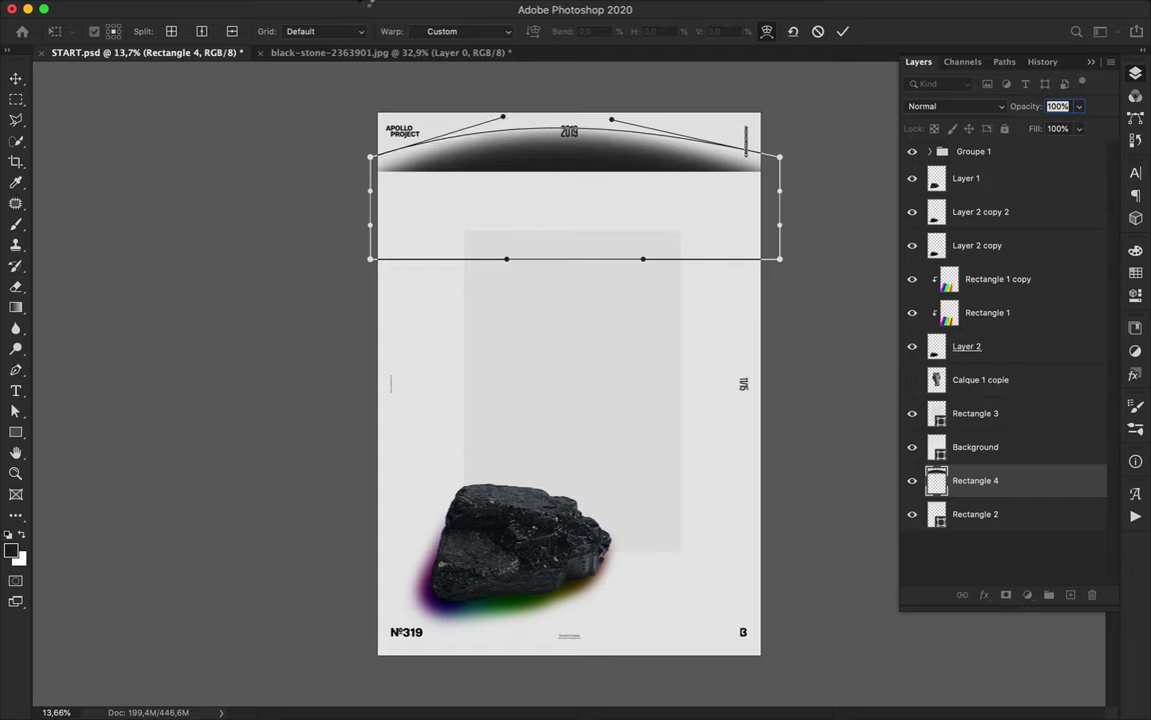
key("Return")
Step: Reapply the blur filter to the arched band and shift it slightly down behind the Background panel
left_click(372, 10)
left_click(442, 44)
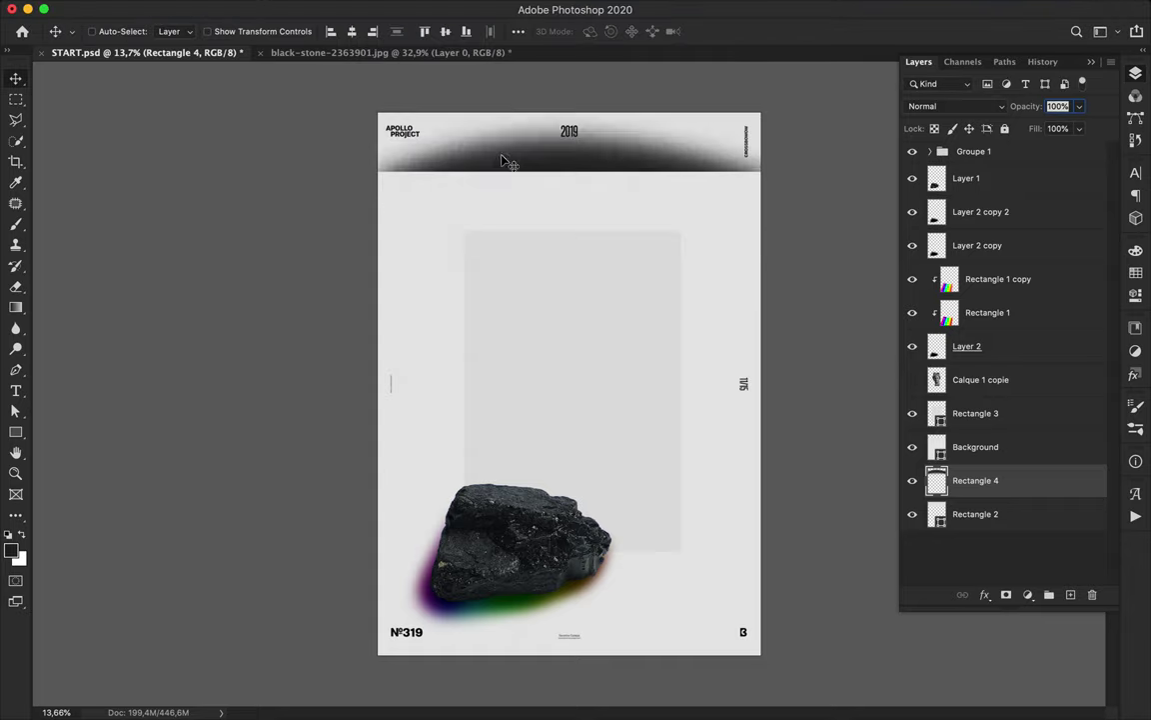
left_click_drag(524, 156, 525, 174)
Step: Stretch the arched shadow band horizontally to about 158% beyond both poster edges and set its fill opacity to 80%
key("super+t")
left_click_drag(781, 207, 888, 207)
left_click_drag(370, 207, 242, 207)
mouse_move(552, 154)
left_mouse_down()
mouse_move(571, 146)
mouse_move(572, 162)
left_mouse_up()
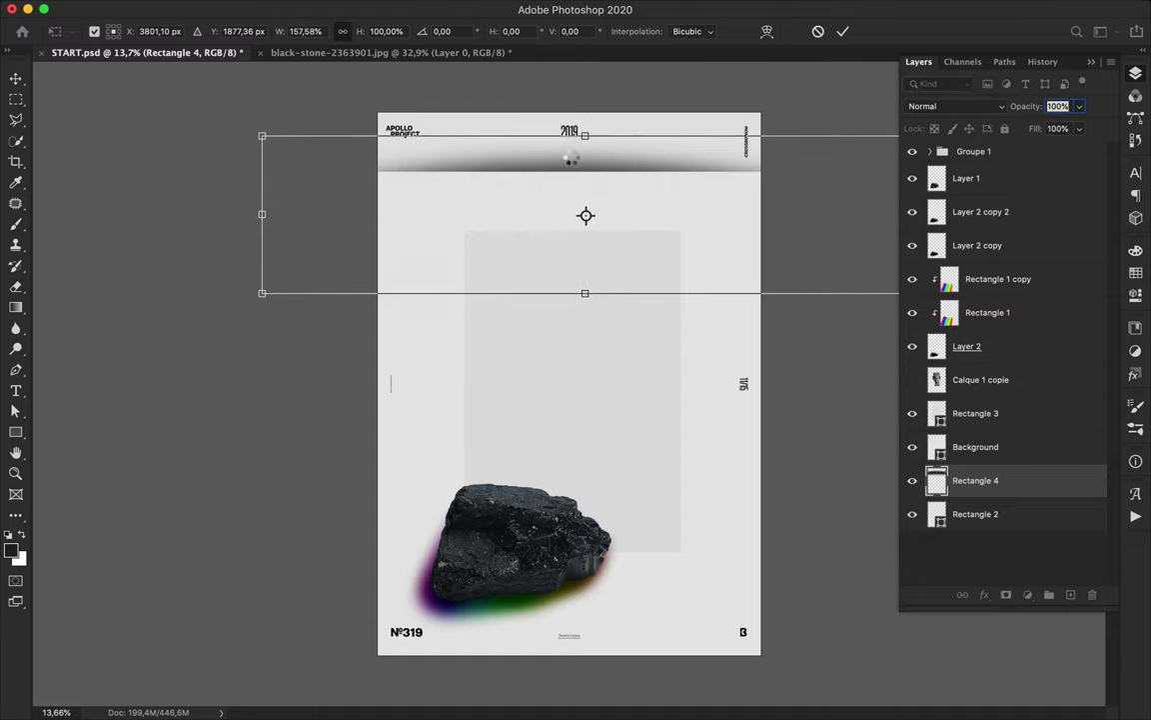
key("Return")
left_click(1060, 129)
type("80")
key("Return")
Step: Try to reshape the central grey rectangle by shifting its upper edge, and undo the change
left_click(659, 317, "super")
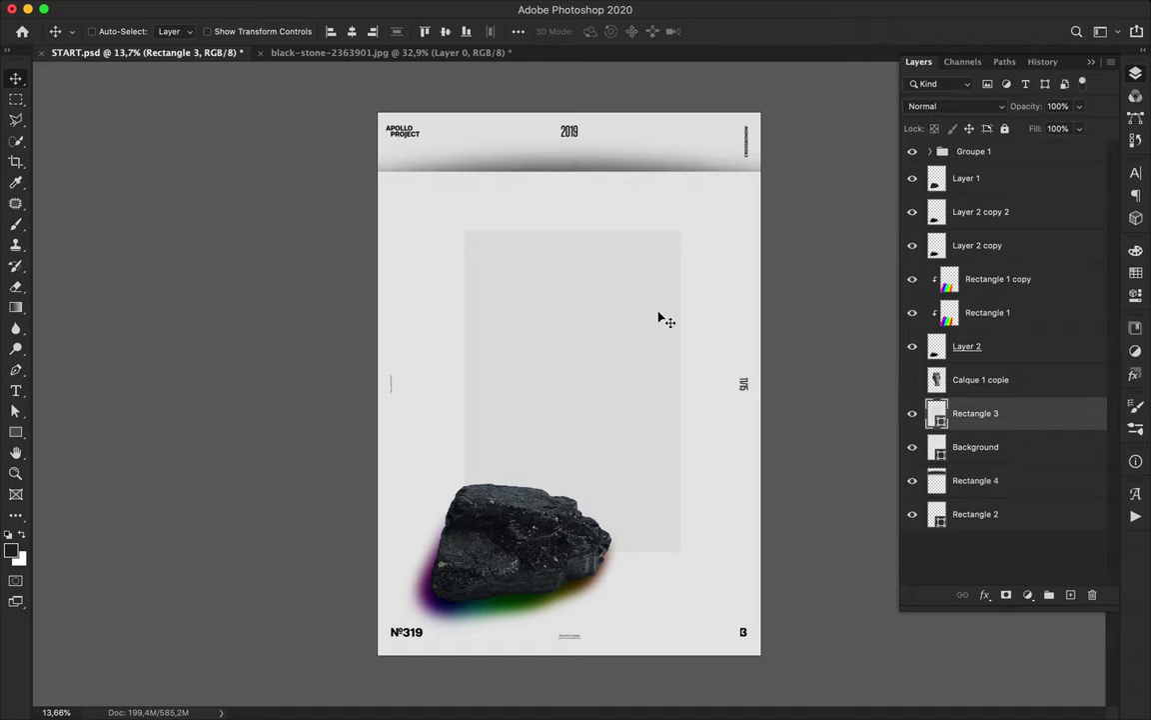
key("super+t")
right_click(659, 317)
left_click(687, 397)
right_click(573, 232)
left_click(575, 235)
left_click_drag(575, 234, 563, 236)
key("Return")
key("super+z")
Step: Warp the central grey rectangle into a trapezoid by moving its upper corners outward and straightening both sides
key("super+t")
right_click(590, 290)
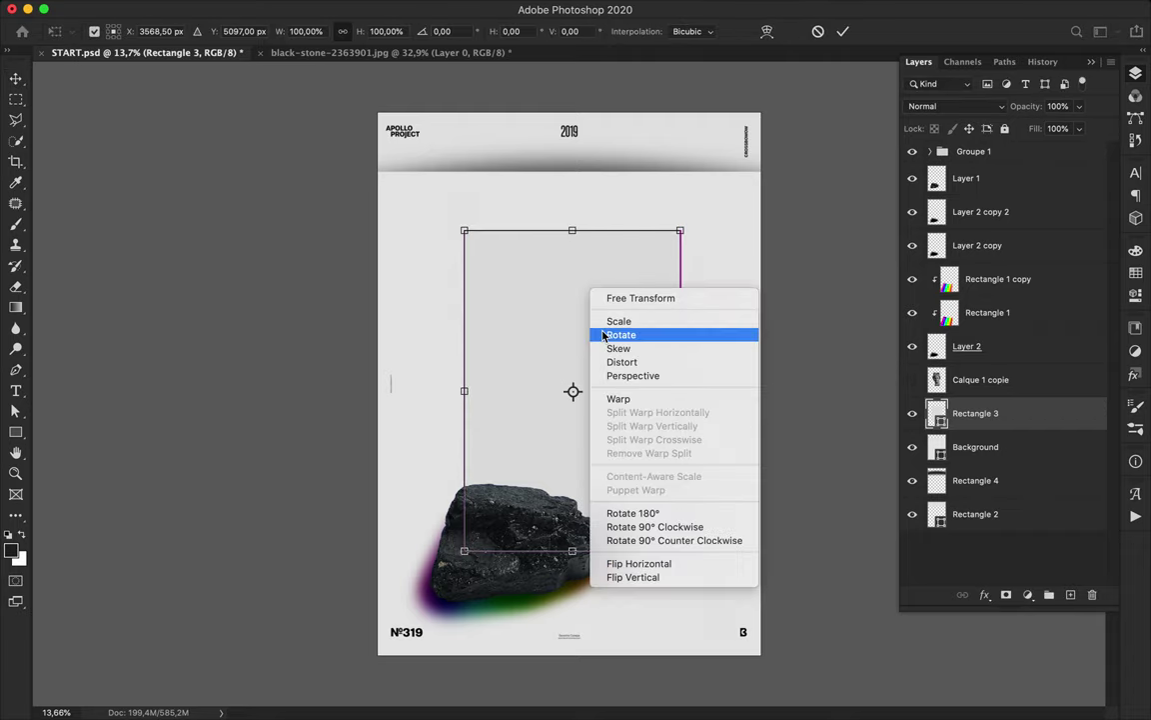
left_click(613, 399)
left_click_drag(464, 231, 438, 232)
left_click_drag(464, 446, 455, 450)
left_click_drag(683, 236, 700, 234)
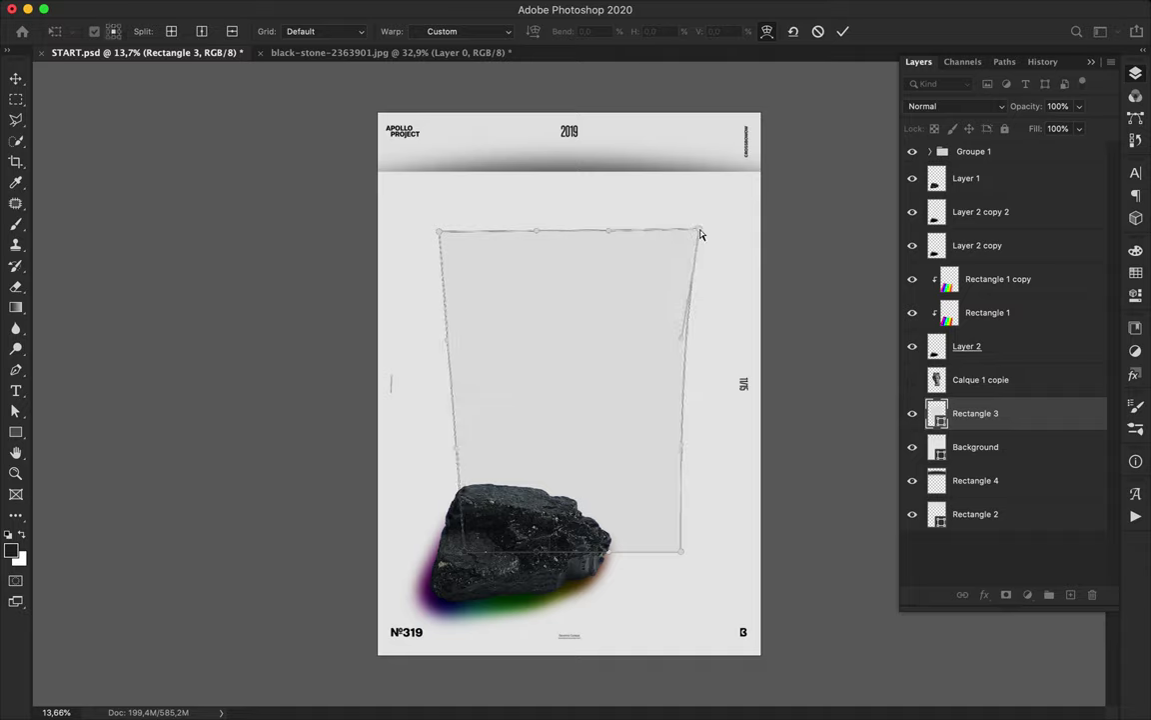
left_click_drag(681, 346, 693, 346)
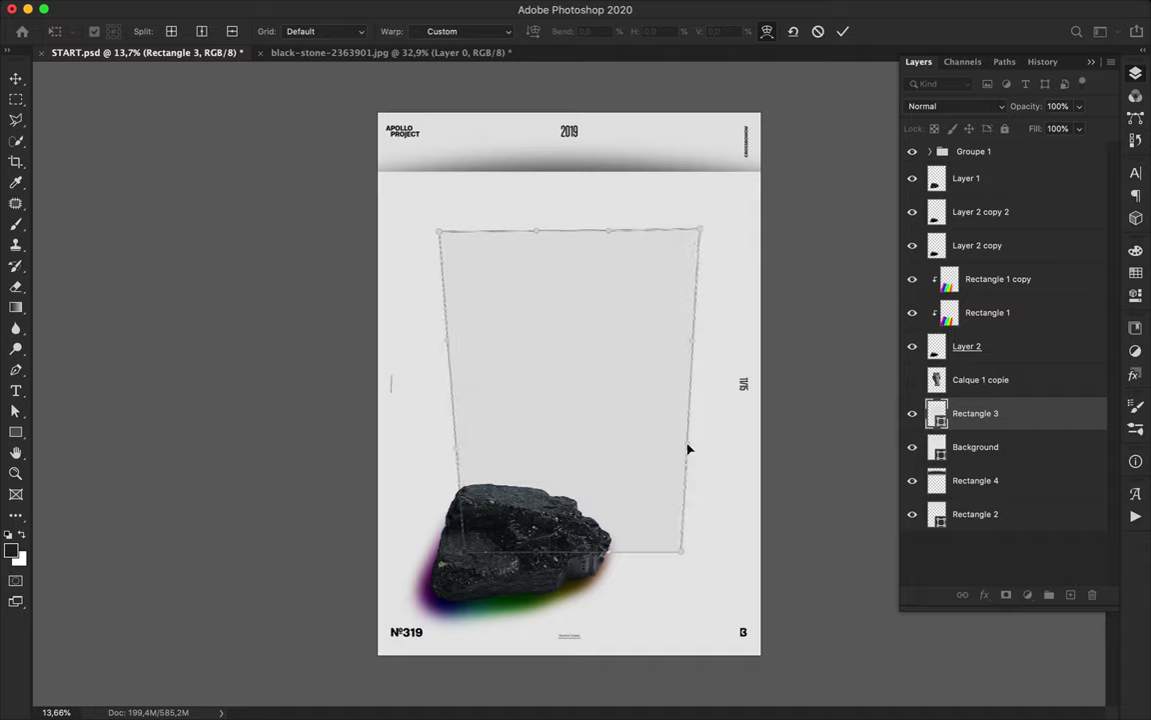
key("Return")
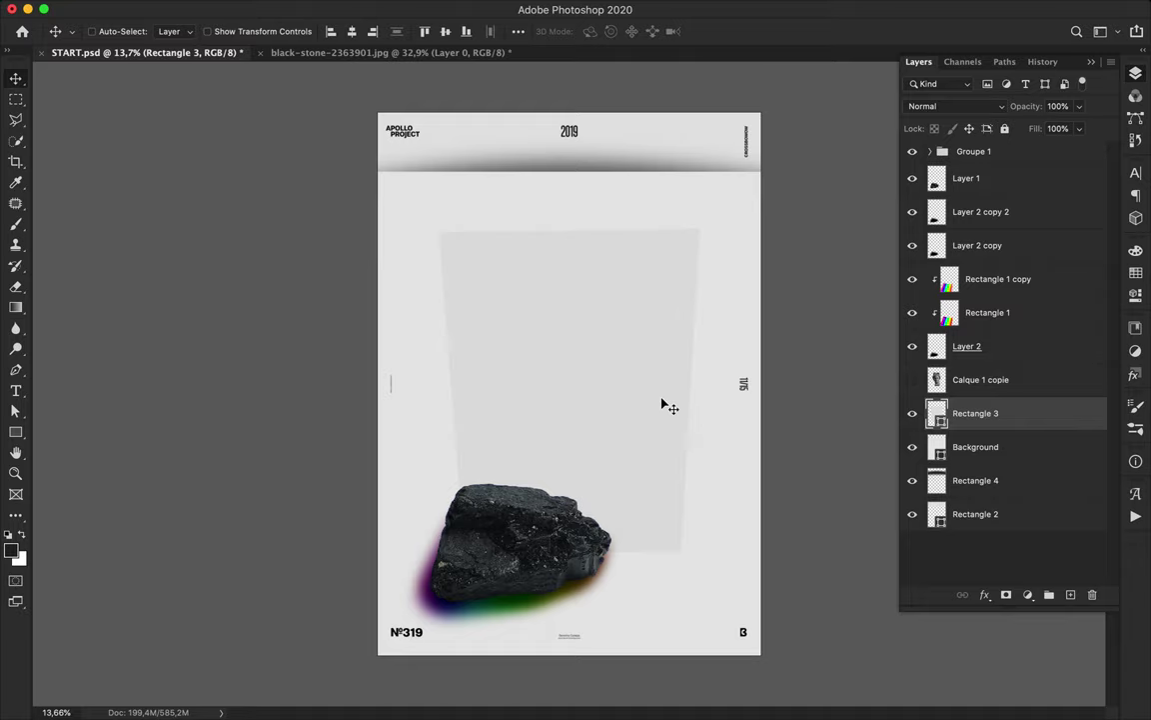
Step: Add a Levels adjustment clipped to the Rectangle 4 shadow band and set its midtones to 2.42
left_click(634, 172)
left_click(1026, 595)
left_click(1039, 677)
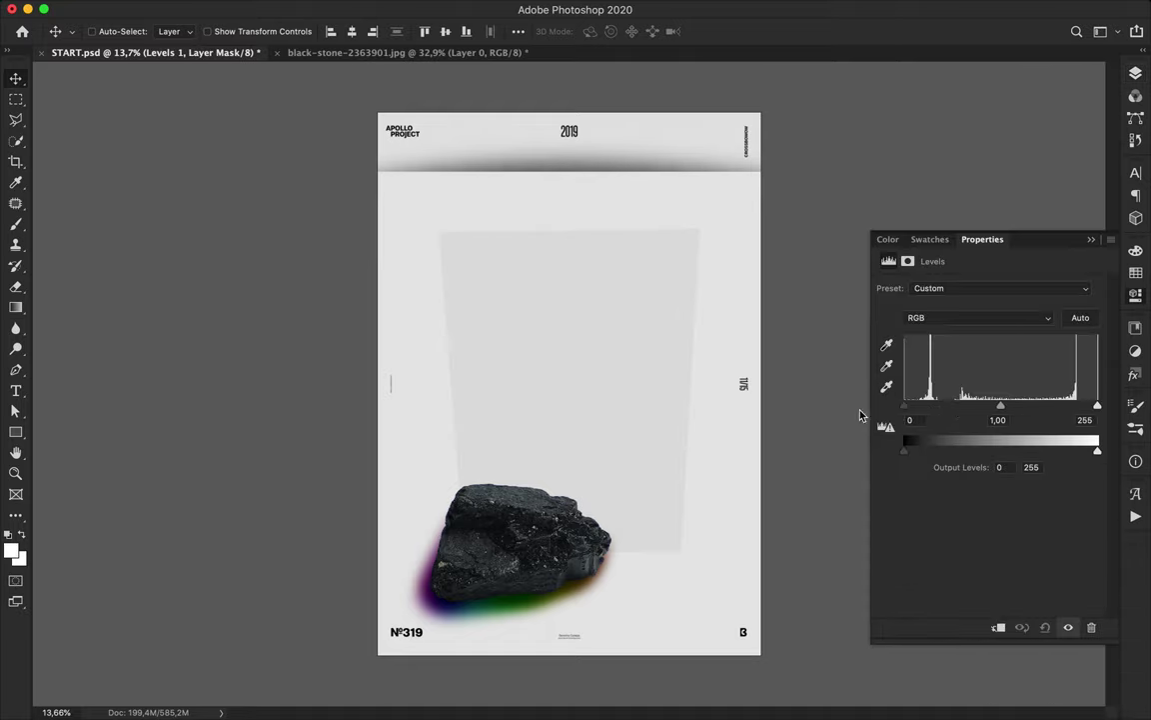
left_click_drag(1100, 407, 1118, 411)
left_click_drag(1002, 407, 968, 406)
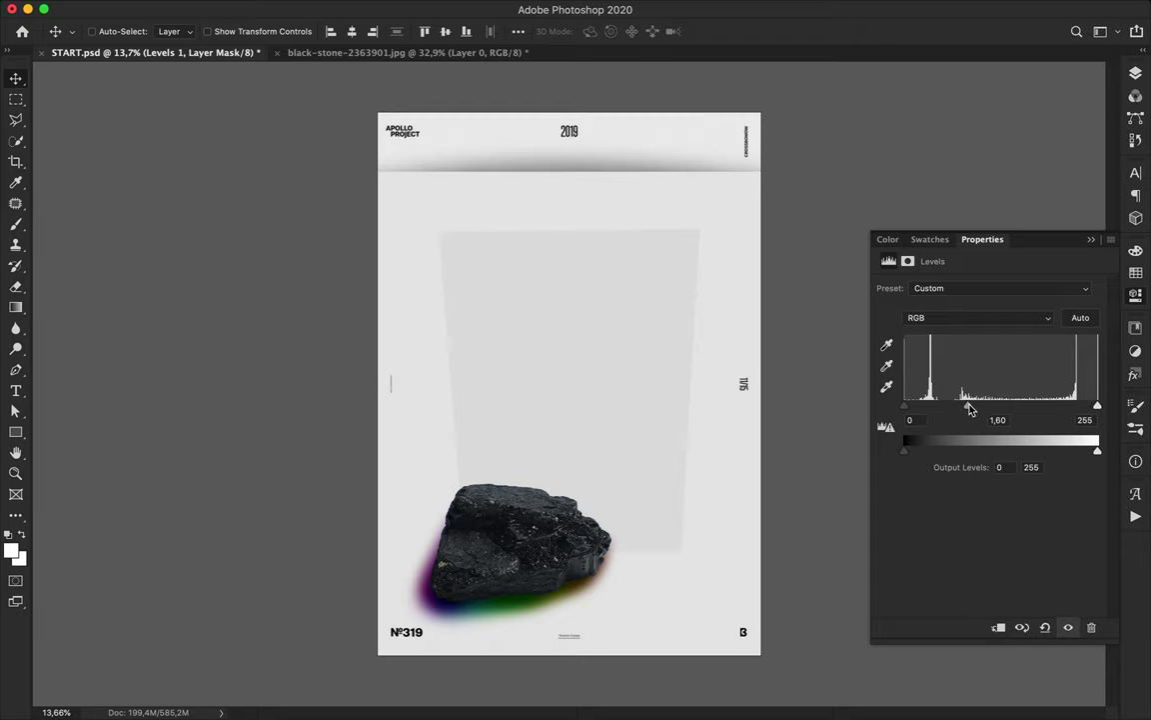
left_click(1135, 75)
double_click(941, 481)
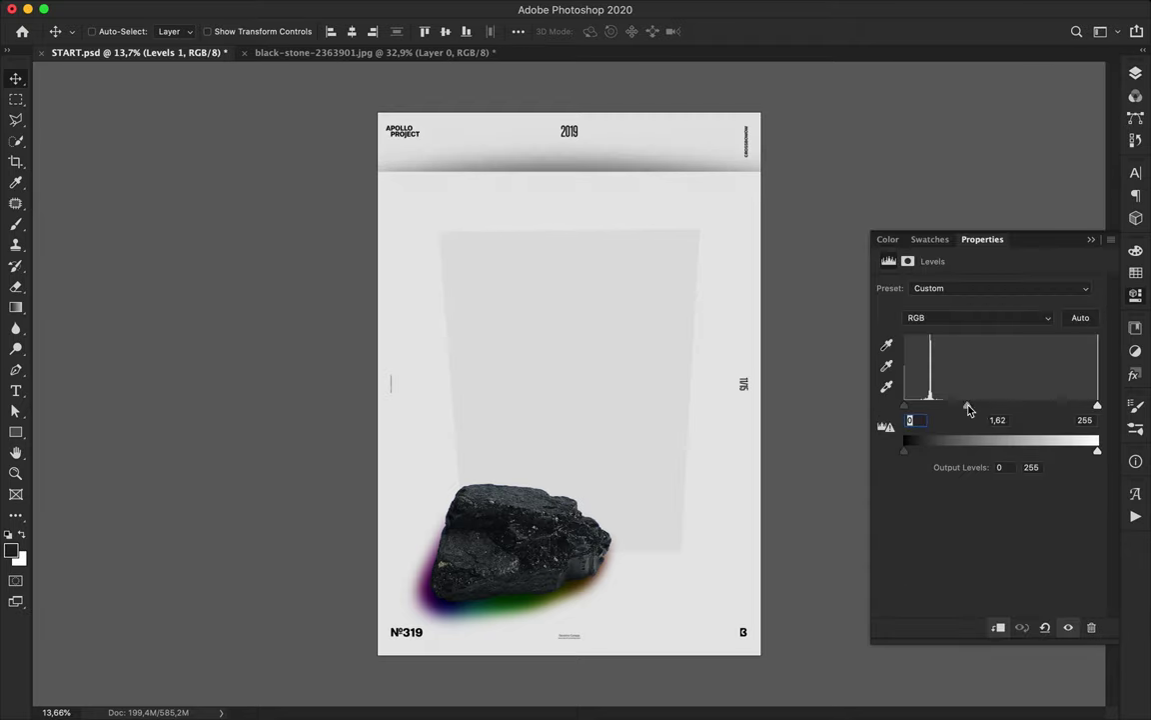
left_click_drag(968, 408, 947, 412)
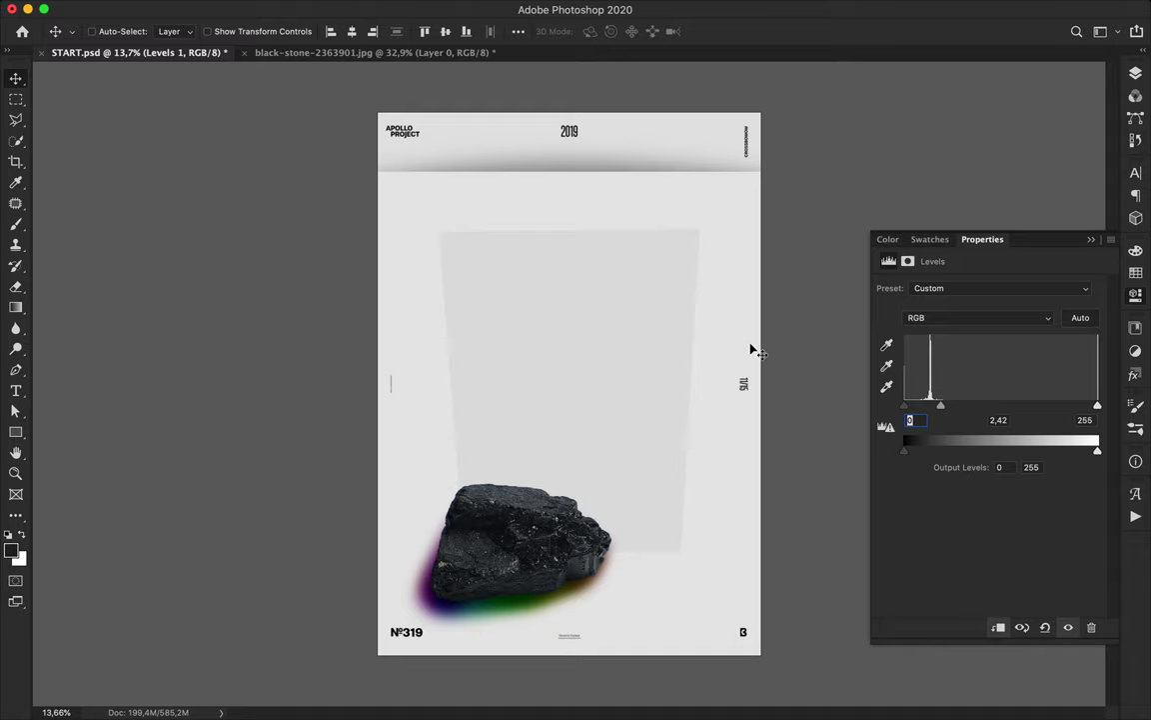
Step: Duplicate the grey trapezoid beneath itself and scale the copy down to about 77% around its centre
left_click(606, 311)
left_click(1134, 72)
left_click_drag(983, 412, 984, 428)
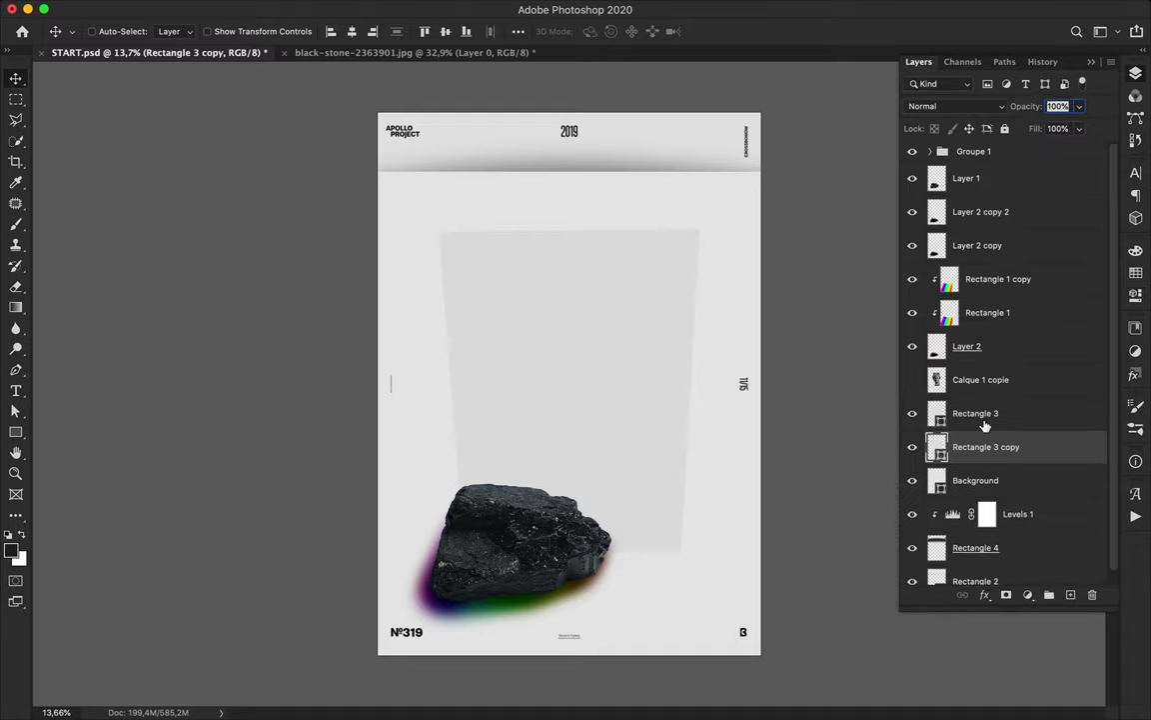
key("super+t")
left_click_drag(441, 232, 470, 267)
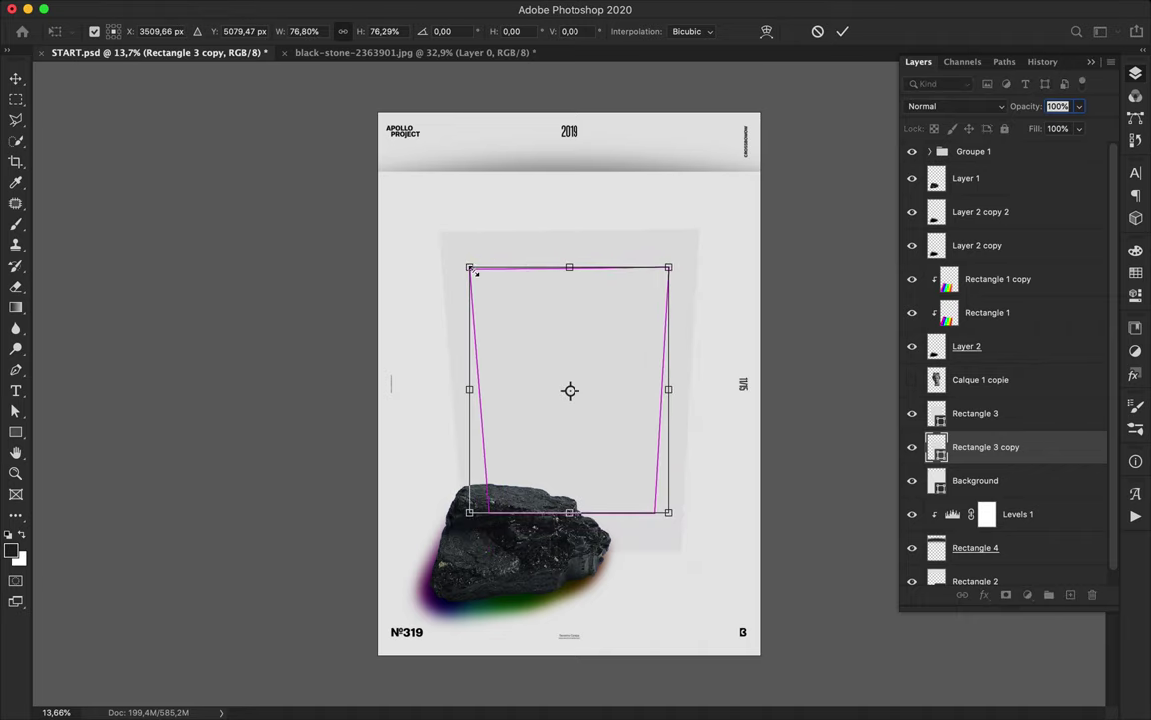
key("Return")
Step: Fill the trapezoid copy with near-black and reapply the blur filter to soften it into a shadow
key("a")
left_click(238, 32)
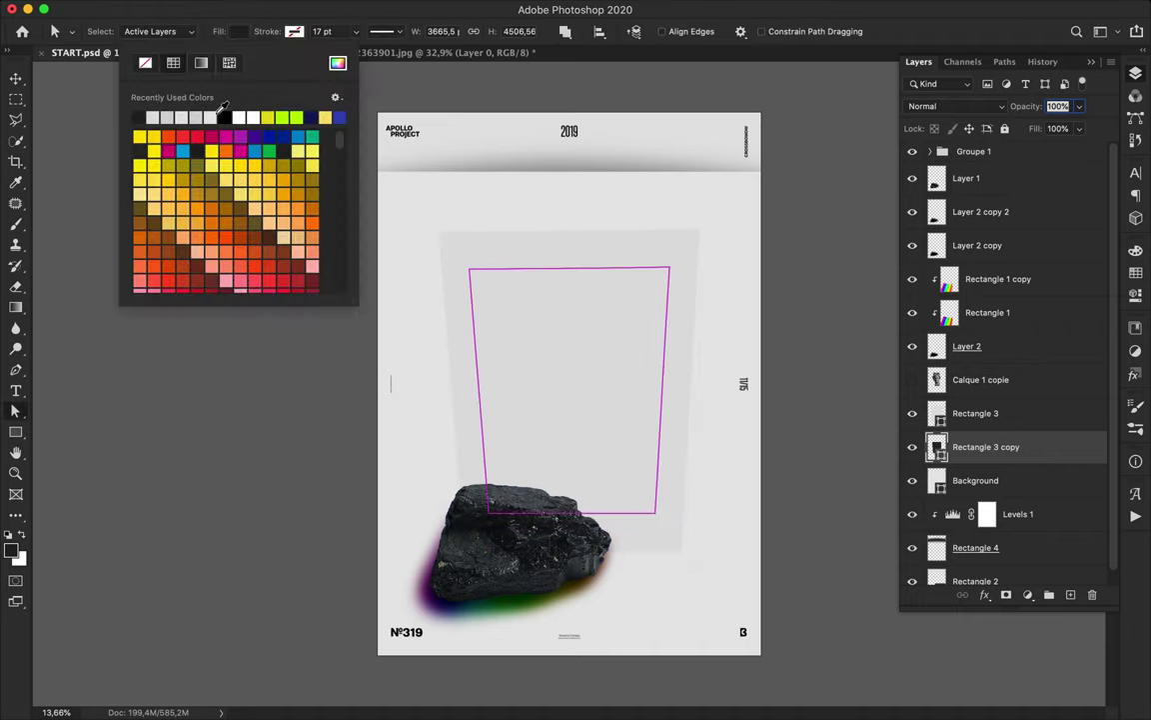
left_click(392, 12)
left_click(376, 9)
left_click(399, 27)
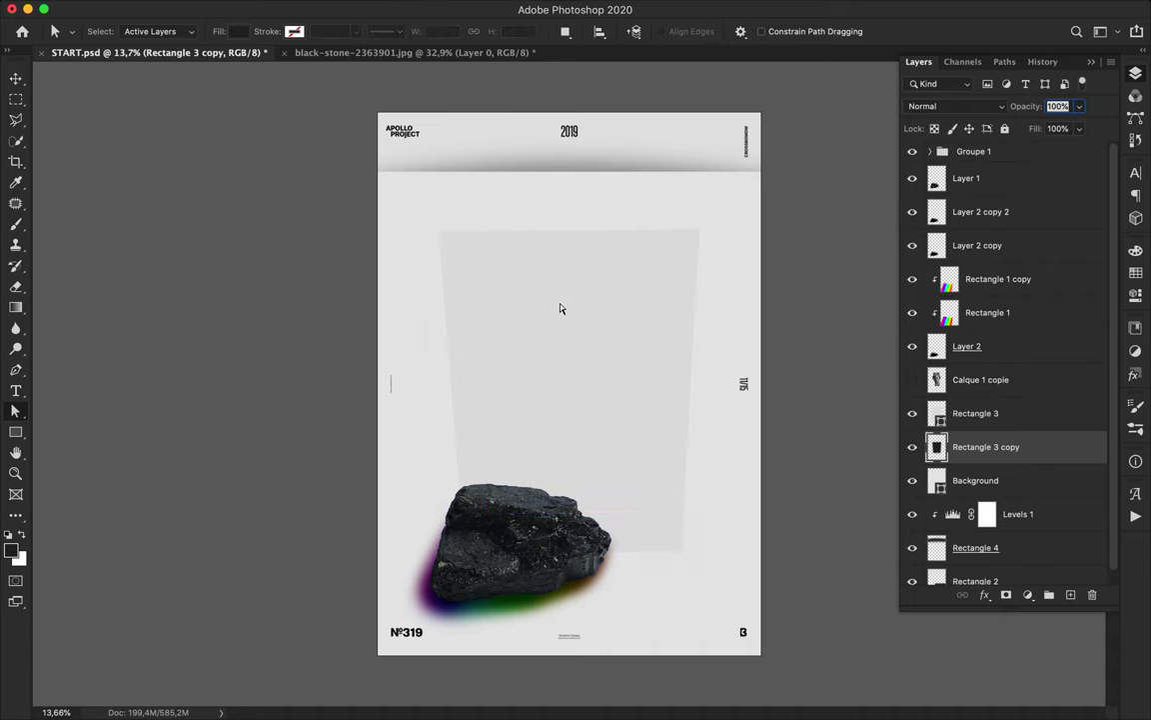
left_click(329, 8)
left_click(385, 29)
Step: Move the blurred copy up and warp its upper corners and sides outward so the shadow surrounds the trapezoid's upper part
key("v")
left_click_drag(568, 352, 571, 324)
key("ctrl+t")
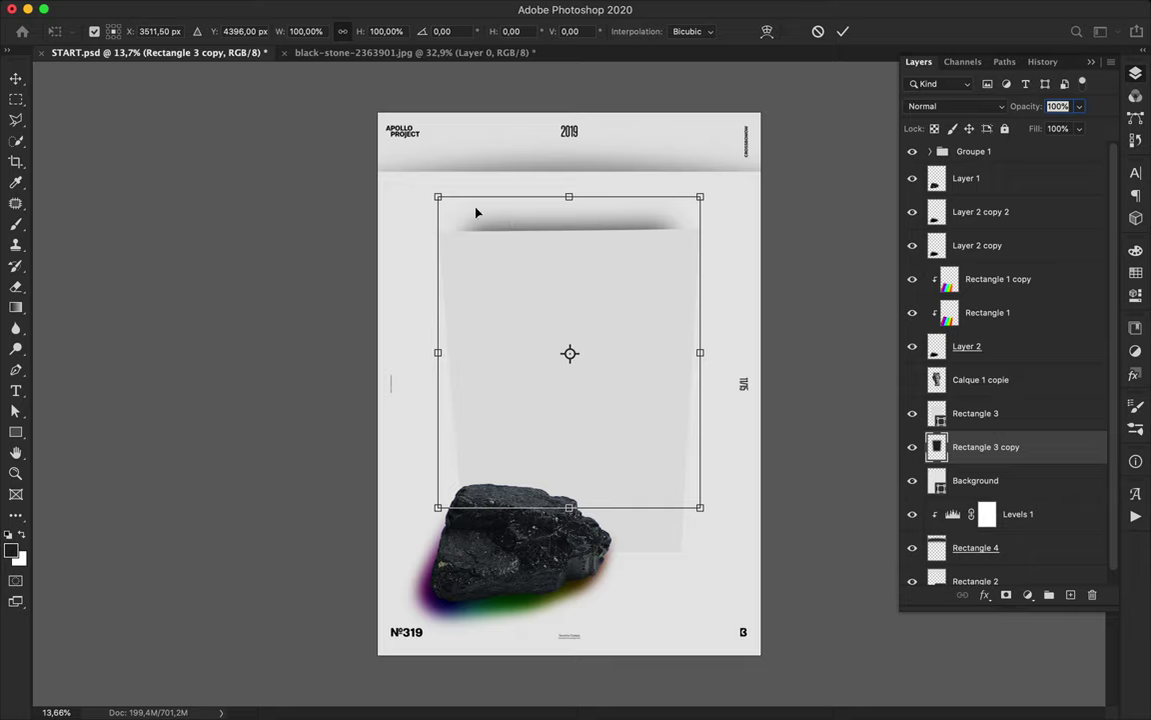
right_click(522, 229)
left_click(548, 335)
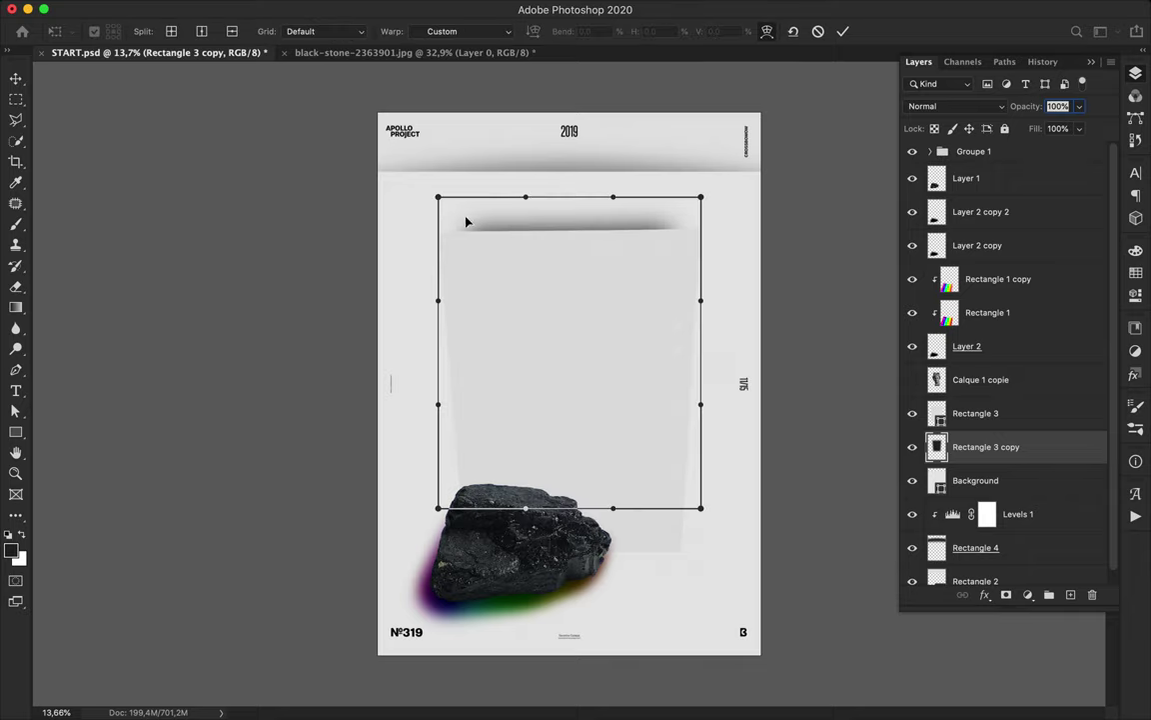
left_click_drag(467, 222, 449, 210)
left_click_drag(660, 220, 684, 205)
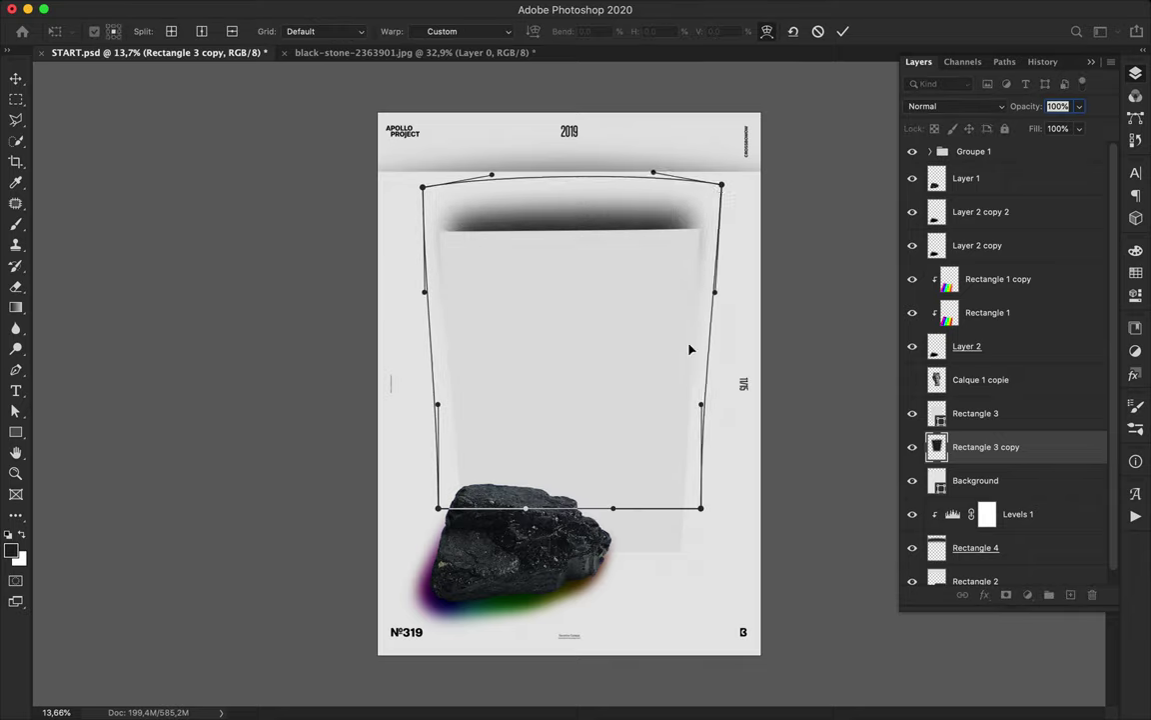
left_click_drag(690, 344, 696, 345)
left_click_drag(468, 306, 455, 305)
left_click_drag(471, 355, 467, 355)
left_click_drag(696, 351, 702, 351)
left_click_drag(570, 223, 570, 232)
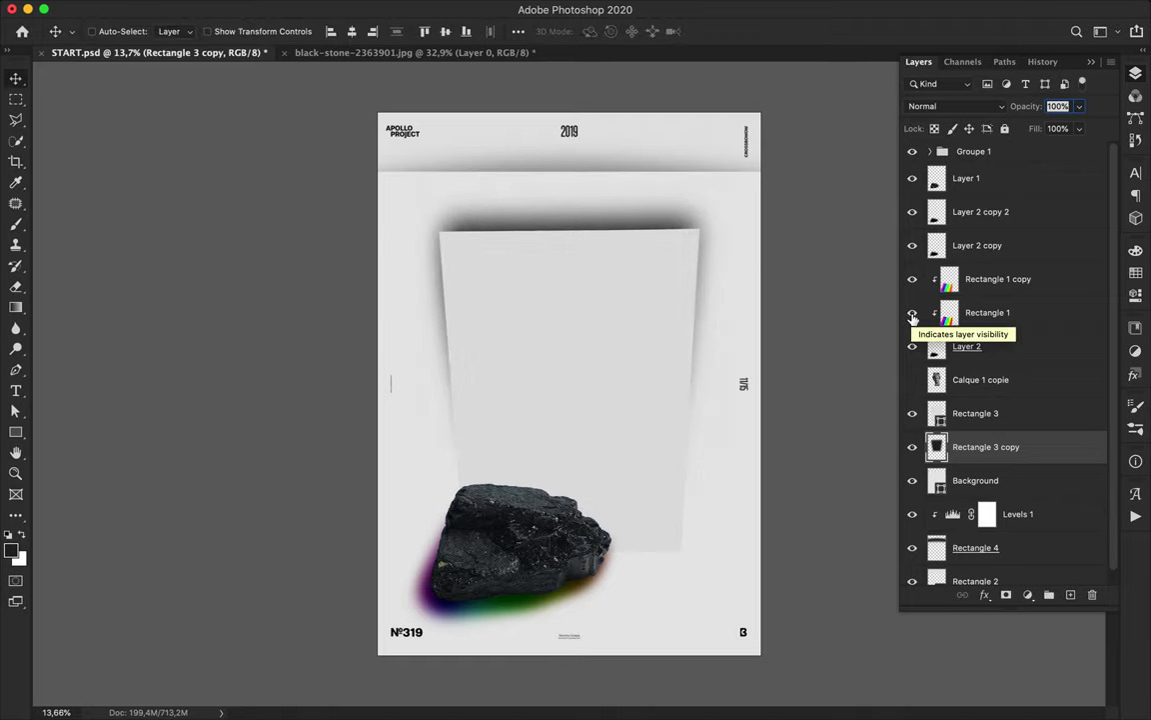
Step: Duplicate the Levels adjustment clipped onto Rectangle 3 copy and shift that shadow straight down about 135 px
left_click_drag(1029, 500, 988, 449)
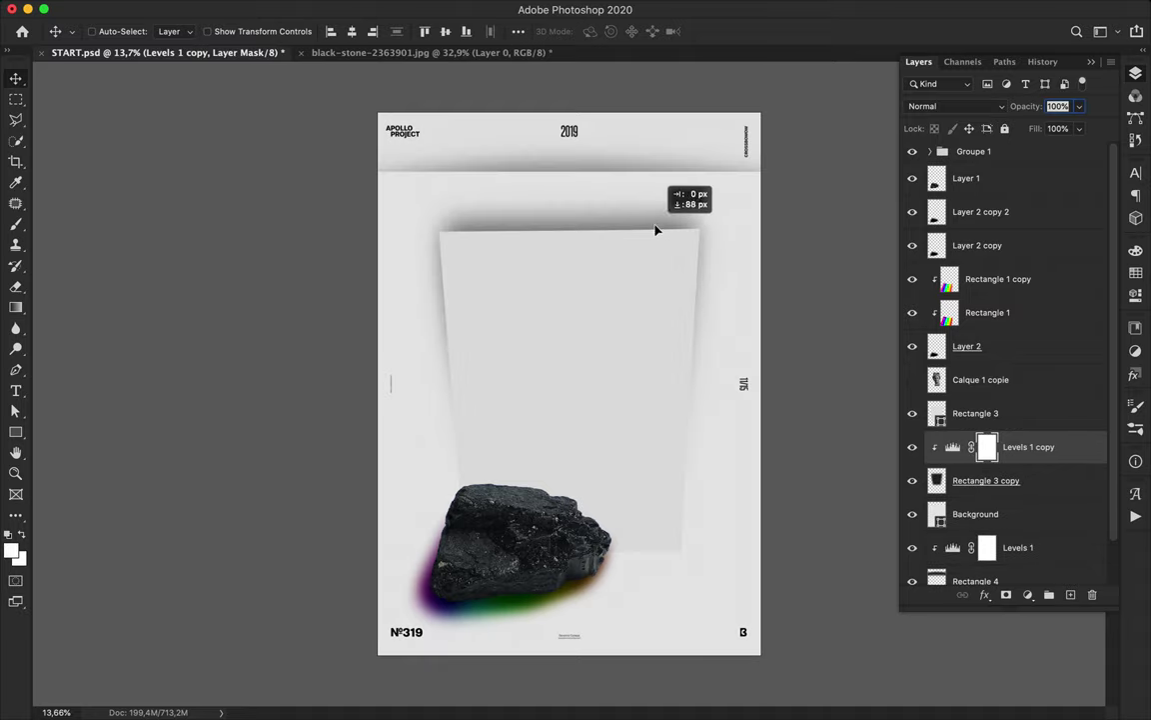
left_click(607, 230, "super")
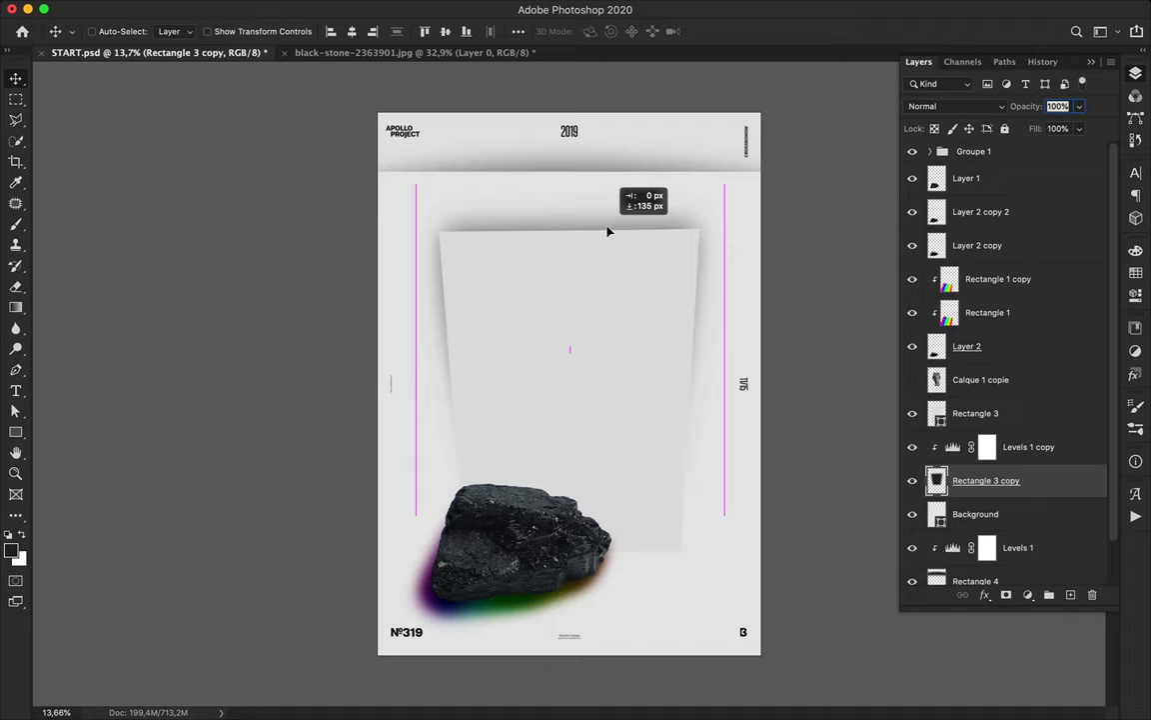